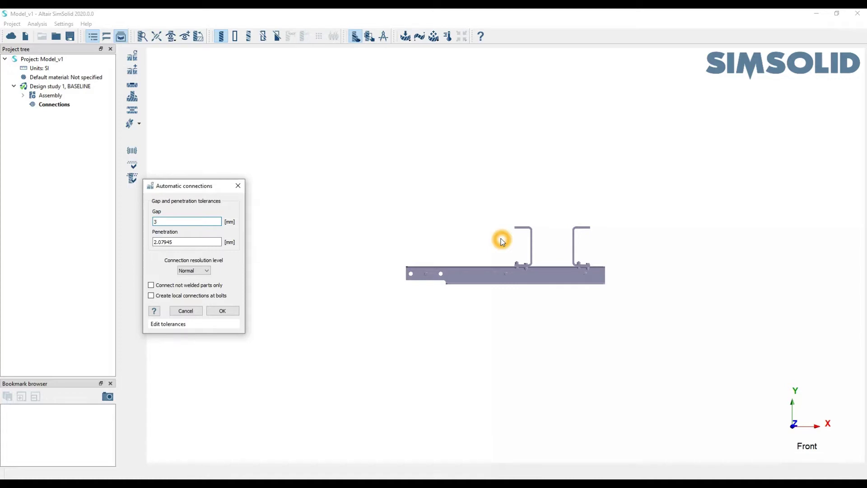
Create the automatic connections with gap and penetration tolerances of 1 mm and normal resolution
drag(542, 296, 582, 169)
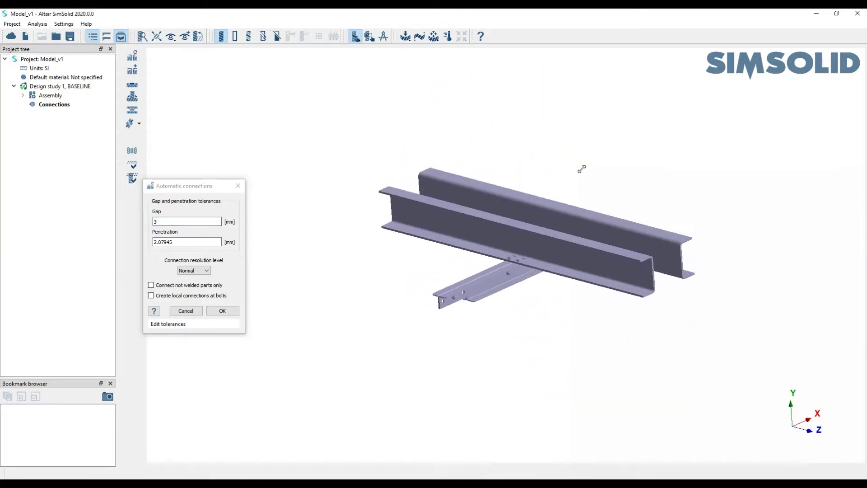
click(498, 268)
drag(187, 186, 253, 141)
click(552, 224)
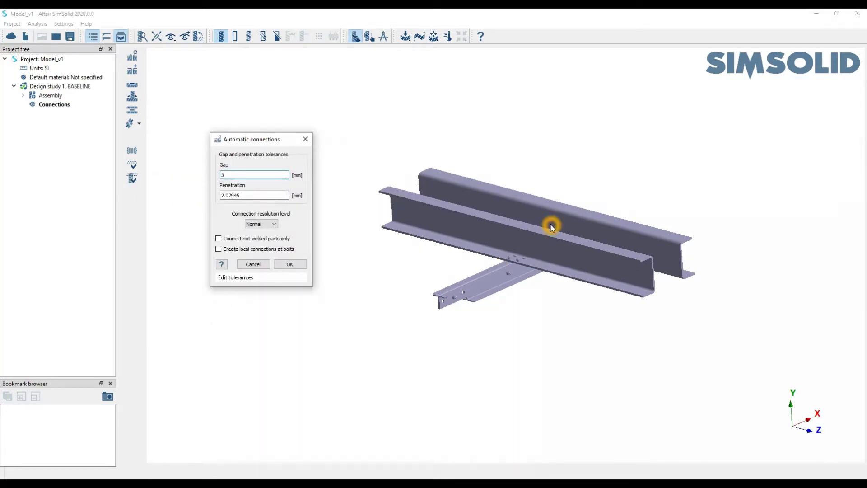
click(258, 221)
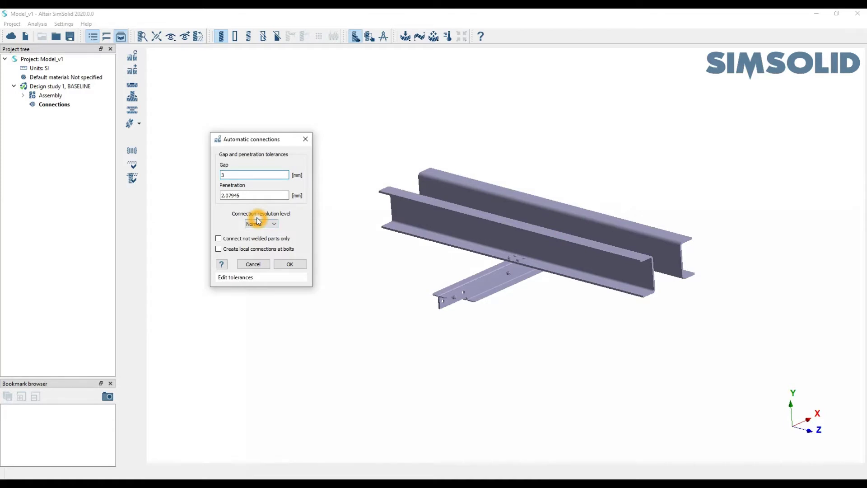
double_click(250, 175)
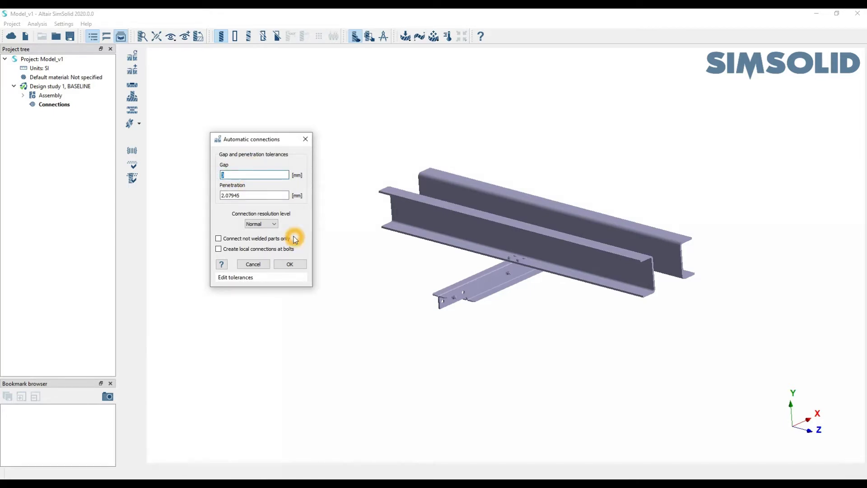
text(1)
key(Tab)
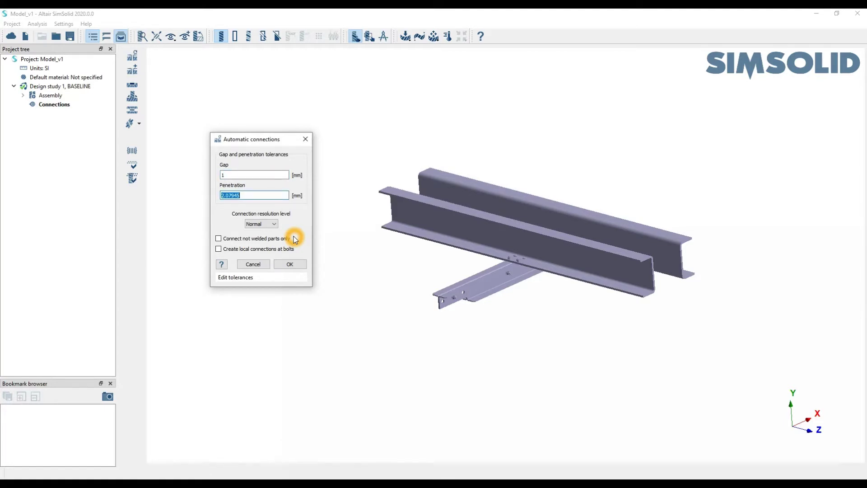
text(1)
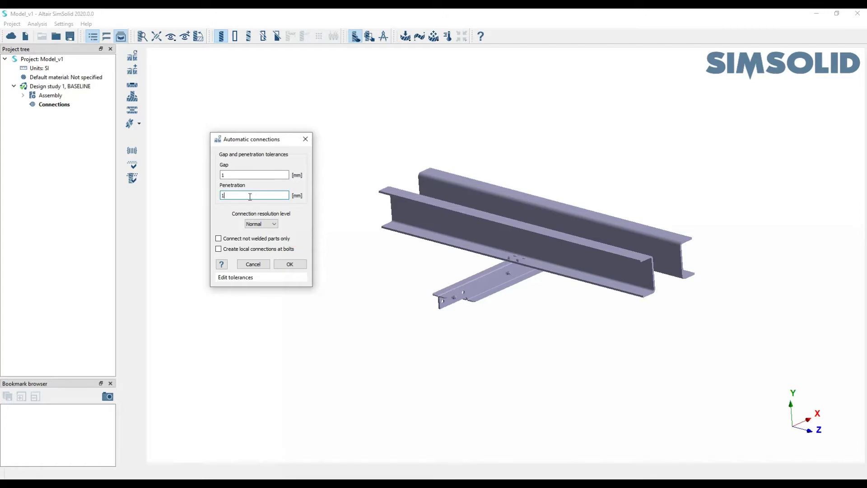
click(229, 197)
click(271, 166)
click(270, 168)
click(267, 182)
click(286, 268)
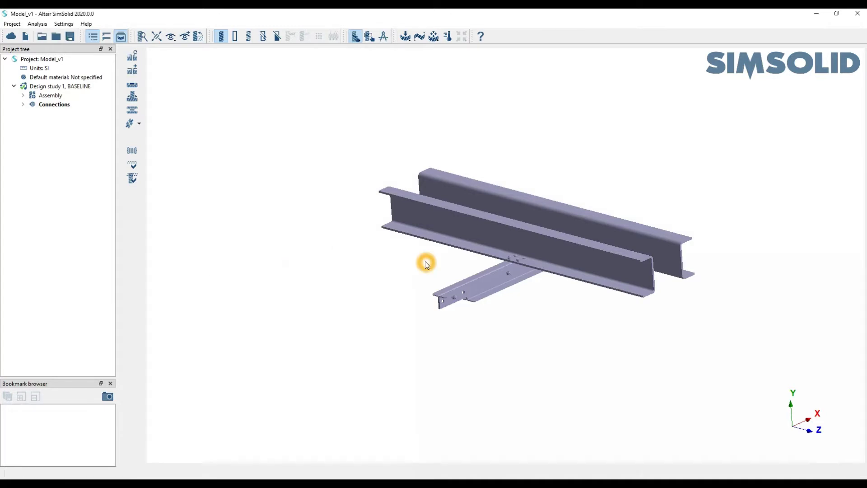
Expand the regular connections, widen the project tree and select Connection 1 through Connection 82 to highlight them on the model
click(23, 104)
click(32, 113)
drag(118, 140, 140, 144)
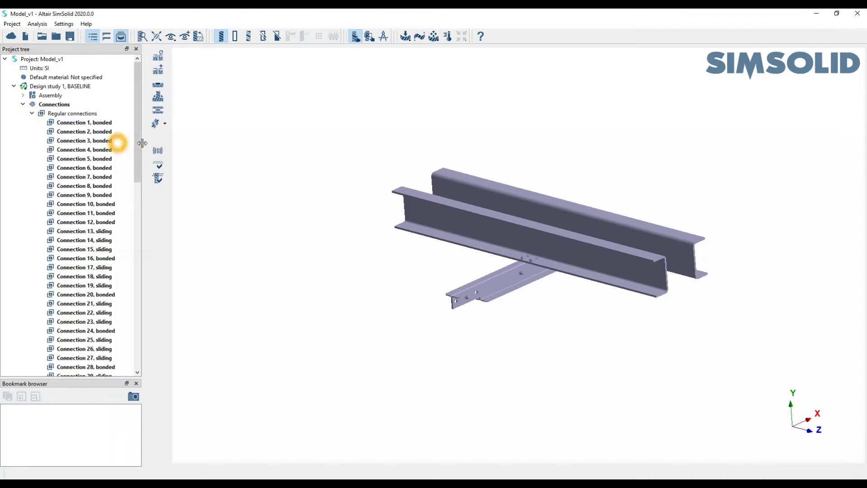
click(124, 124)
scroll(129, 217, down, 18)
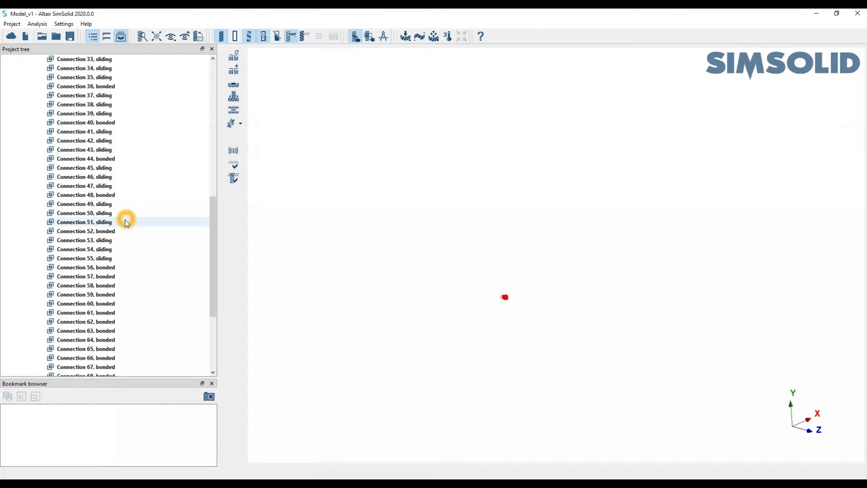
shift+click(106, 367)
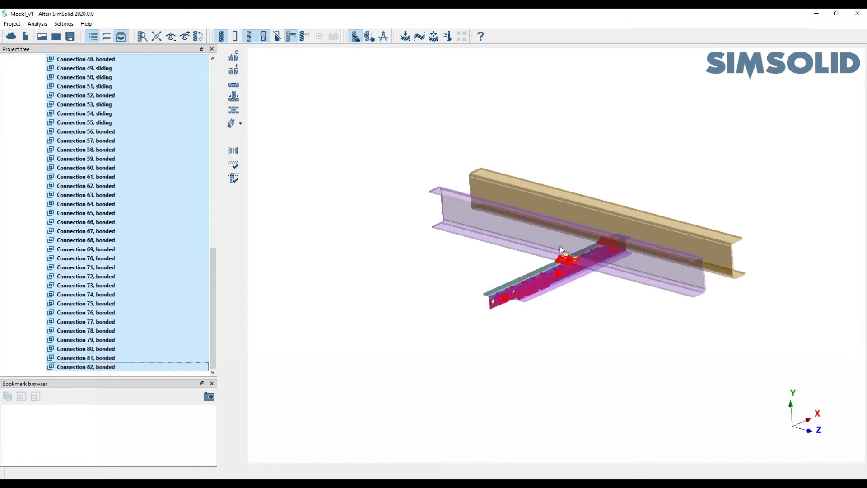
Examine the highlighted contact points between the beams, bracket and bolts for all selected connections
scroll(569, 261, up, 5)
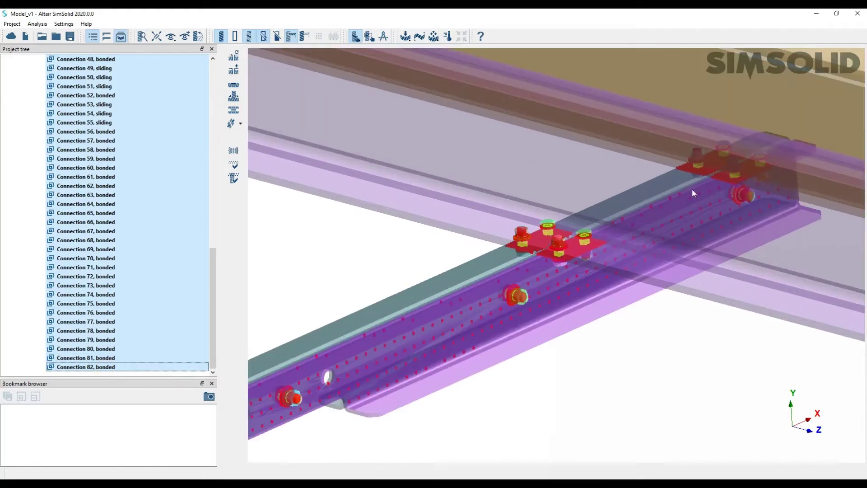
scroll(692, 188, down, 5)
drag(206, 272, 191, 129)
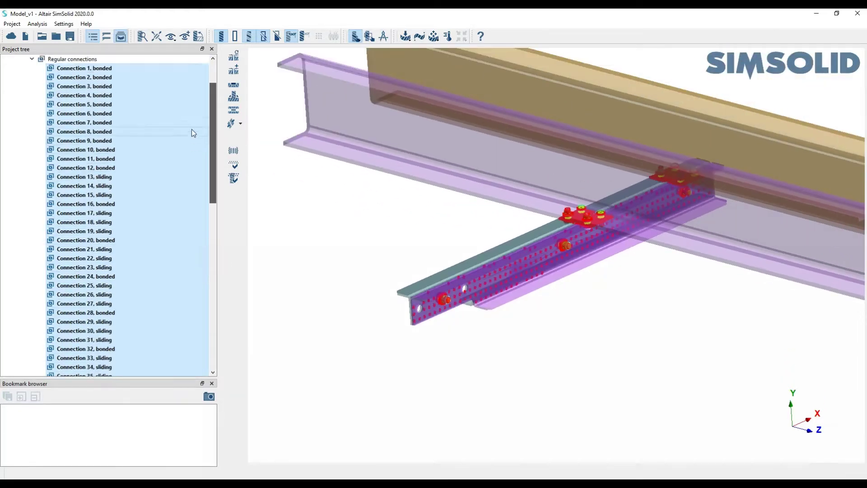
scroll(192, 129, up, 2)
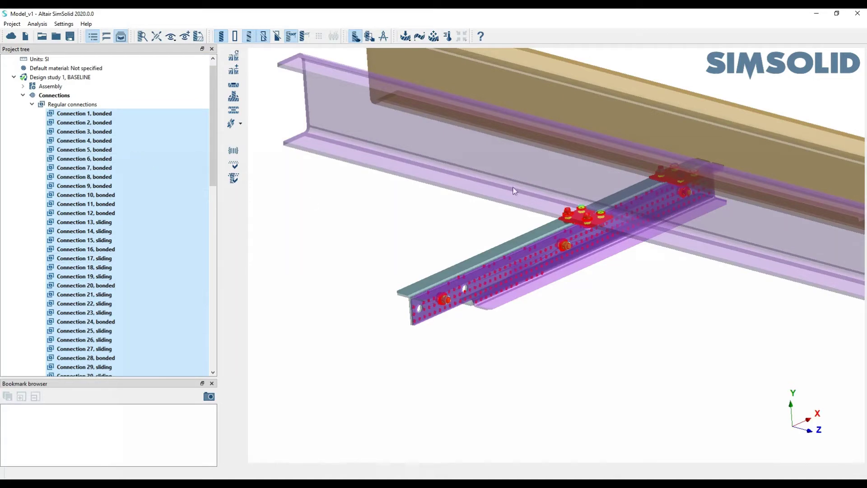
scroll(587, 181, down, 5)
scroll(529, 285, up, 5)
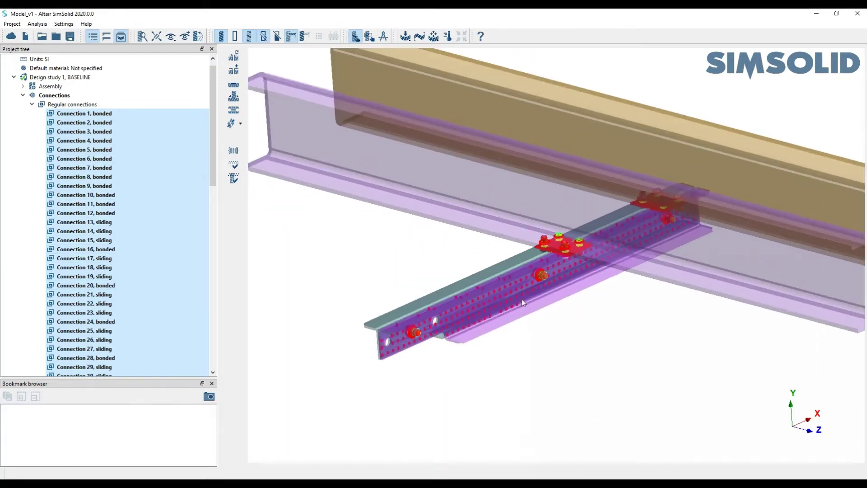
click(509, 326)
click(508, 241)
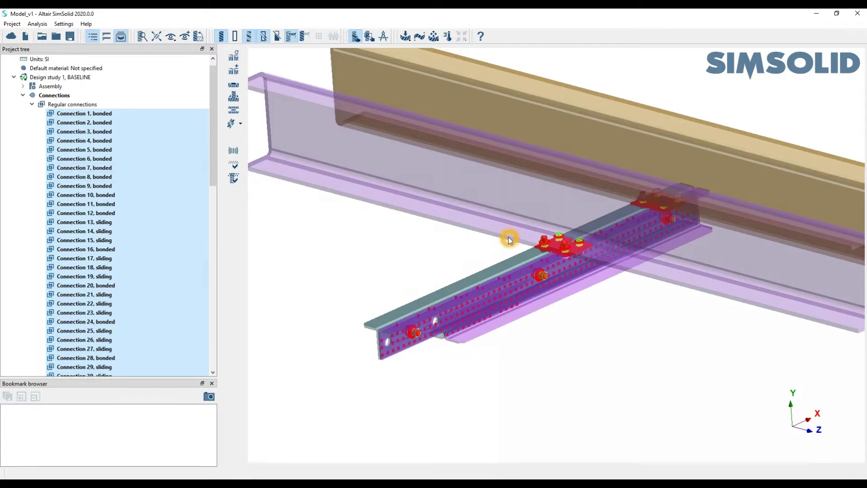
click(481, 258)
click(485, 254)
click(483, 254)
click(476, 249)
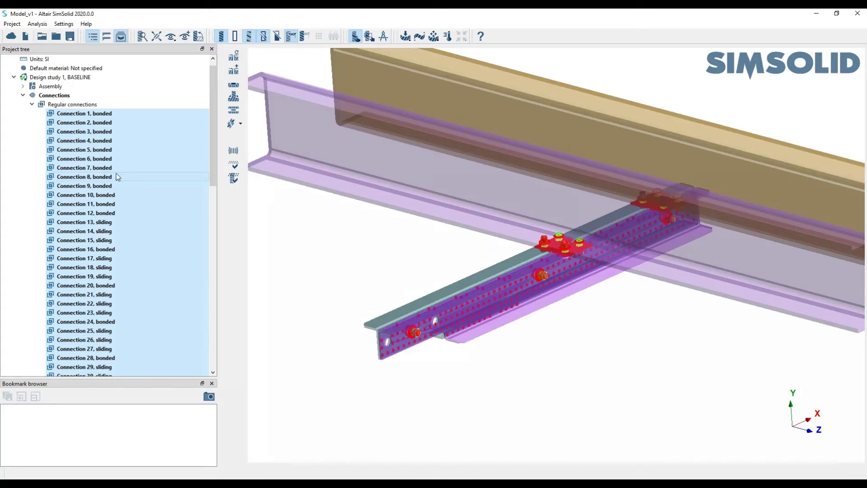
Inspect sliding Connection 13 and bonded Connection 12 close up at the bolt near the bracket's end
click(114, 114)
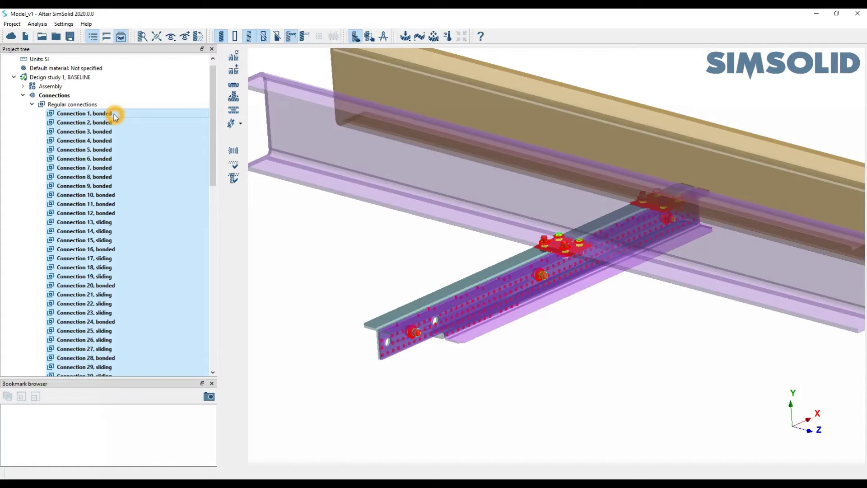
click(116, 222)
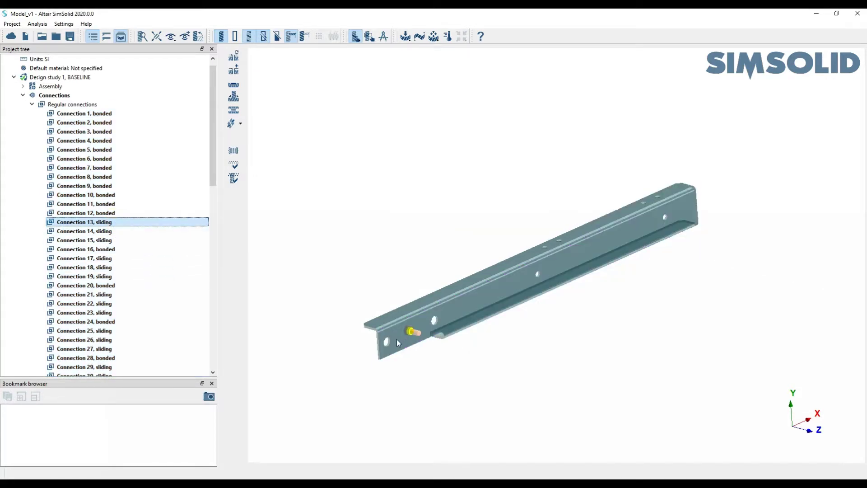
scroll(397, 339, up, 3)
scroll(407, 343, up, 4)
click(132, 226)
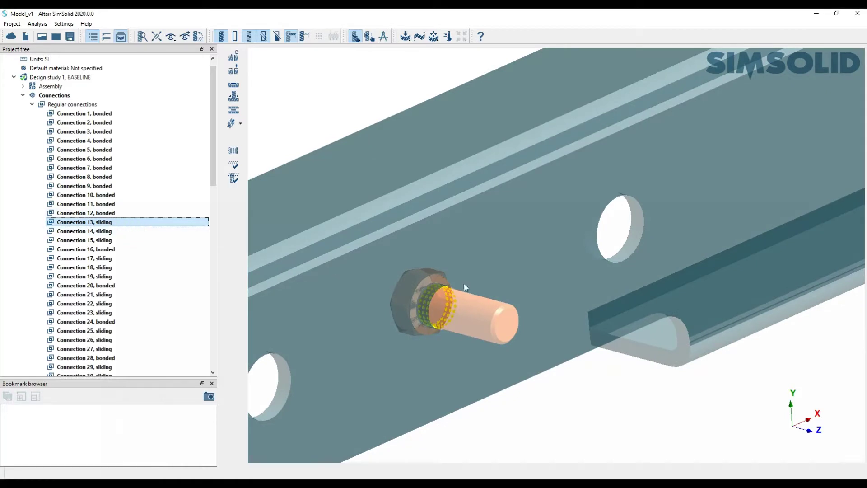
click(122, 212)
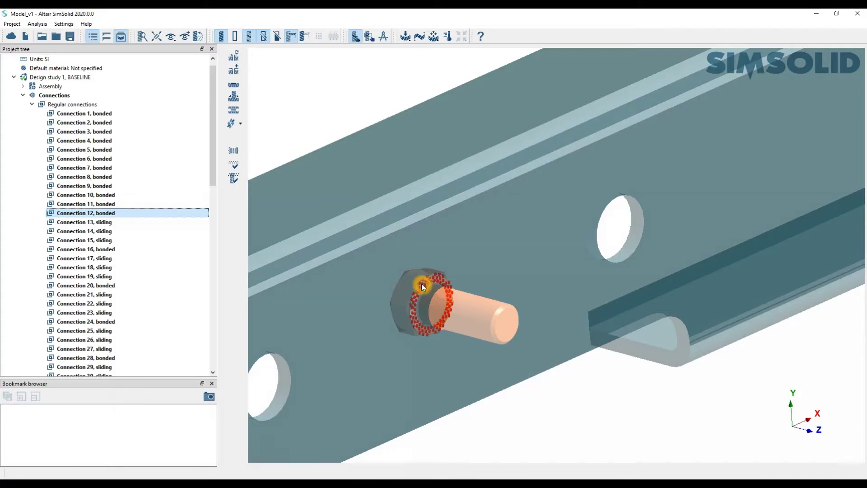
Select the Assembly node to show all the parts again without connection highlighting
scroll(481, 248, down, 8)
right_drag(552, 172, 426, 314)
click(50, 85)
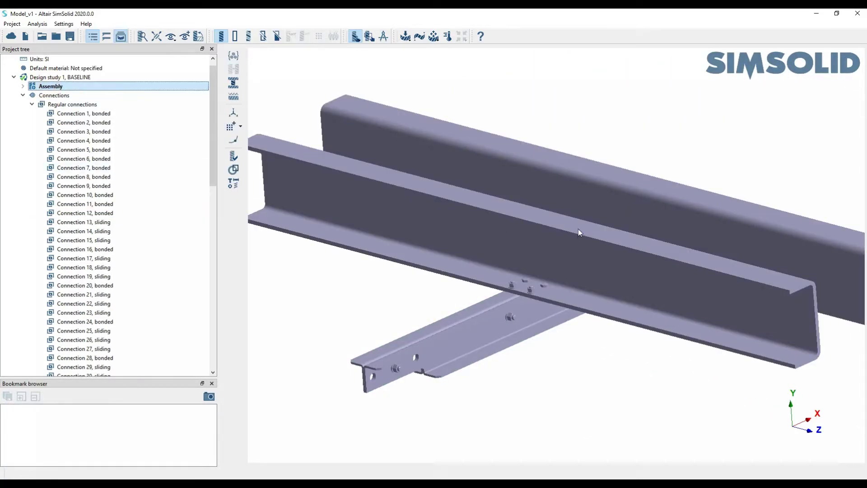
drag(579, 232, 563, 231)
scroll(564, 231, down, 3)
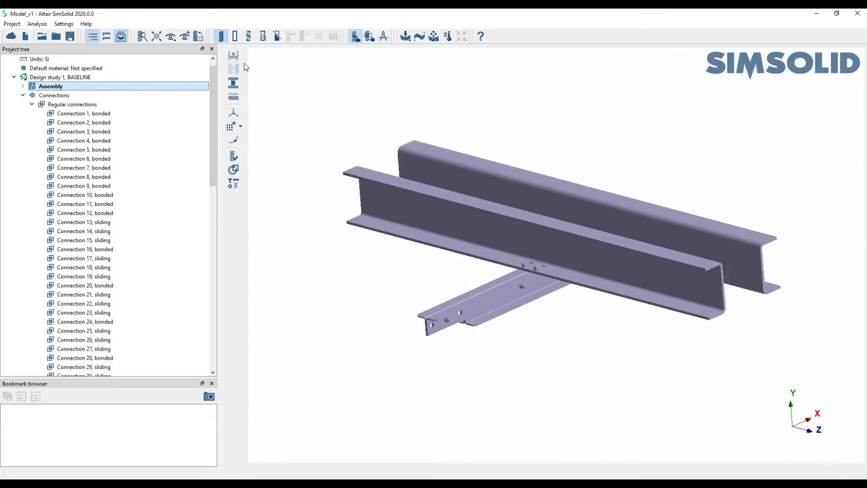
click(256, 179)
click(185, 37)
drag(275, 183, 292, 135)
click(380, 141)
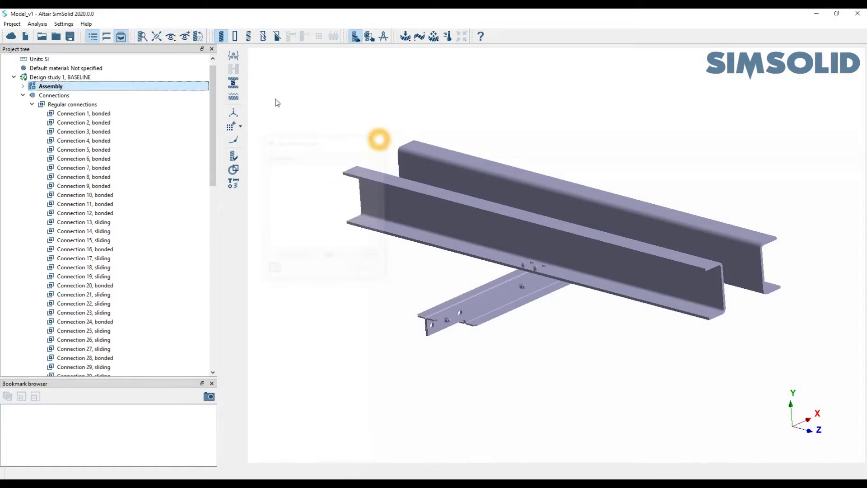
View the assembly in the right, left, top, bottom and isometric standard orientations
click(171, 36)
click(192, 80)
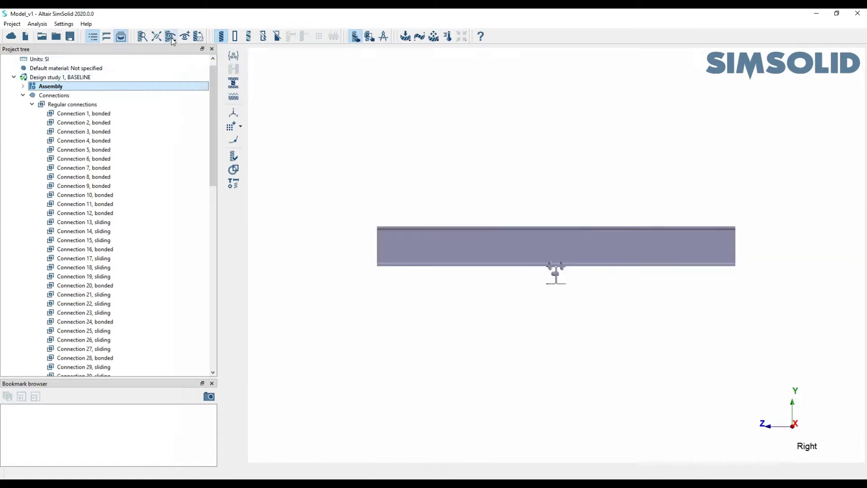
click(171, 36)
click(183, 69)
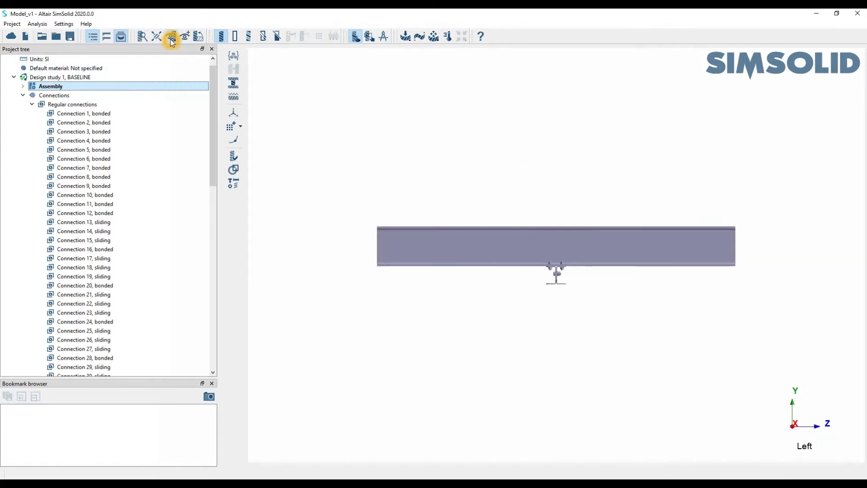
click(171, 37)
click(185, 90)
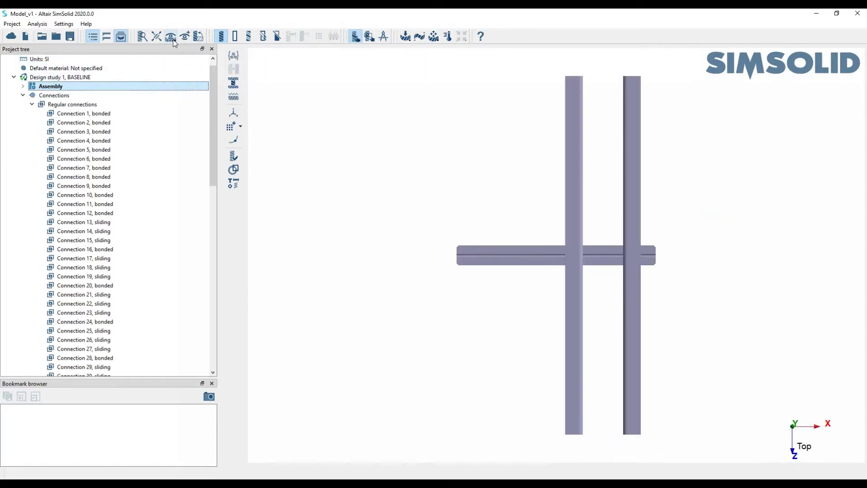
click(172, 37)
click(183, 99)
click(171, 37)
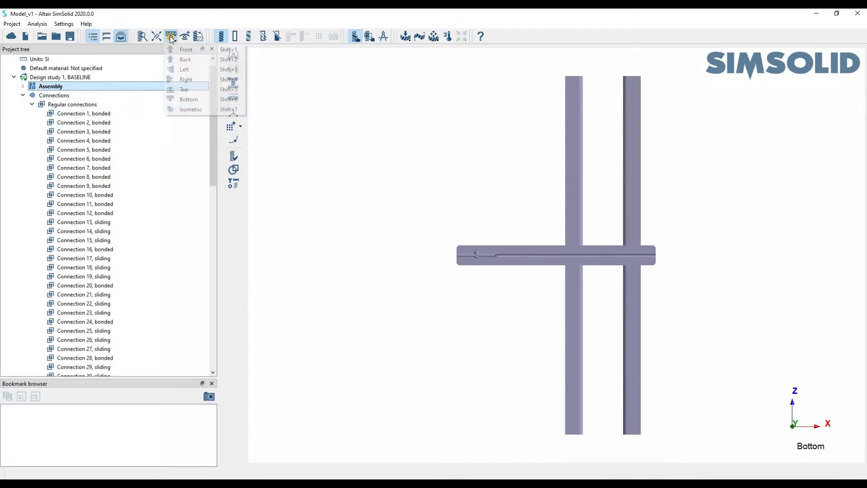
click(185, 108)
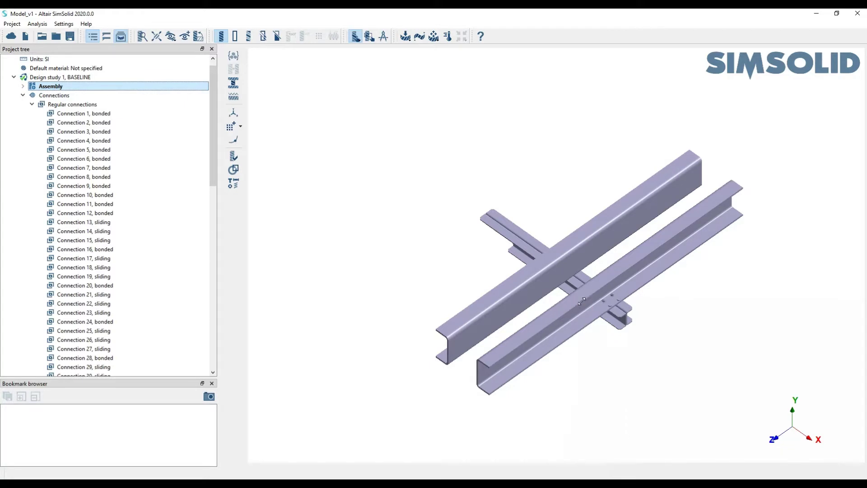
Rotate the assembly to show its underside and save that orientation as a user-defined view
drag(581, 301, 478, 190)
scroll(553, 234, up, 3)
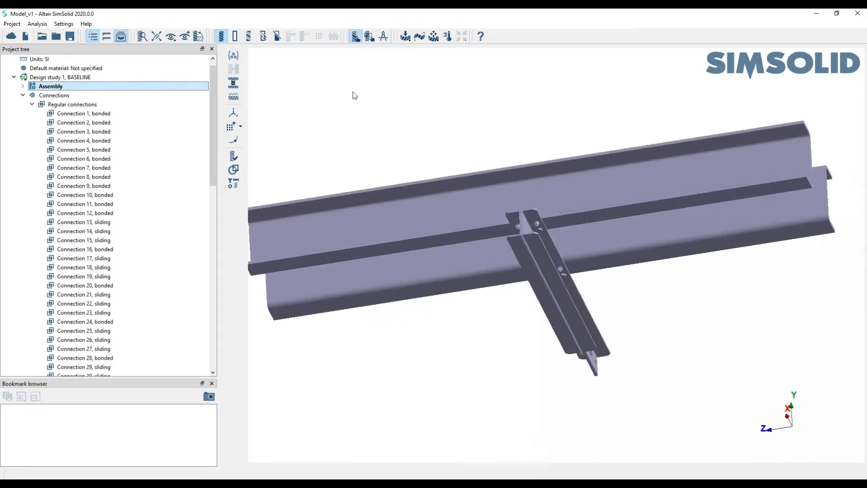
click(184, 36)
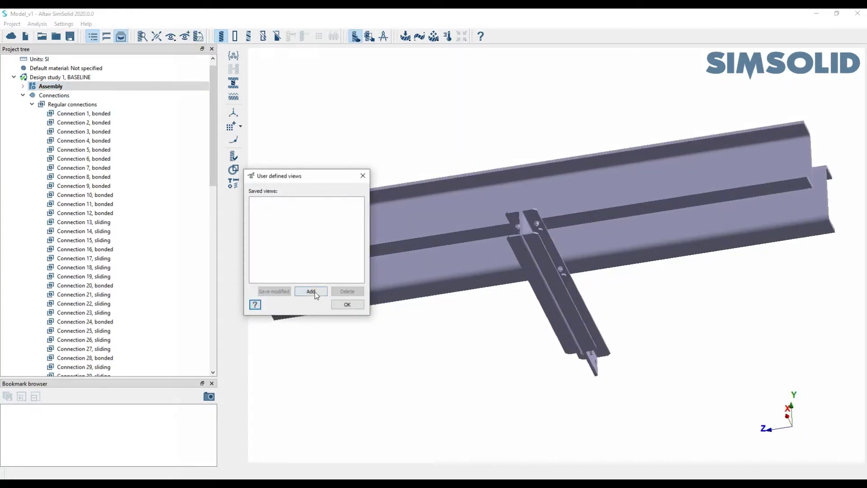
click(310, 292)
click(271, 202)
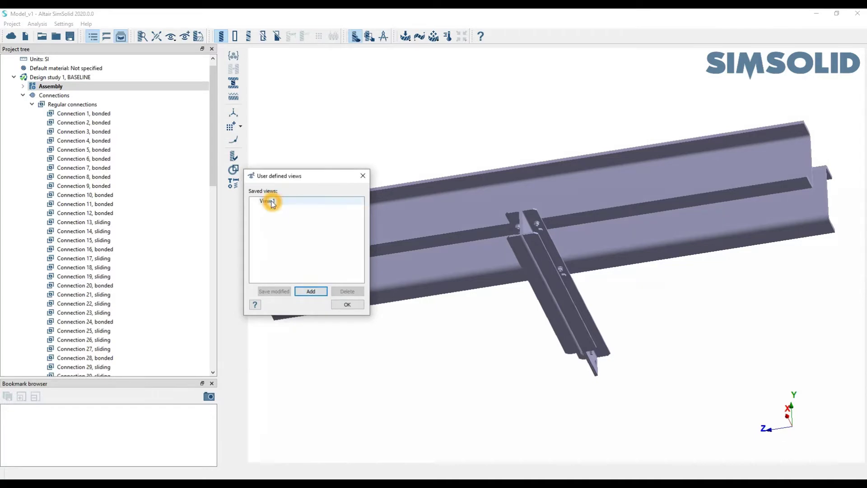
Switch to the back view, restore the saved View 1 and close the user-defined views
click(170, 37)
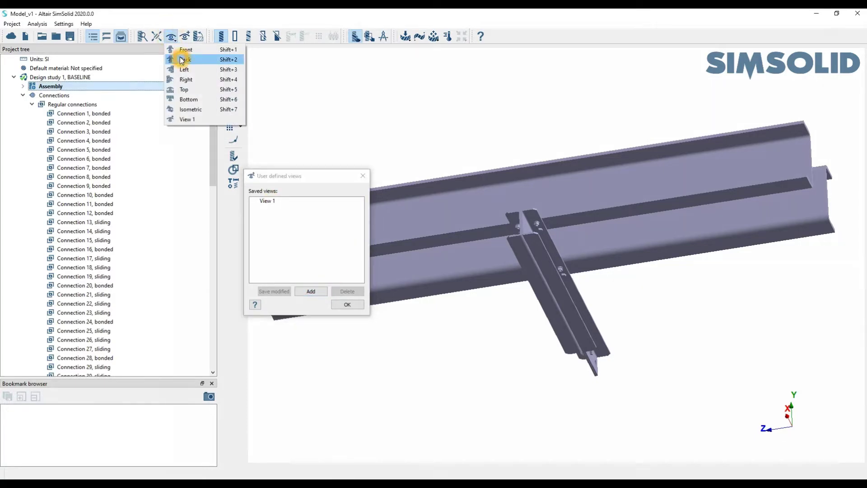
click(181, 61)
click(277, 201)
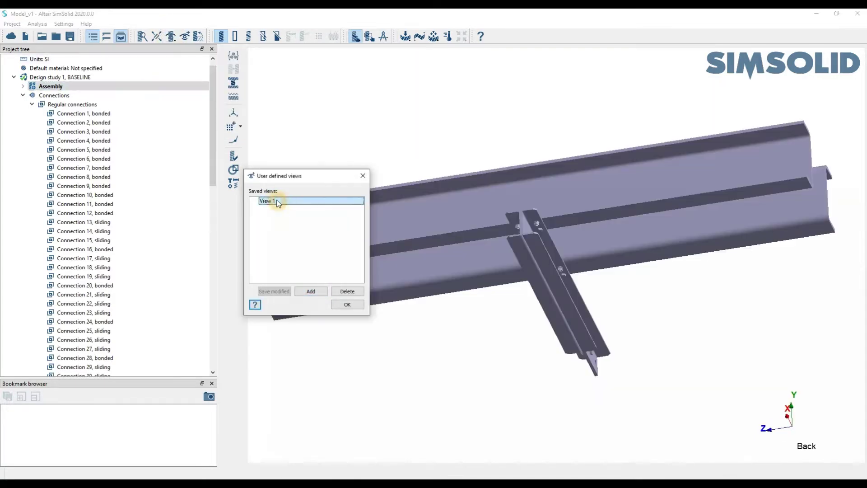
click(362, 180)
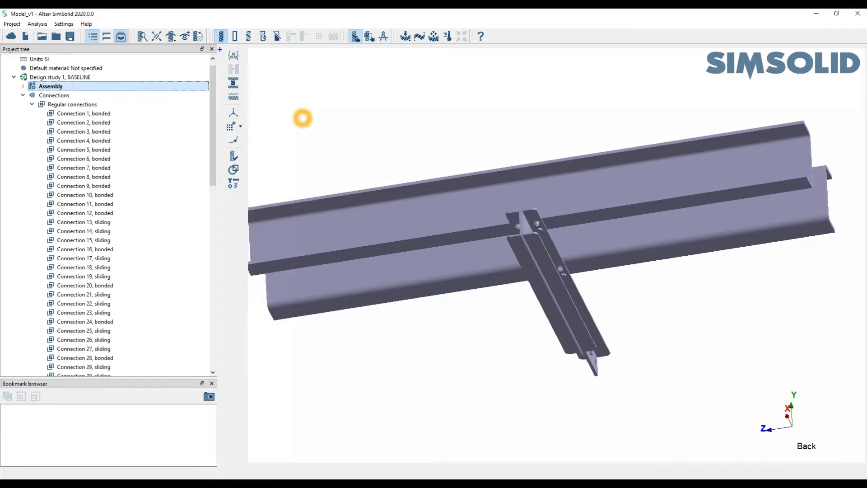
ctrl+drag(210, 24, 286, 49)
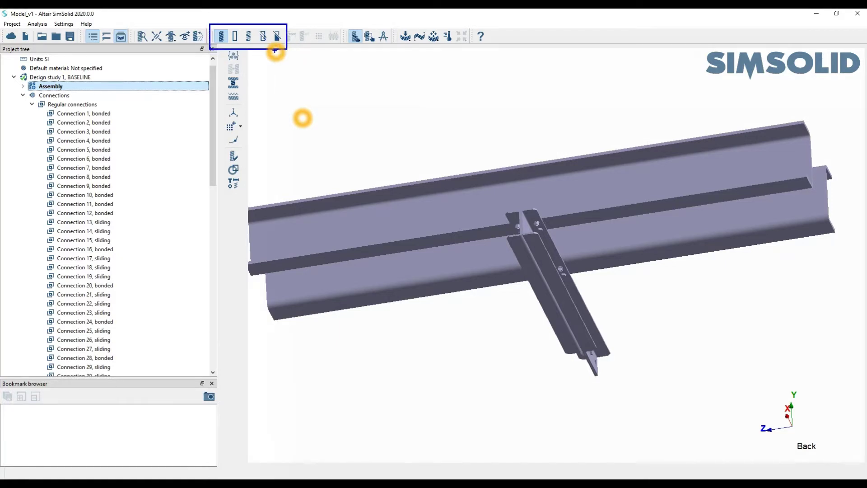
Display the part edges, color each part individually, and view the assembly from both sides
key(Escape)
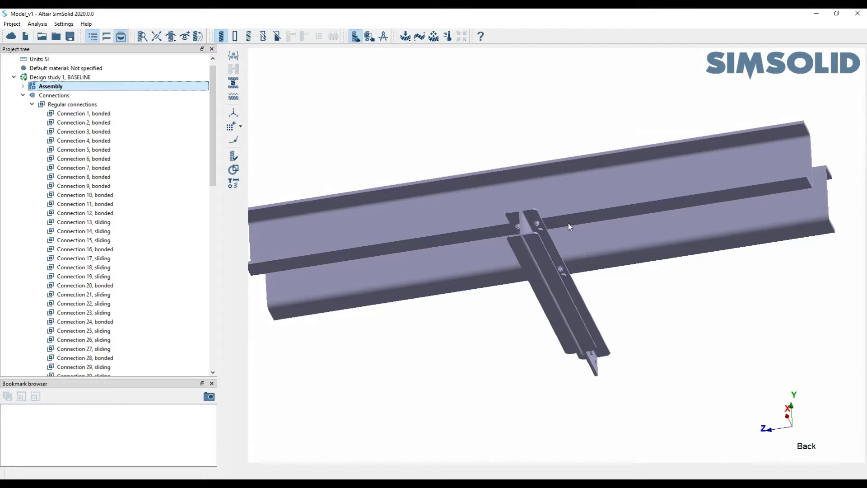
click(235, 36)
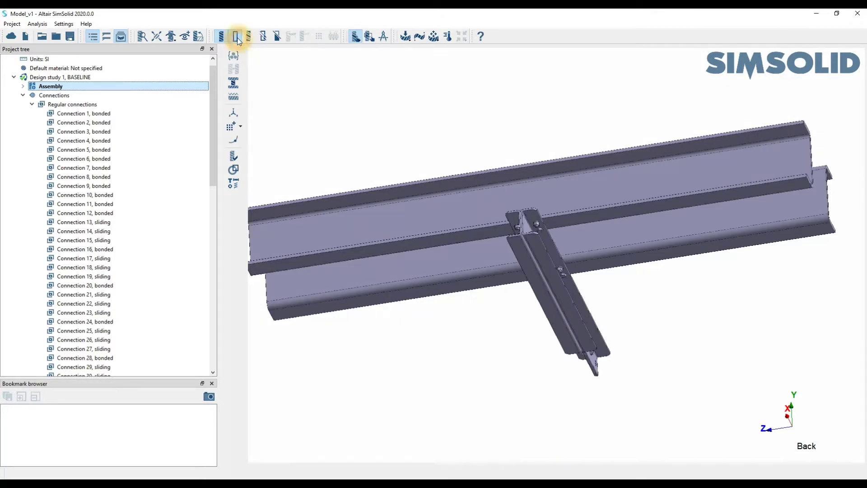
scroll(520, 173, up, 3)
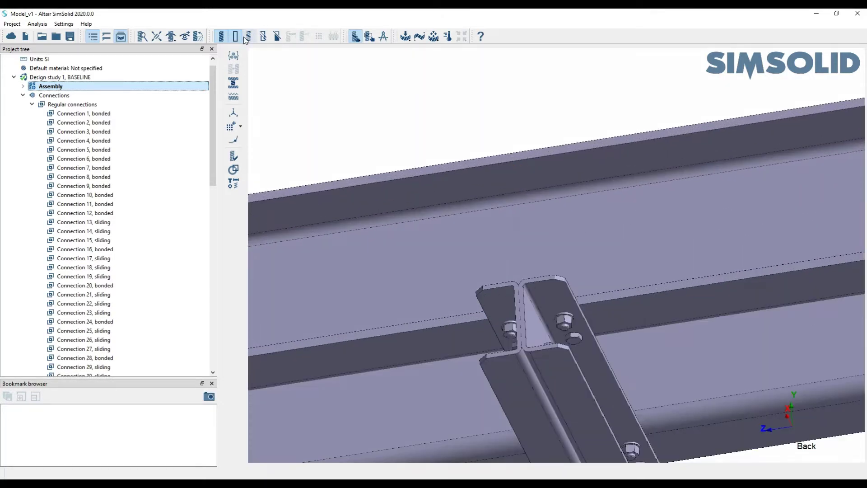
click(249, 36)
scroll(524, 191, down, 5)
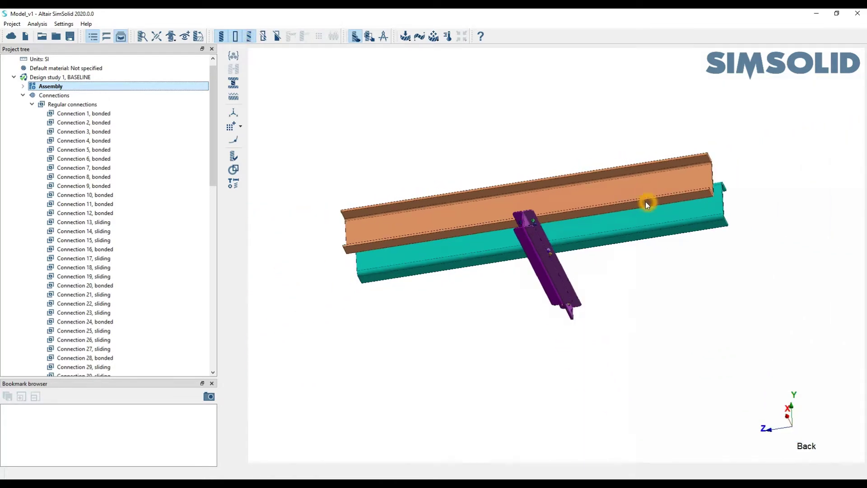
drag(646, 203, 538, 205)
drag(675, 229, 596, 273)
scroll(557, 219, up, 4)
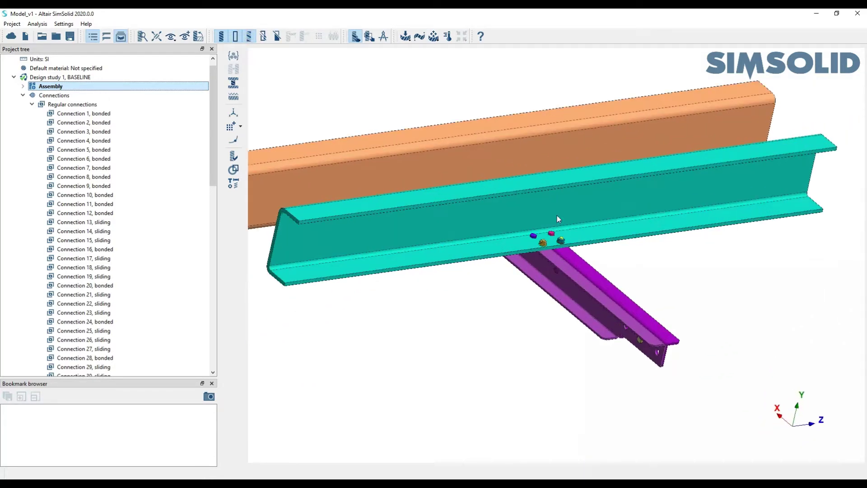
Make the parts transparent, view the assembly through a section clip across the beams, and switch the clipping off
click(264, 36)
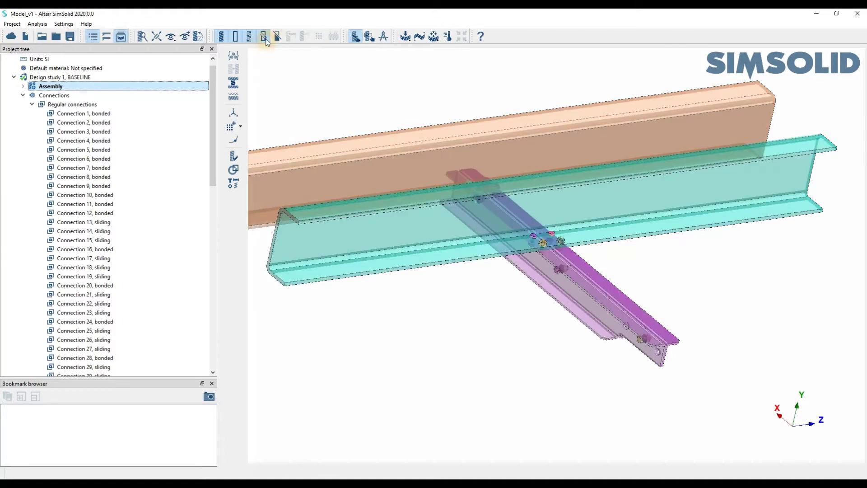
click(277, 36)
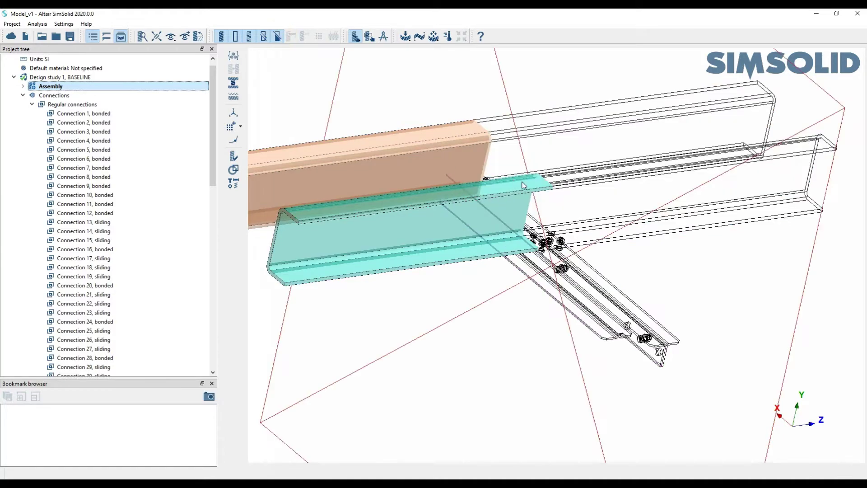
drag(665, 258, 579, 205)
ctrl+scroll(578, 202, up, 5)
ctrl+scroll(580, 203, down, 6)
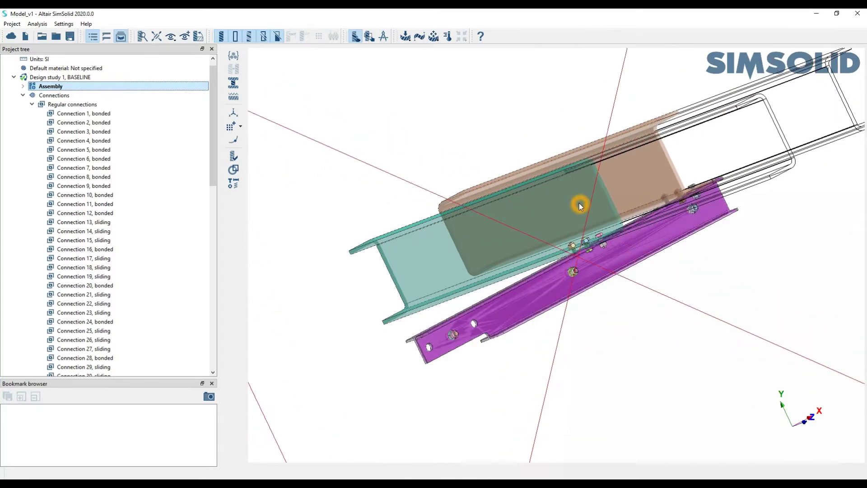
drag(446, 262, 544, 226)
click(278, 36)
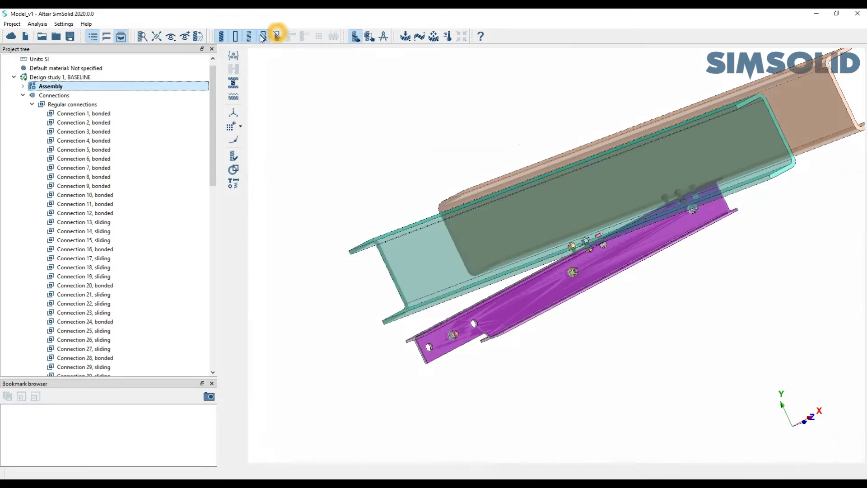
Turn off transparency and part colors, view the assembly as wireframe, and restore plain shading without edges
click(221, 36)
right_drag(550, 165, 169, 145)
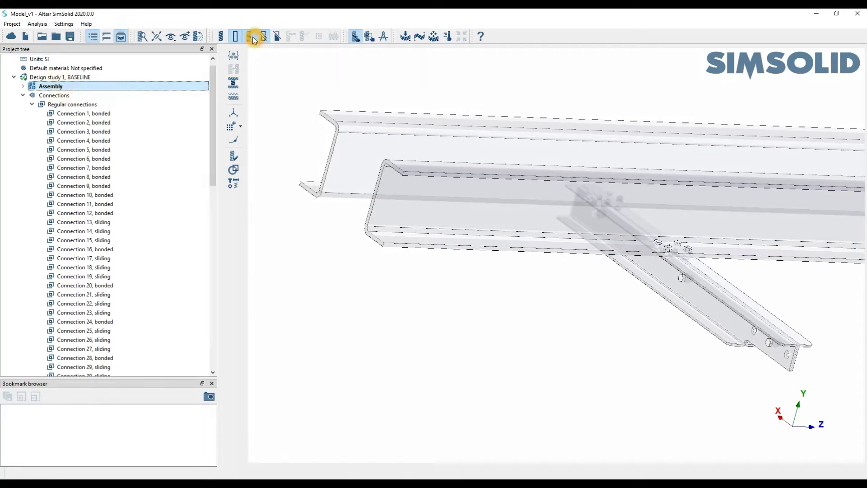
click(235, 39)
click(221, 37)
click(235, 37)
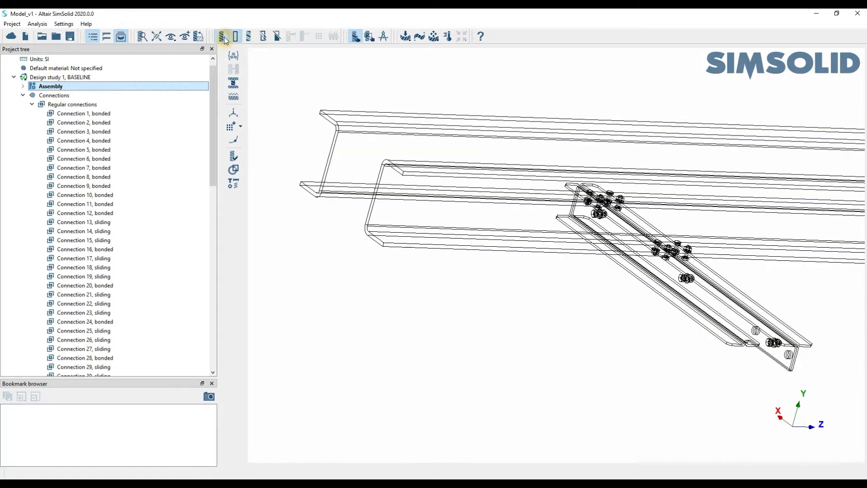
click(221, 36)
right_drag(579, 216, 491, 156)
scroll(491, 156, down, 5)
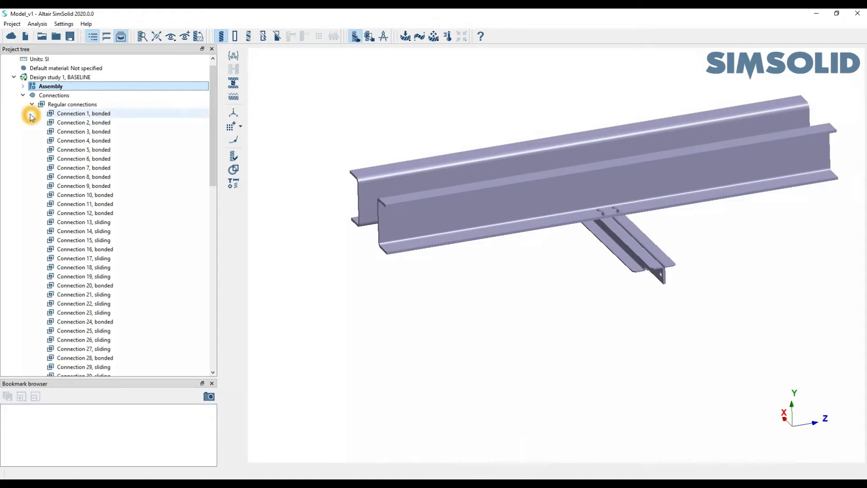
Collapse the connections, expand the Assembly's part list, and widen the project tree to about twice its width
click(23, 95)
click(23, 96)
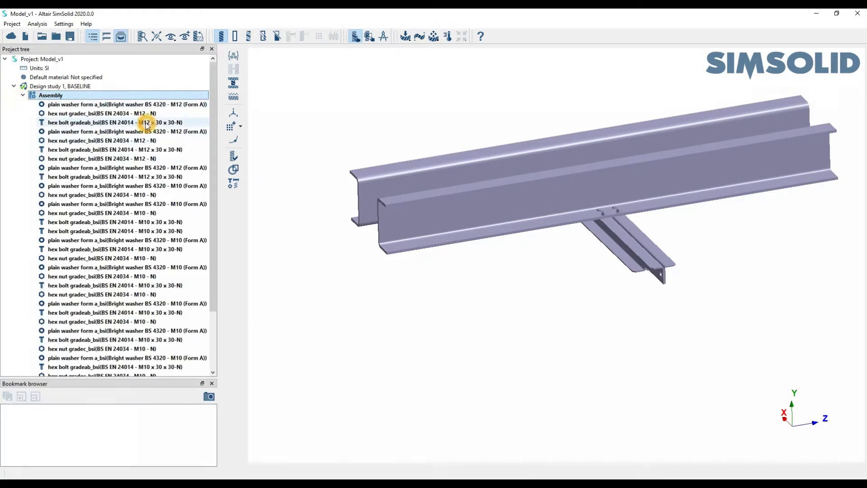
drag(218, 132, 382, 132)
scroll(203, 190, down, 3)
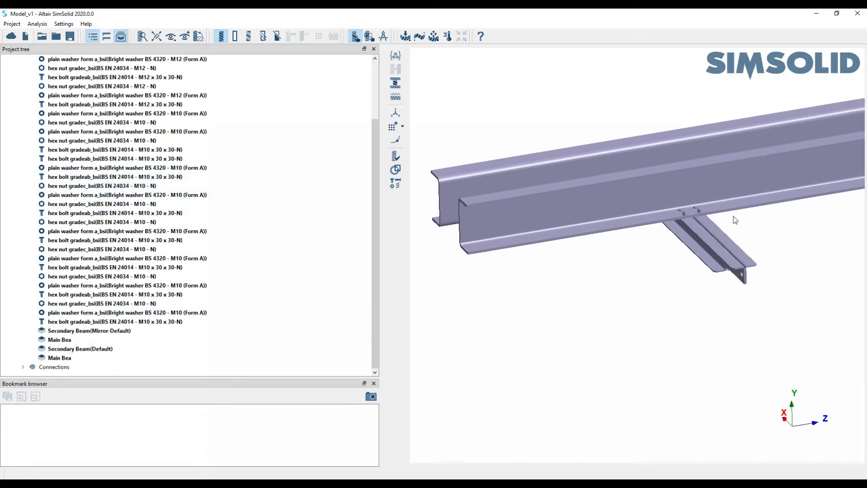
scroll(684, 206, down, 5)
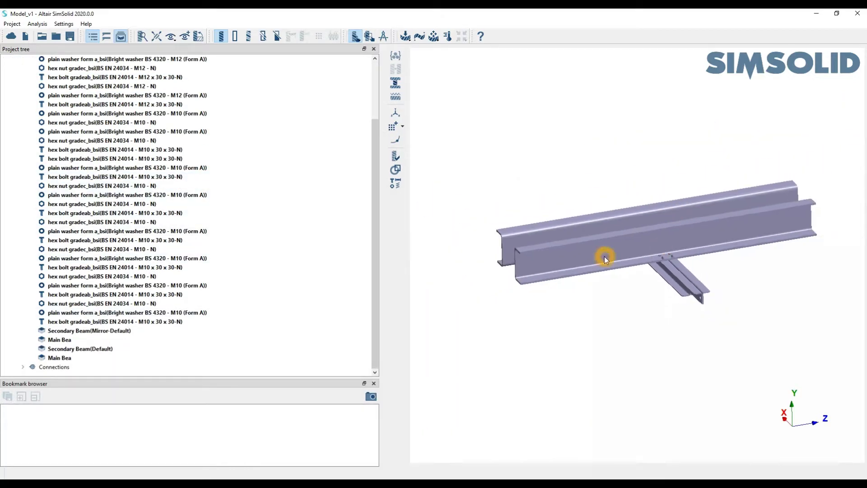
Select the front main beam to identify its entry among the assembly parts
click(579, 252)
click(62, 359)
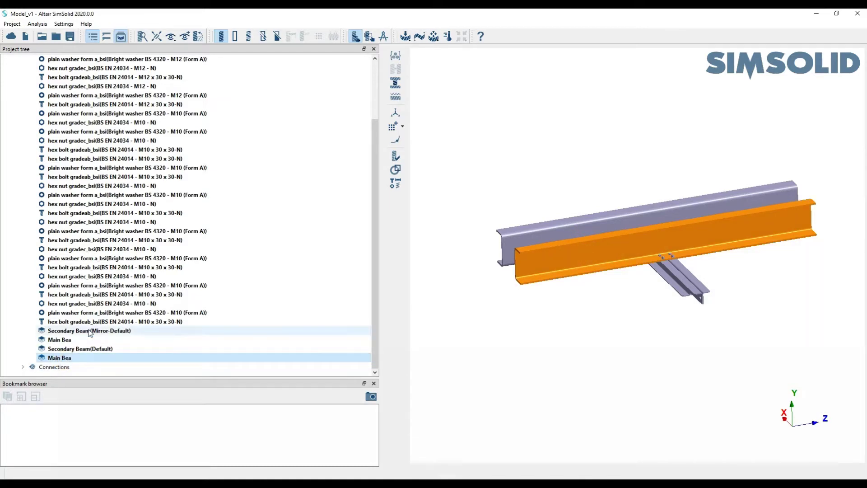
click(120, 302)
click(59, 172)
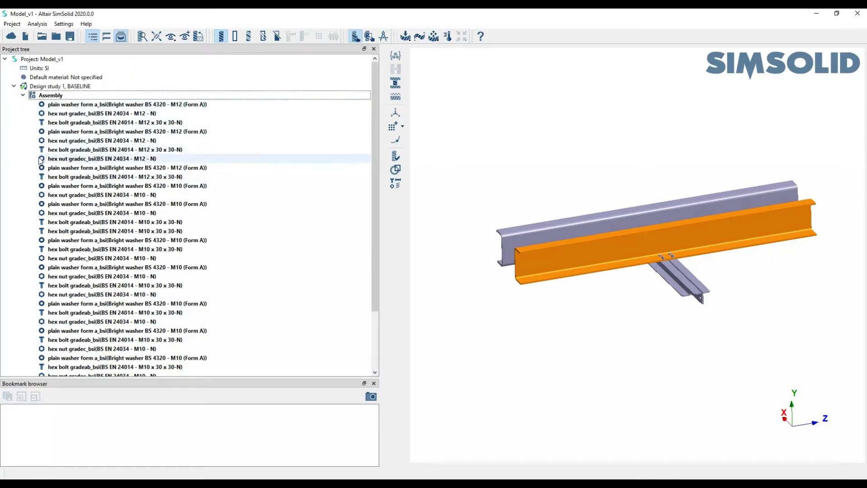
click(44, 108)
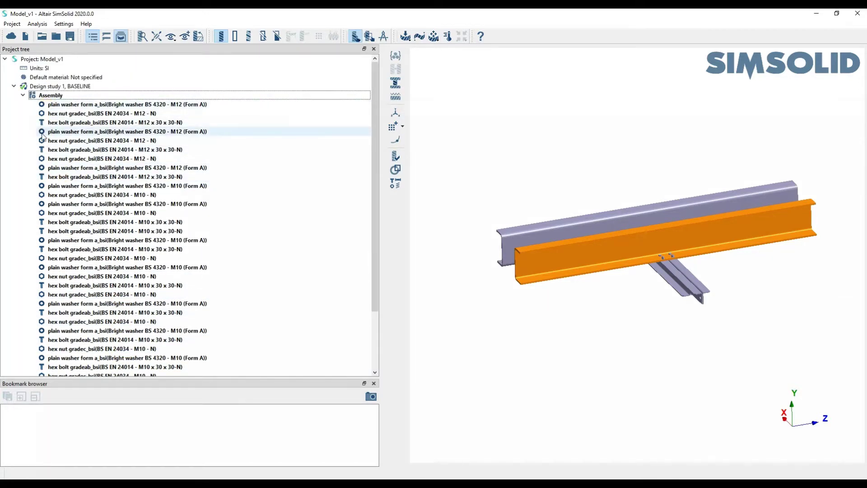
Locate an M12 hex bolt, an M10 hex nut and an M10 plain washer in the model by selecting their list entries
click(43, 122)
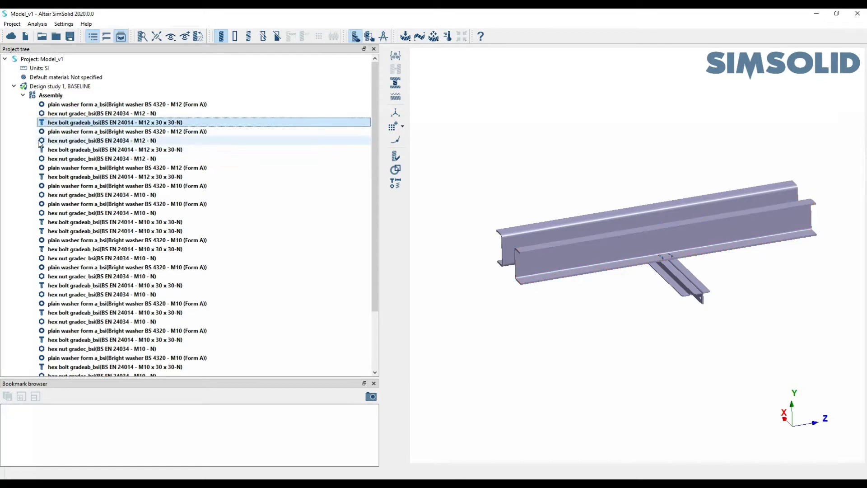
scroll(573, 248, up, 2)
drag(726, 334, 616, 296)
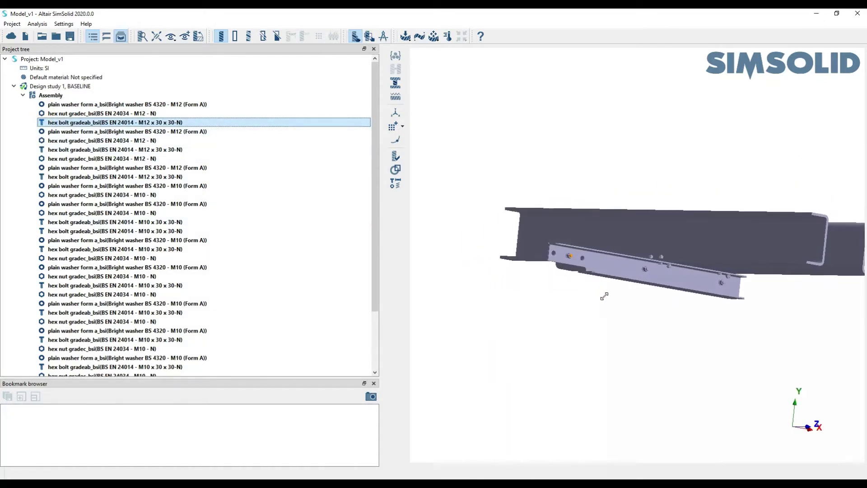
scroll(572, 255, up, 5)
click(574, 253)
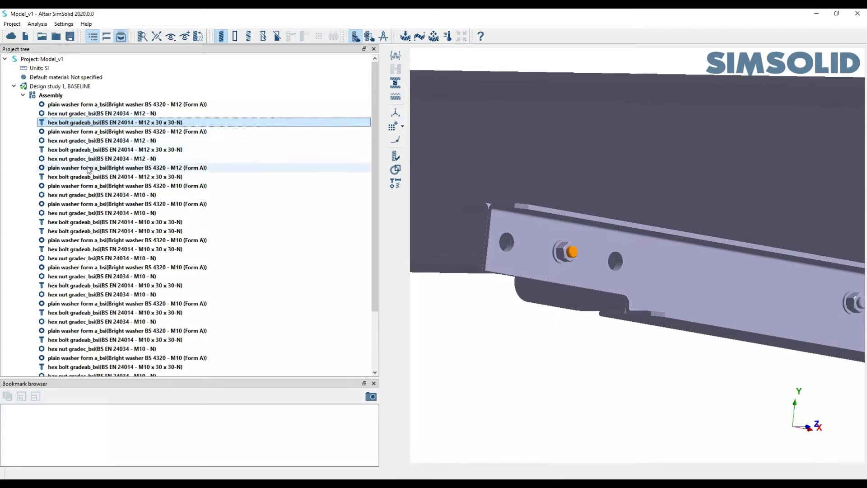
scroll(498, 199, down, 3)
drag(498, 199, 664, 222)
click(140, 258)
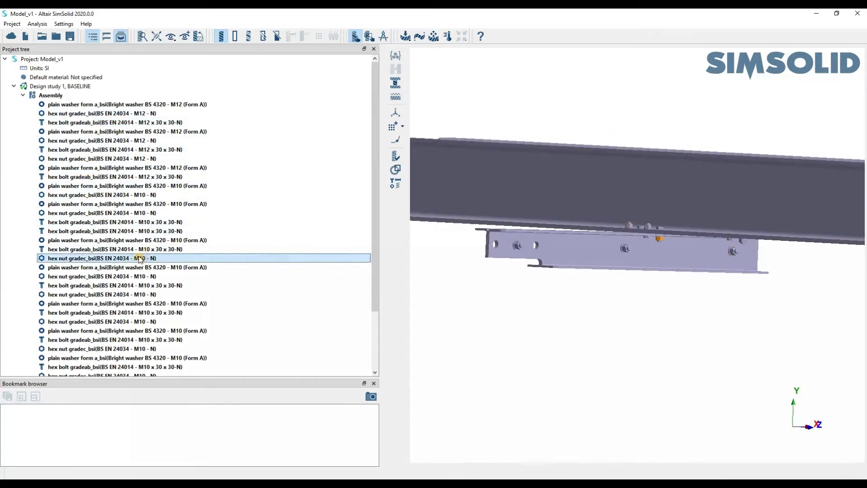
click(161, 186)
Isolate the assembly's bolts in the model, and switch the display to only the nuts
right_click(54, 95)
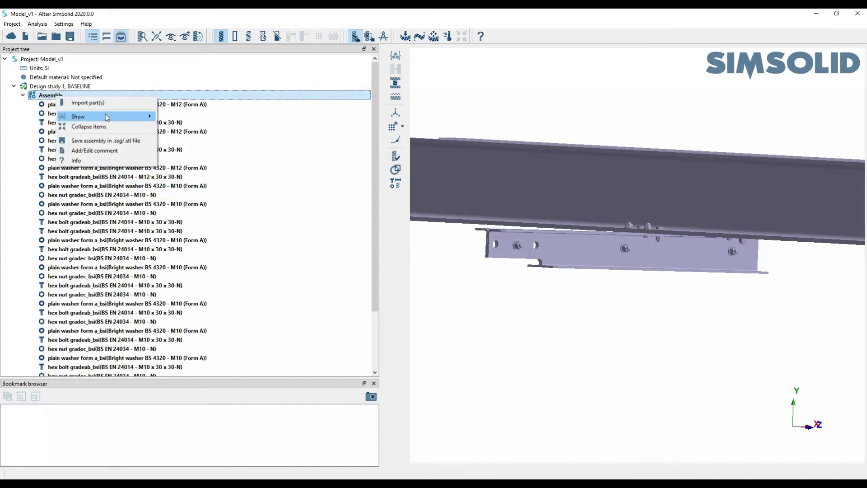
mouse_move(107, 116)
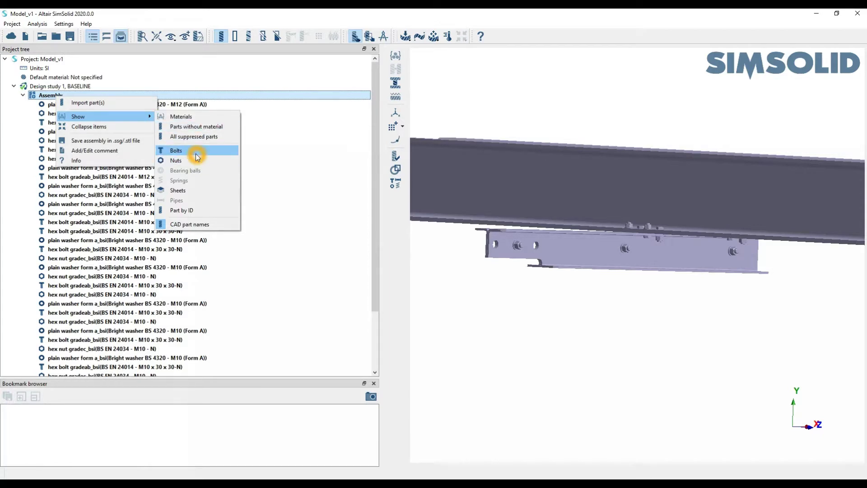
click(203, 161)
right_click(74, 95)
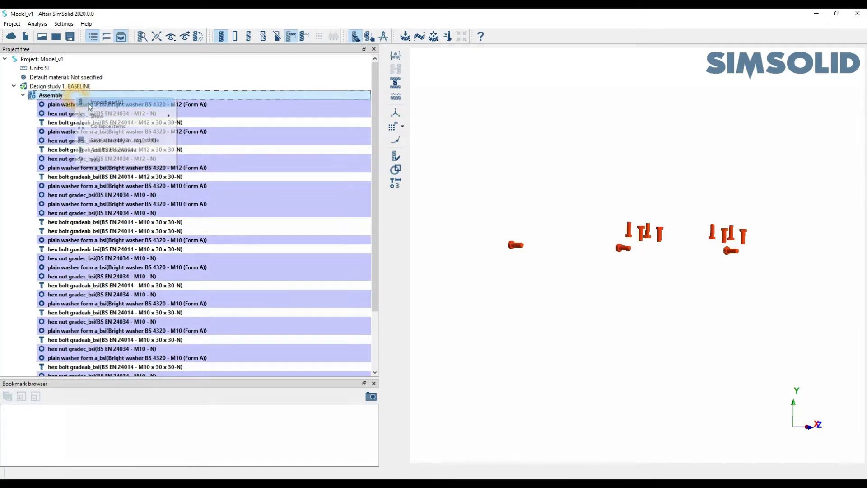
mouse_move(137, 119)
click(199, 159)
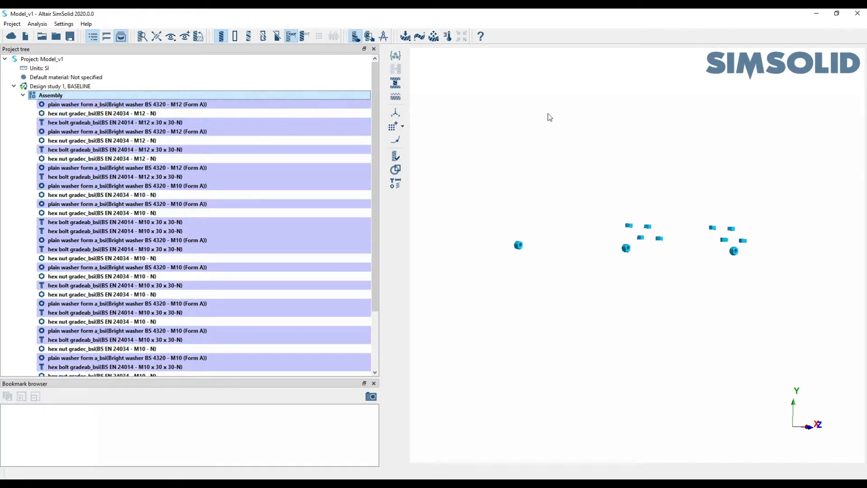
Open the material assignment dialog, widen it to show full material names, and browse the material database
click(399, 59)
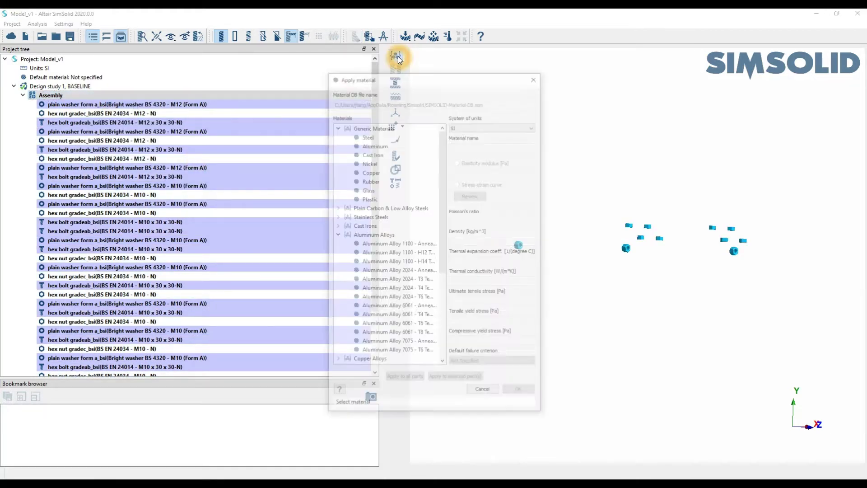
drag(401, 76, 323, 60)
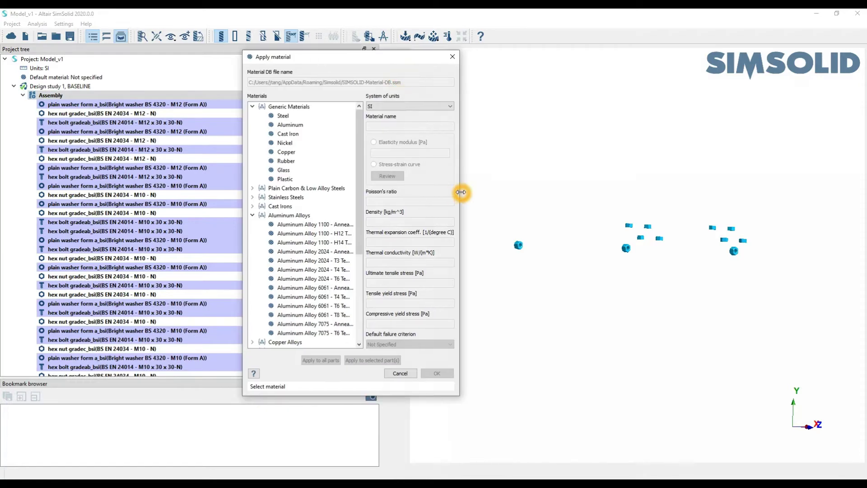
drag(459, 194, 608, 199)
scroll(348, 227, down, 5)
scroll(348, 227, up, 5)
scroll(348, 226, up, 1)
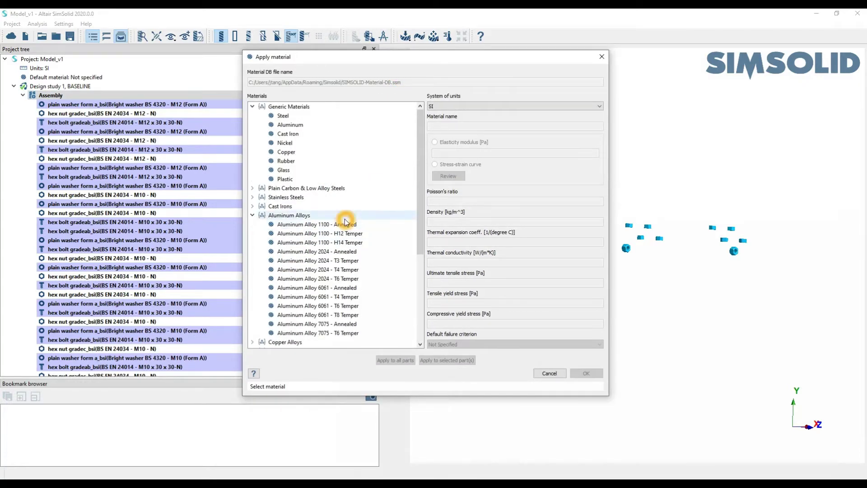
scroll(344, 224, down, 5)
scroll(343, 224, up, 5)
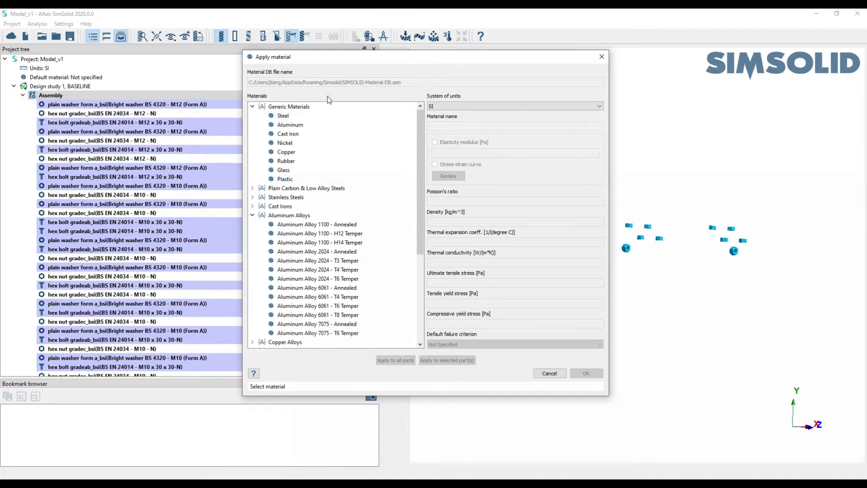
Apply the generic Steel material to all parts and close the material dialog
click(308, 117)
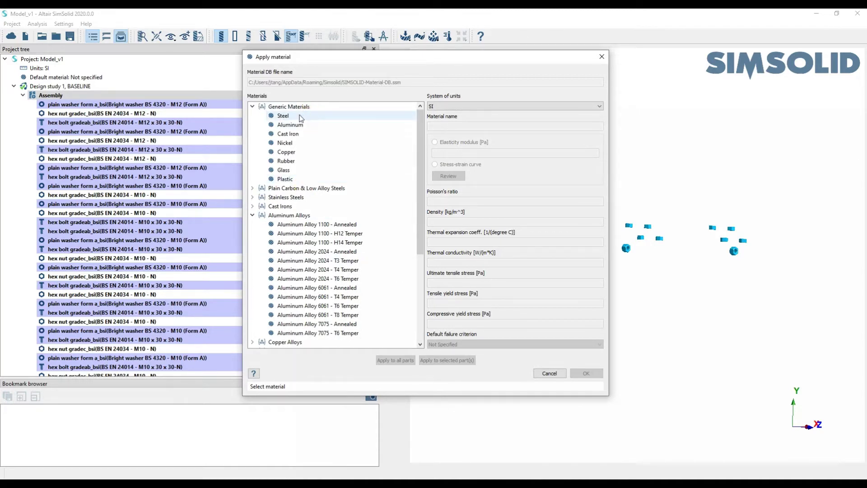
click(300, 117)
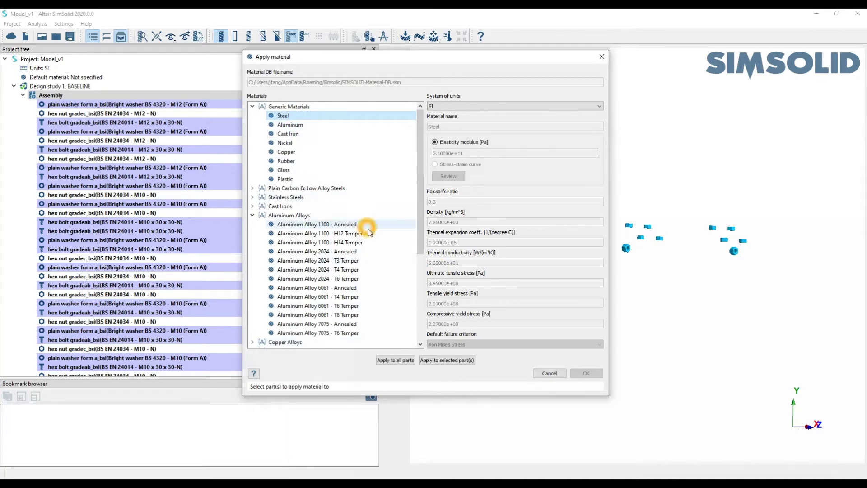
click(395, 361)
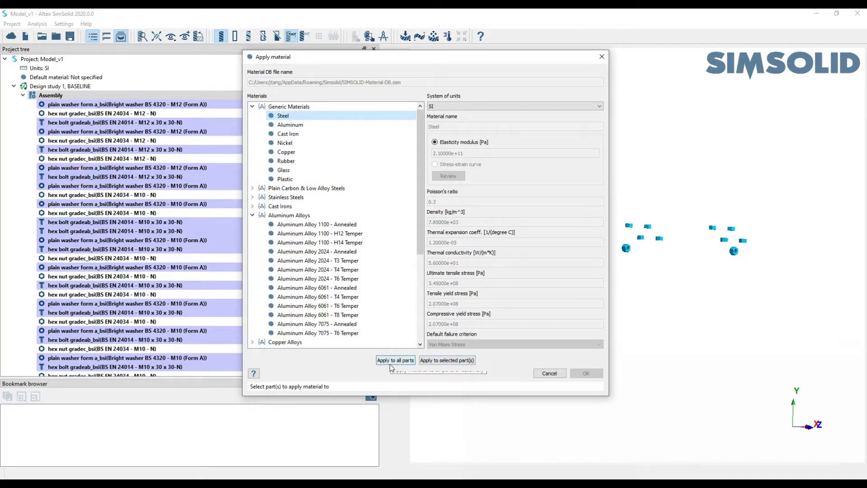
click(406, 360)
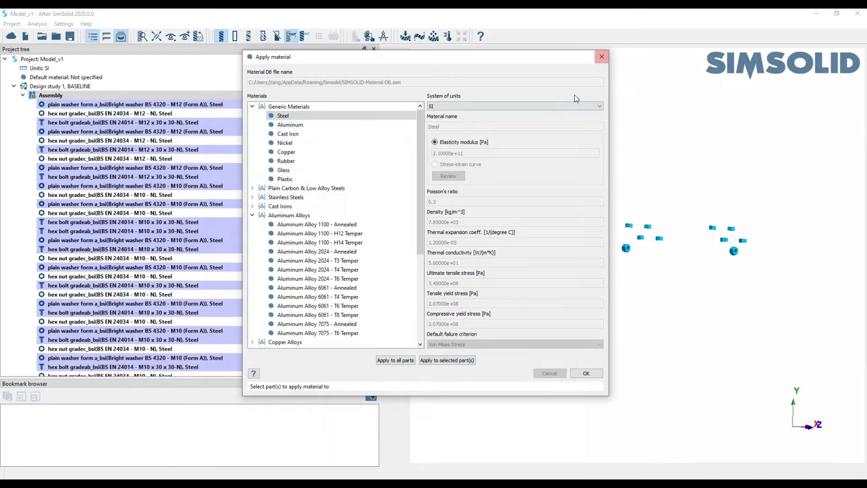
click(602, 57)
Display the assembly's parts by material, examine which parts use Steel from several viewpoints, and close the material view
right_click(43, 95)
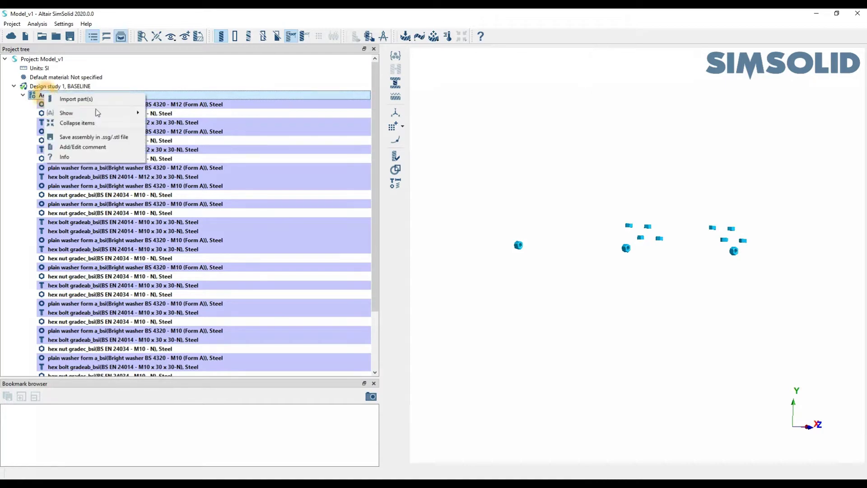
mouse_move(99, 114)
click(194, 114)
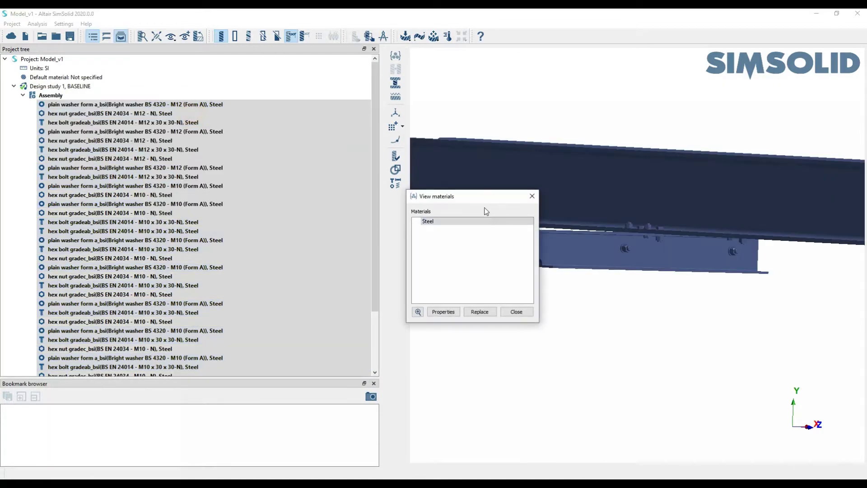
drag(484, 200, 315, 215)
drag(585, 245, 567, 237)
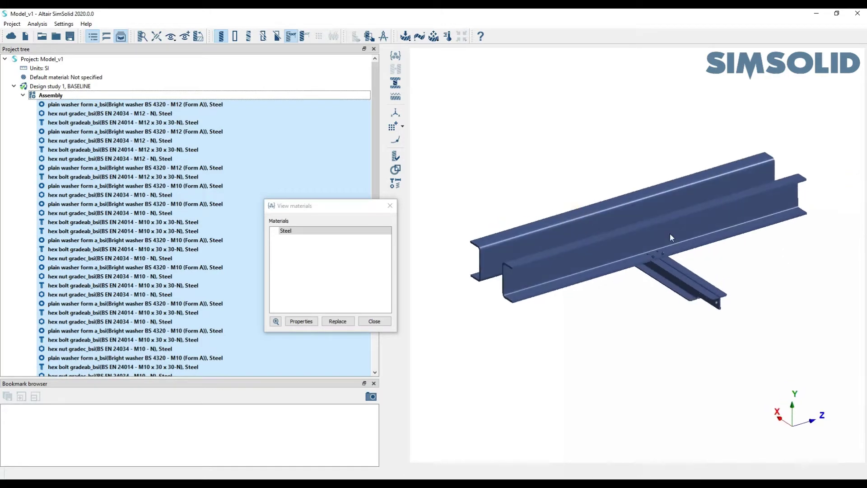
click(301, 231)
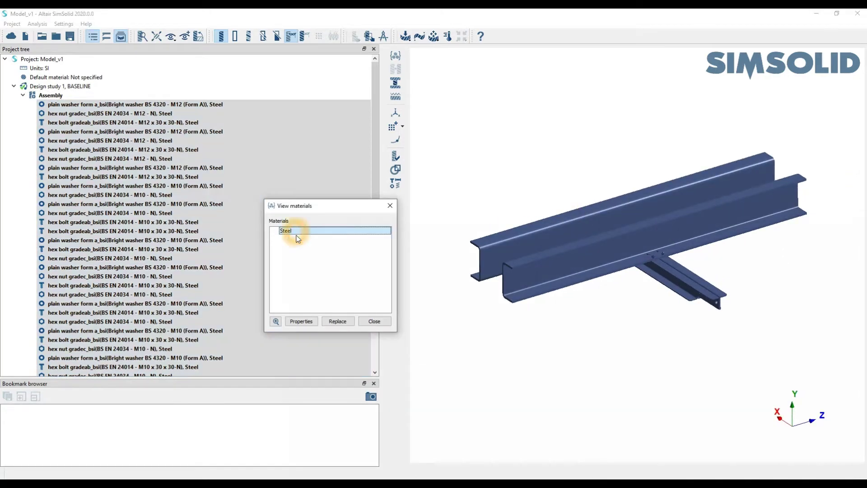
click(374, 322)
Examine the hide, suppress and delete options for the front main beam, and zoom in on an M10 plain washer
drag(604, 260, 652, 245)
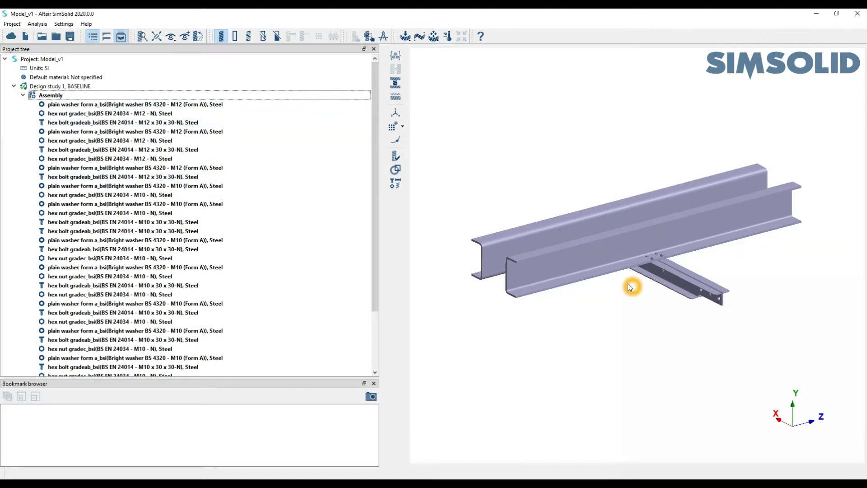
right_drag(630, 287, 590, 257)
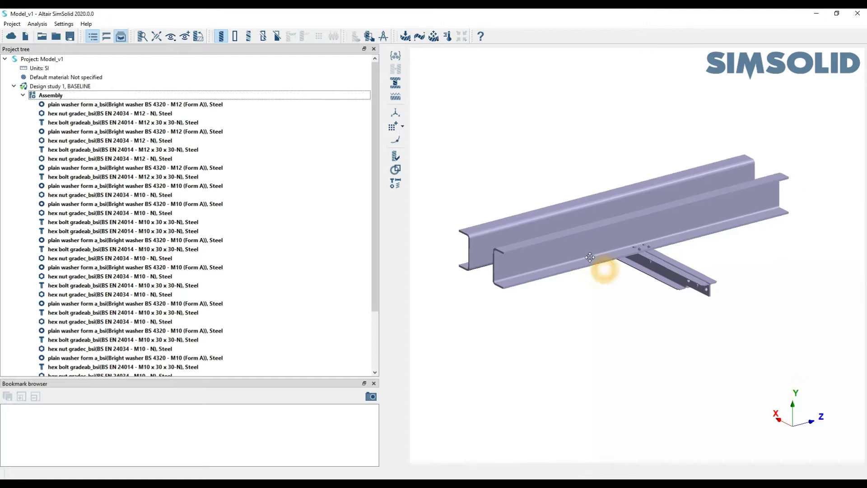
click(600, 244)
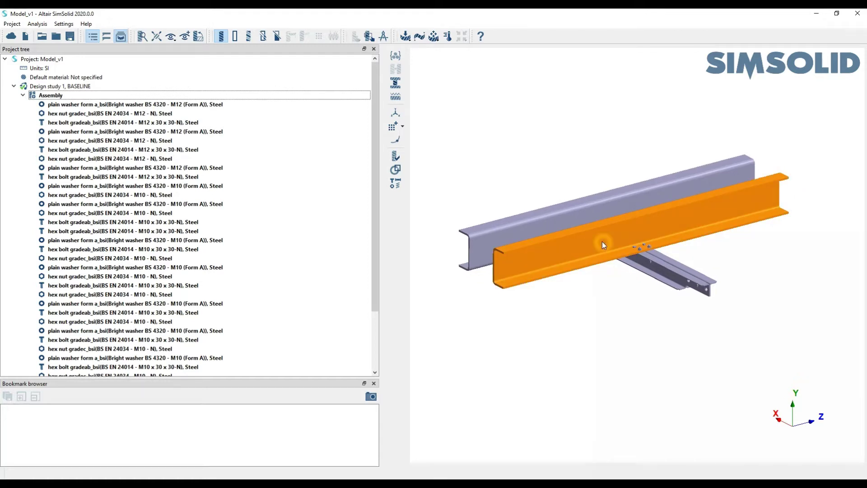
right_click(604, 244)
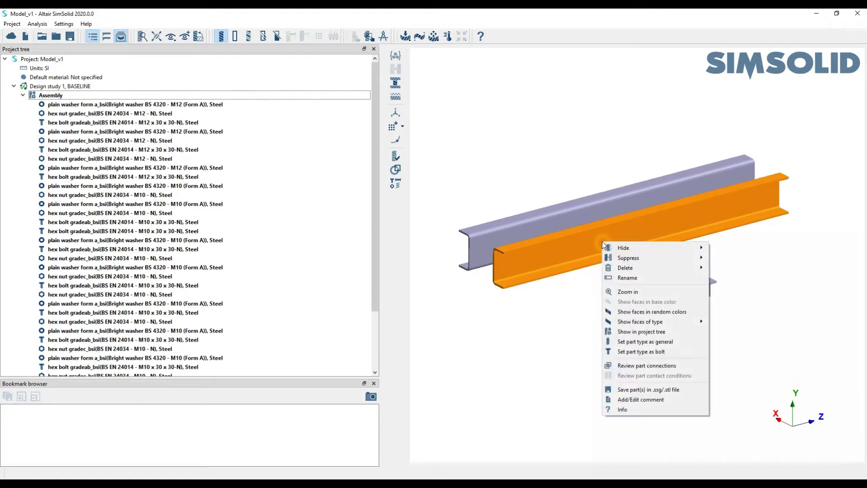
click(663, 258)
click(660, 250)
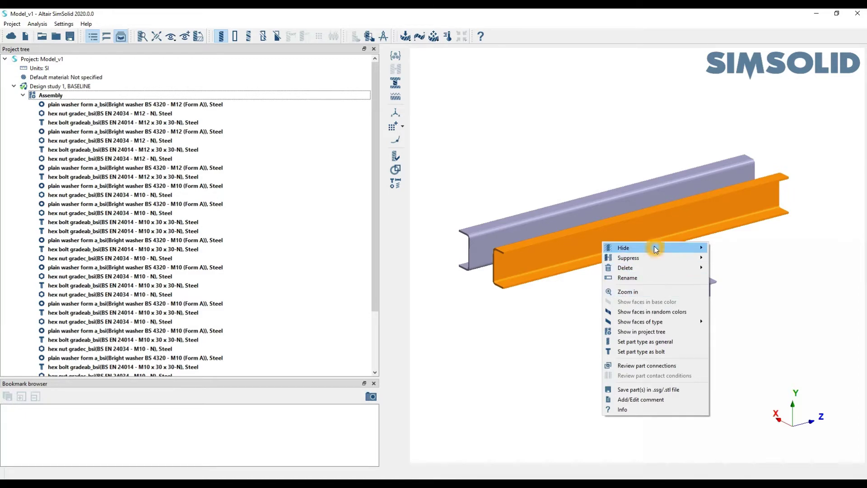
click(653, 268)
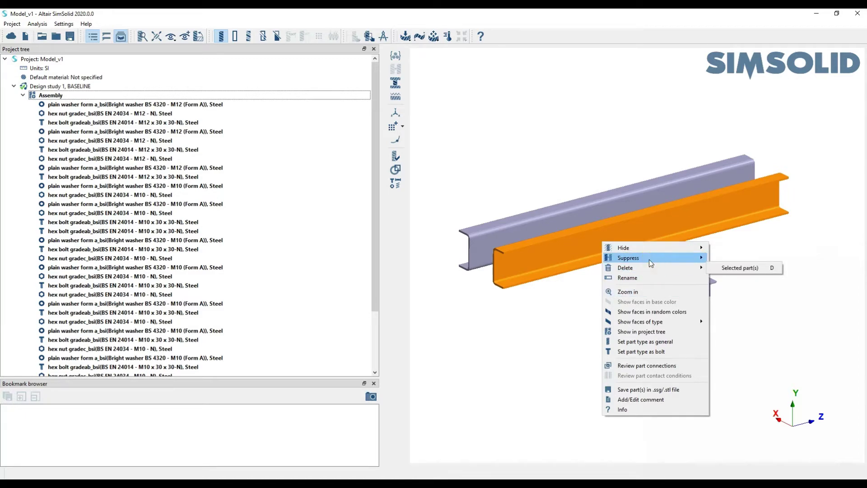
mouse_move(650, 263)
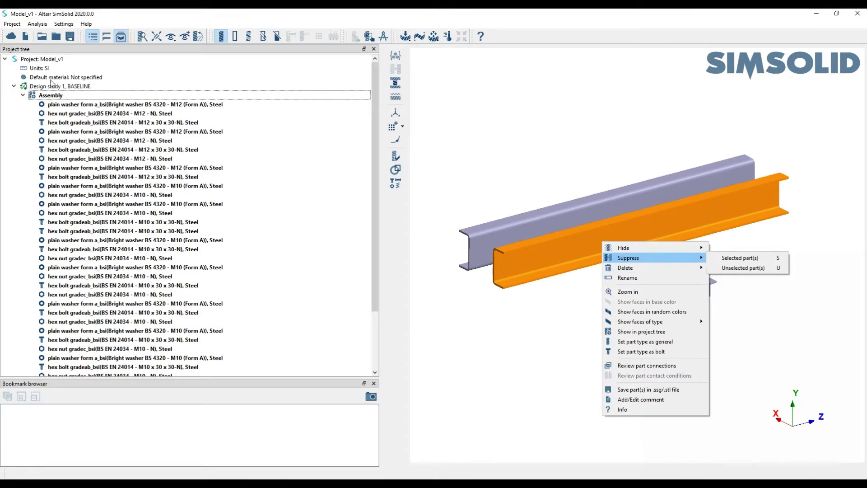
click(660, 267)
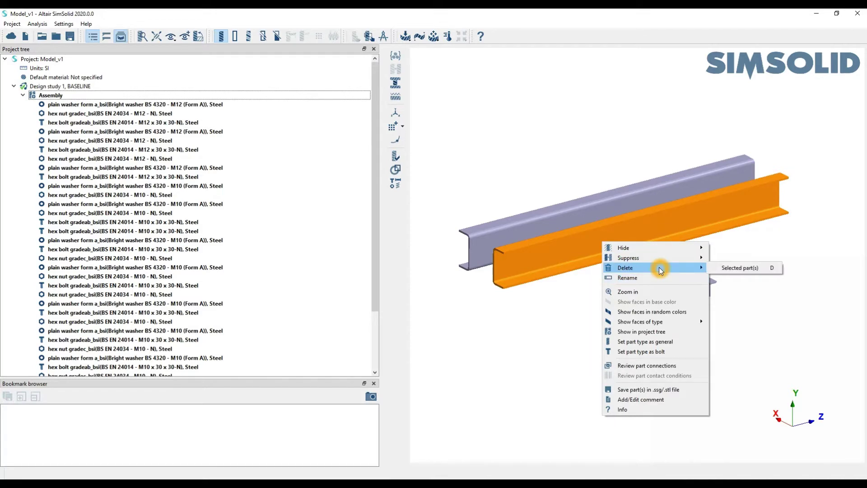
mouse_move(658, 259)
click(646, 291)
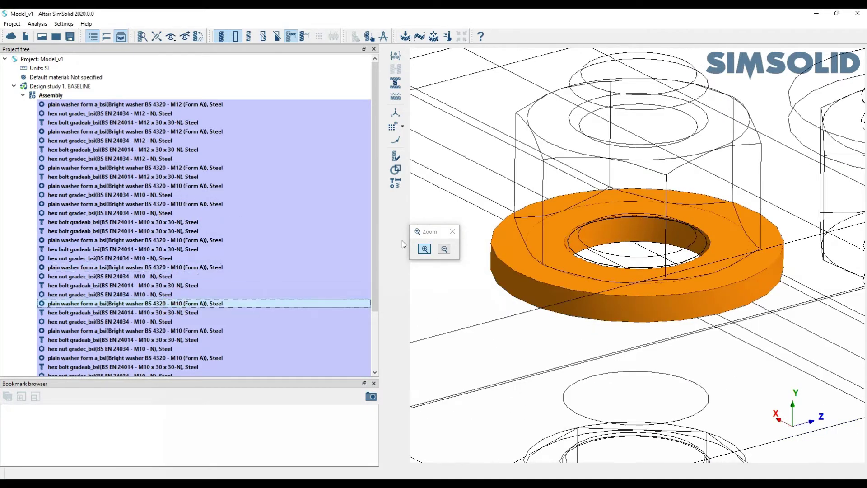
click(453, 231)
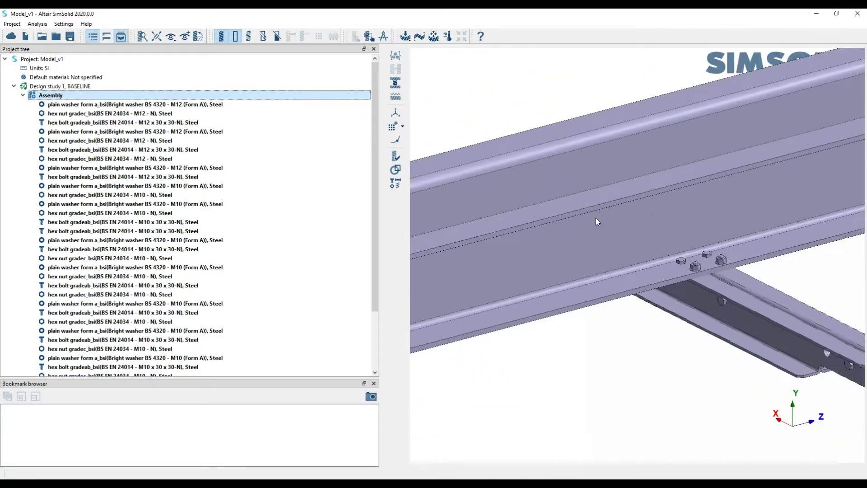
Look through the front main beam's part options, read its part information, and close the information window
right_click(607, 233)
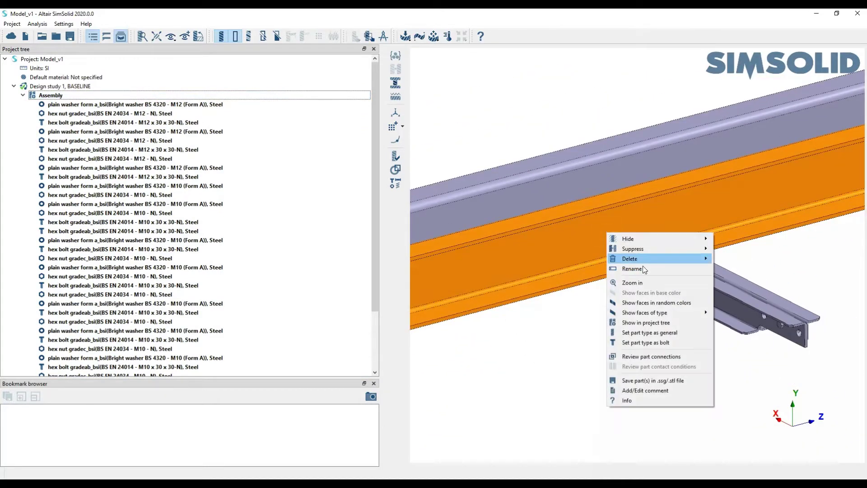
click(665, 313)
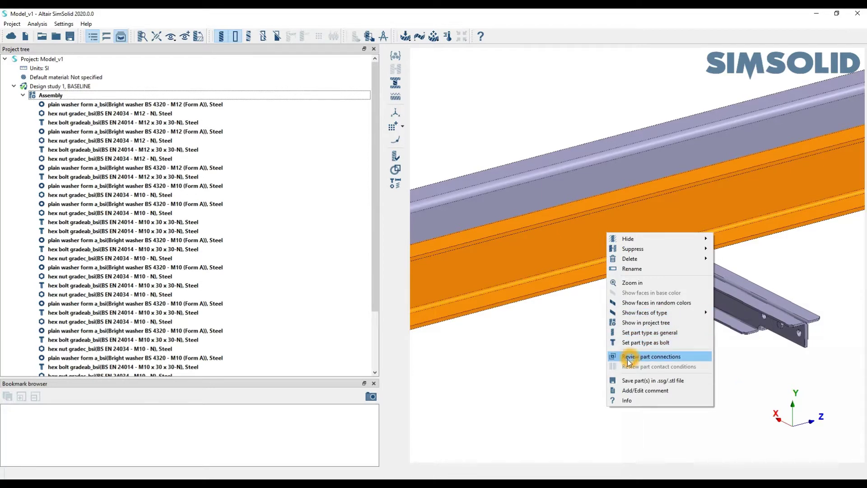
click(641, 401)
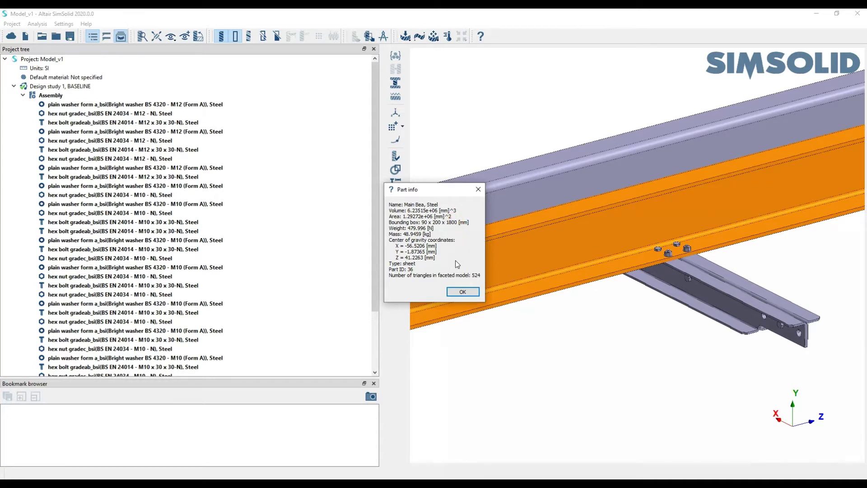
click(478, 190)
click(601, 319)
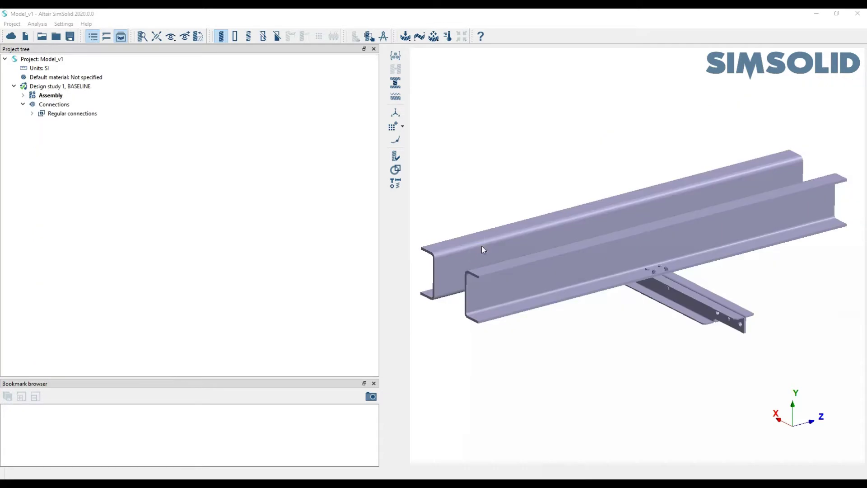
Compare the tools offered for Design study 1 and the Assembly, and view the material assignment dialog without applying a material
click(479, 196)
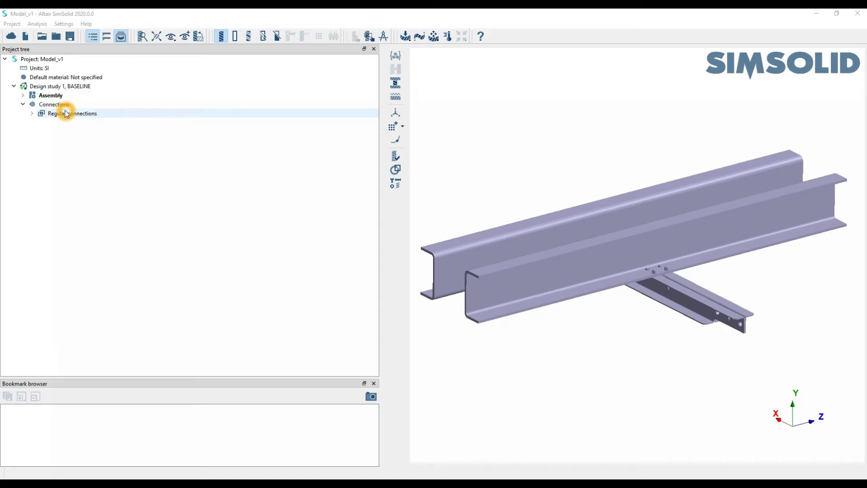
click(53, 86)
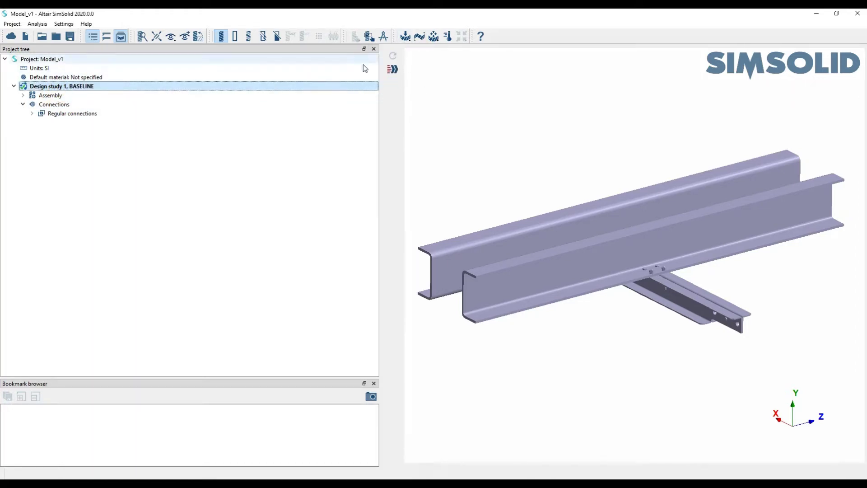
click(57, 97)
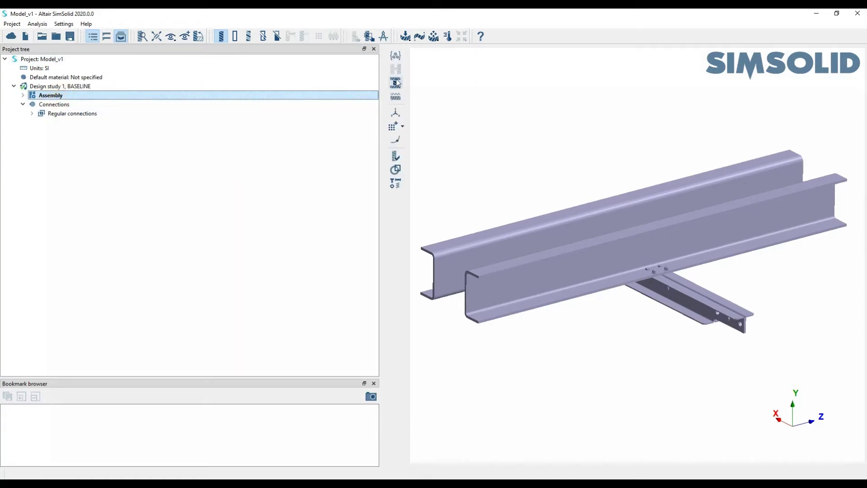
click(396, 56)
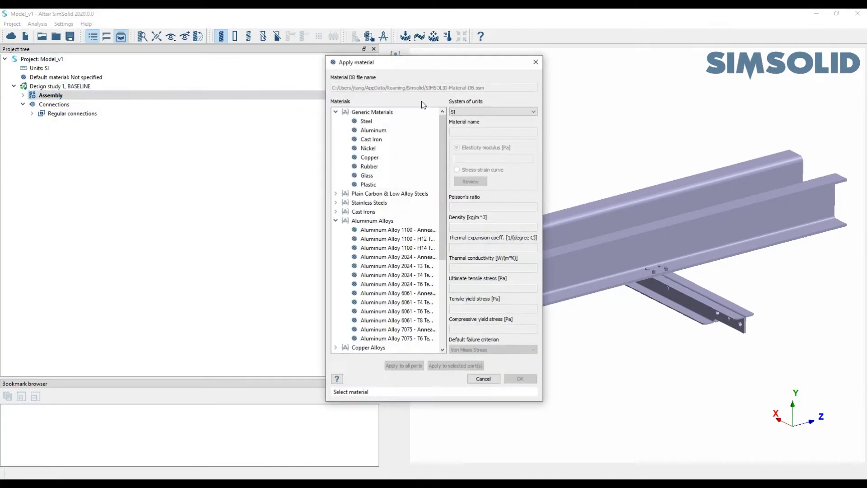
click(534, 63)
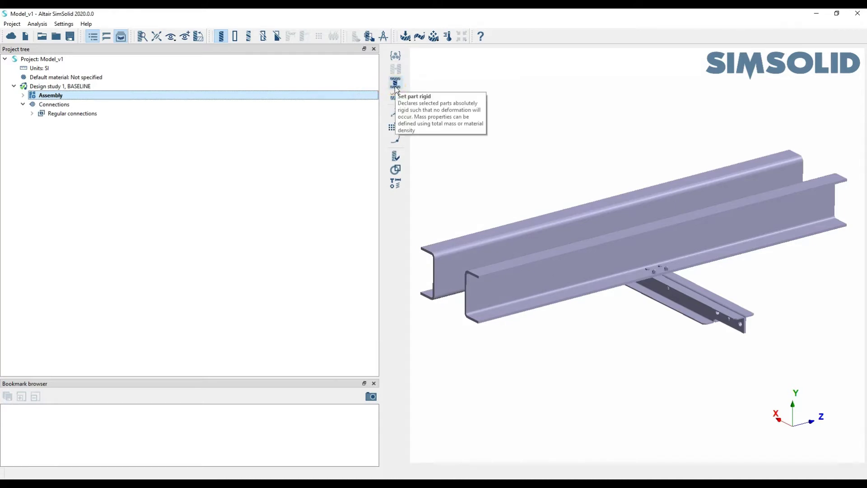
click(397, 98)
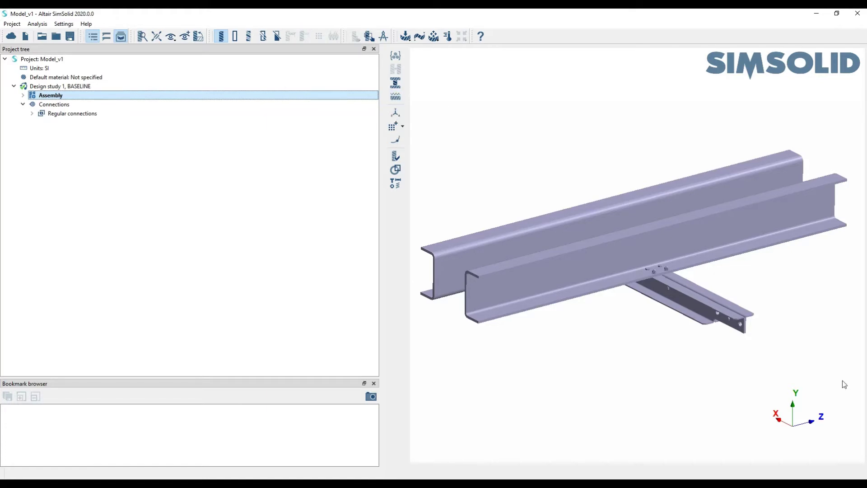
click(397, 113)
click(397, 113)
click(492, 298)
click(477, 291)
drag(477, 290, 499, 305)
click(487, 297)
Narrow the project tree, and review the assembly's parts by volume, relative volume and number of facets
drag(378, 242, 302, 244)
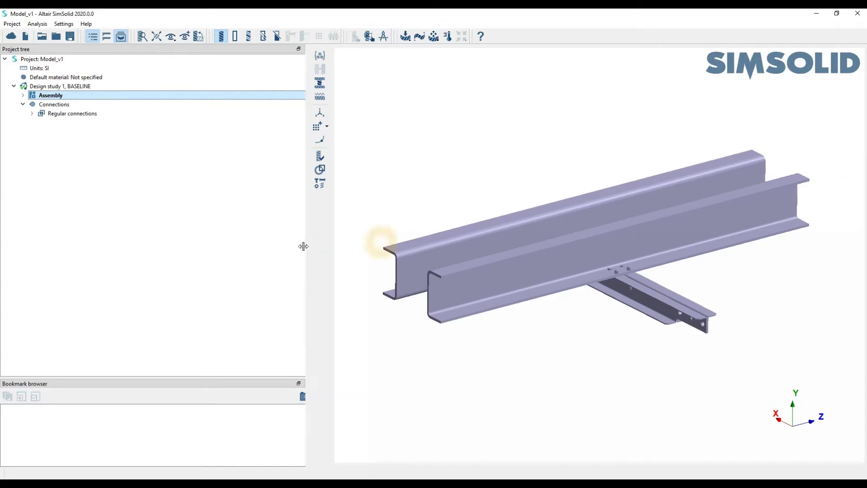
click(319, 157)
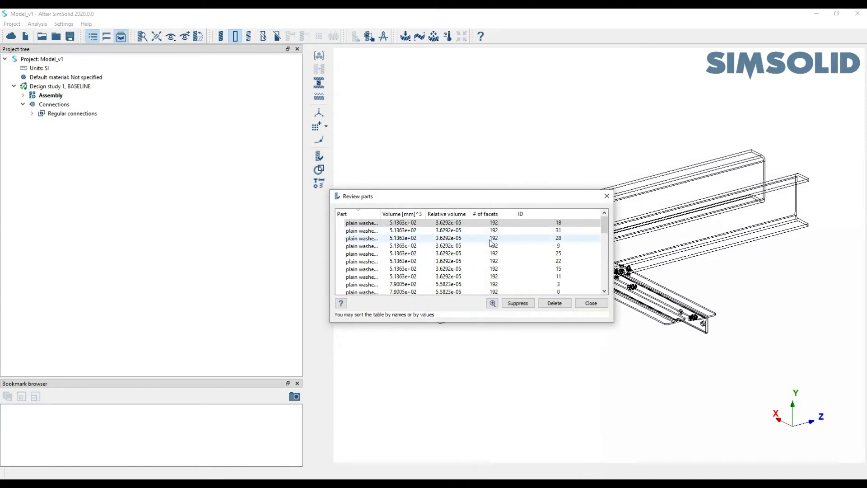
click(447, 240)
scroll(445, 245, down, 4)
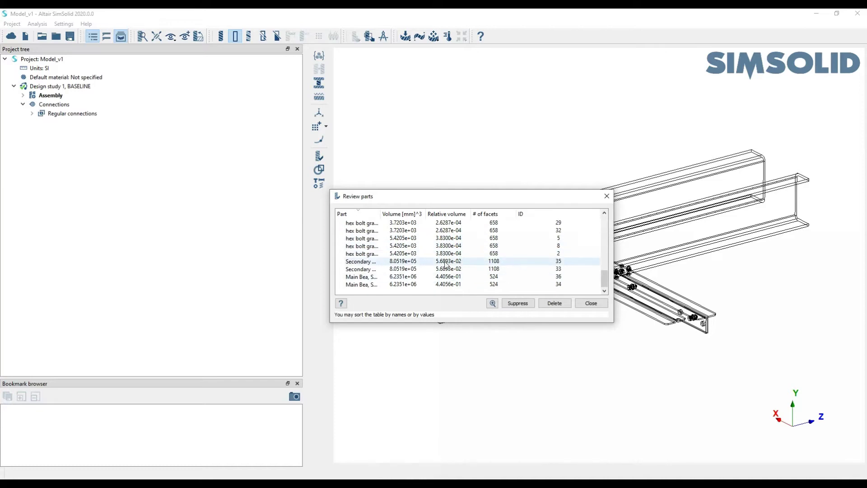
scroll(442, 248, up, 4)
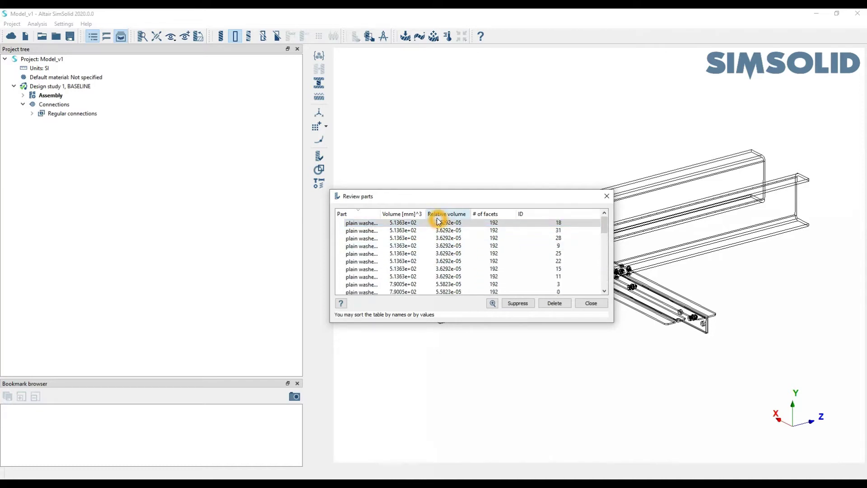
click(607, 195)
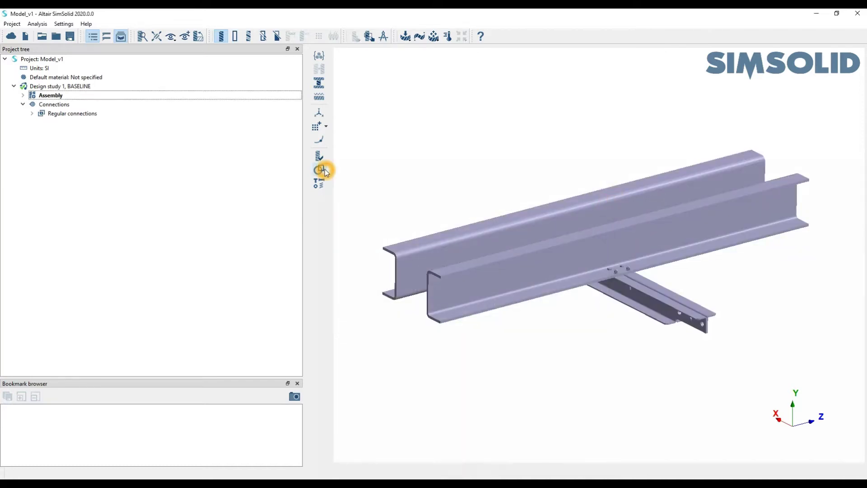
Check the assembly for geometry defects, part overlaps and part self intersections, and close the check
click(323, 170)
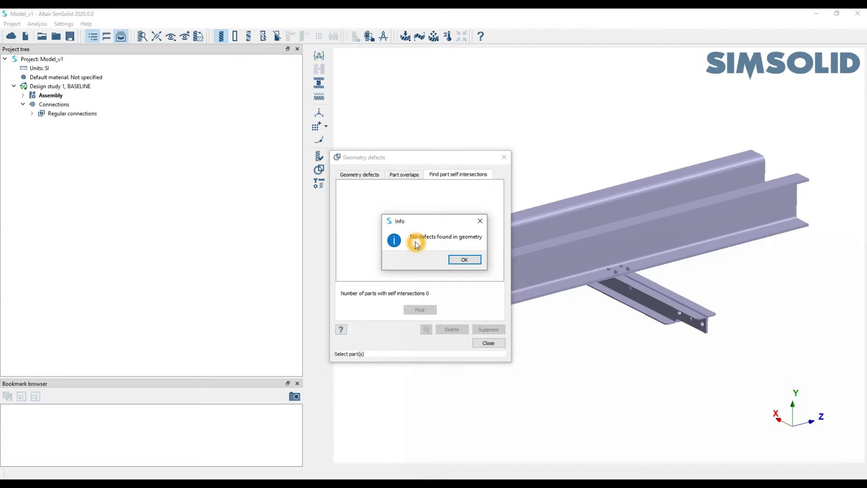
click(435, 249)
click(465, 259)
click(401, 176)
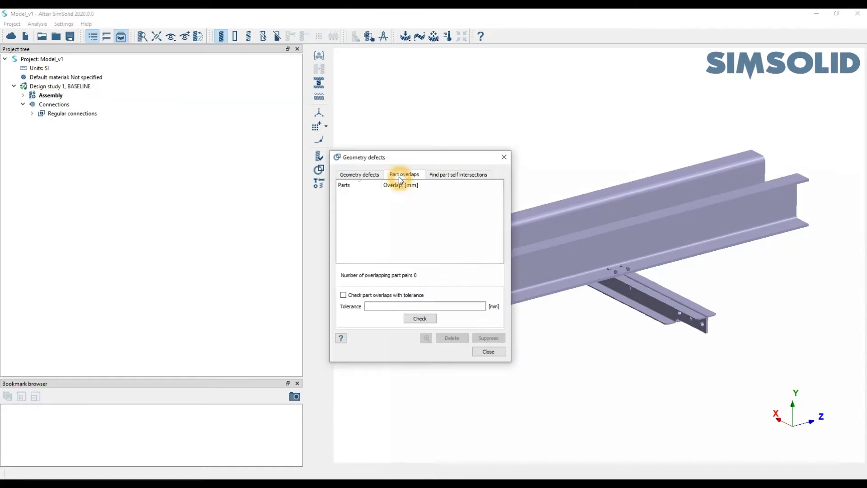
click(367, 176)
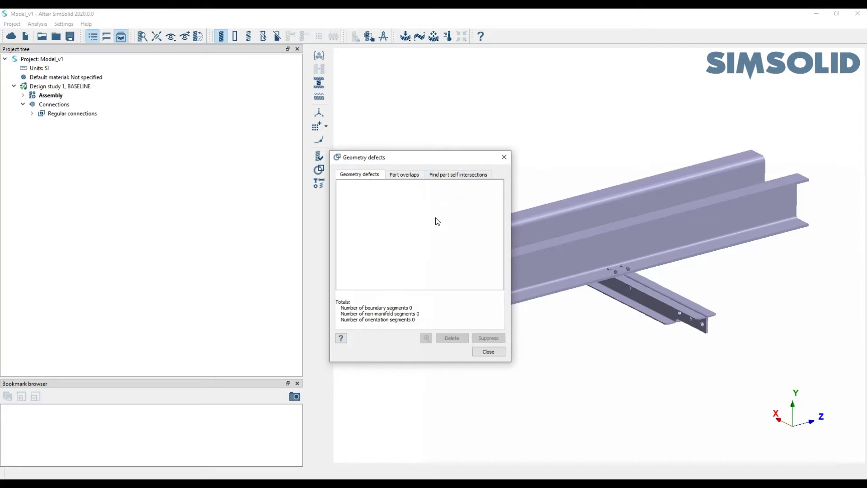
click(496, 351)
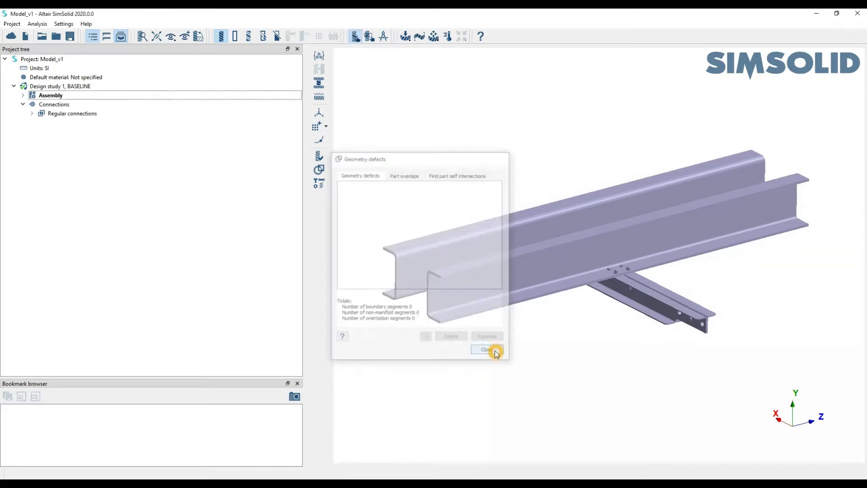
Review the groups of similar parts, examining the first plain washer group and the M12 and M10 hex bolt groups, and close the review
click(319, 183)
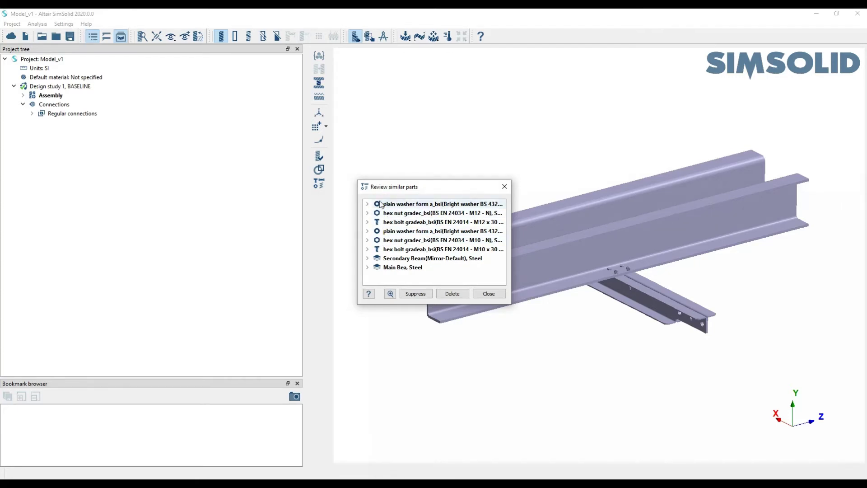
click(366, 204)
click(367, 204)
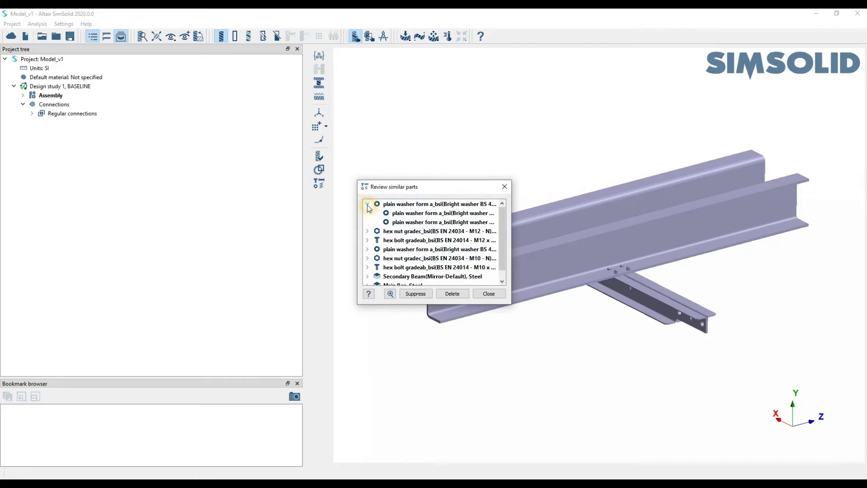
click(367, 205)
click(367, 222)
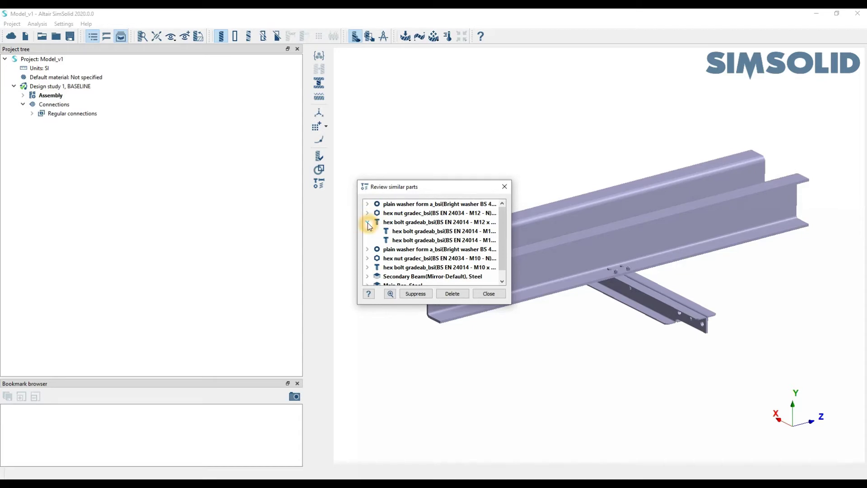
click(367, 221)
click(367, 248)
scroll(430, 249, down, 3)
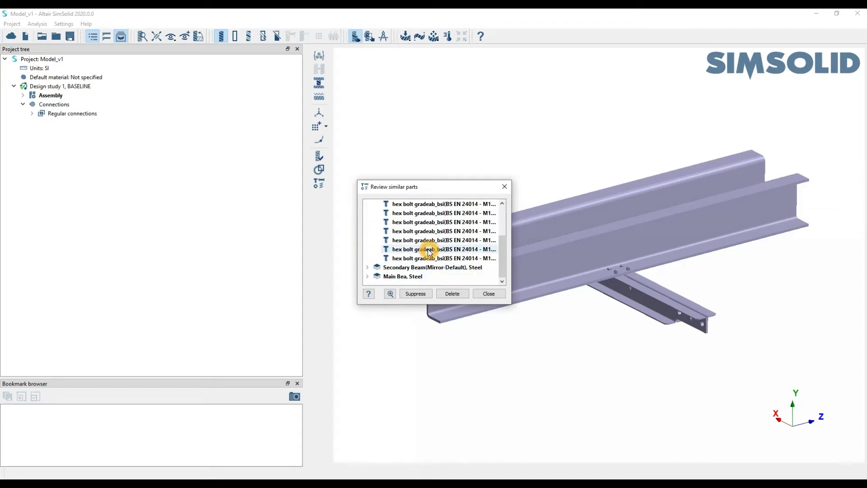
scroll(427, 249, up, 3)
click(367, 249)
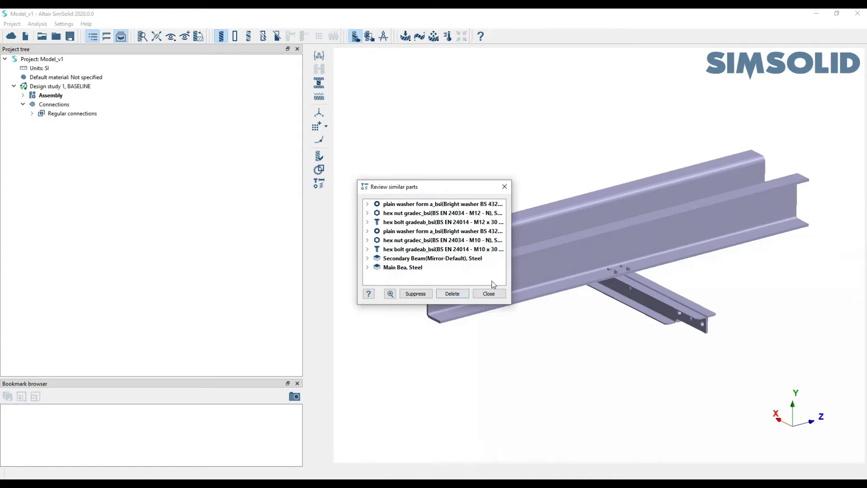
click(504, 186)
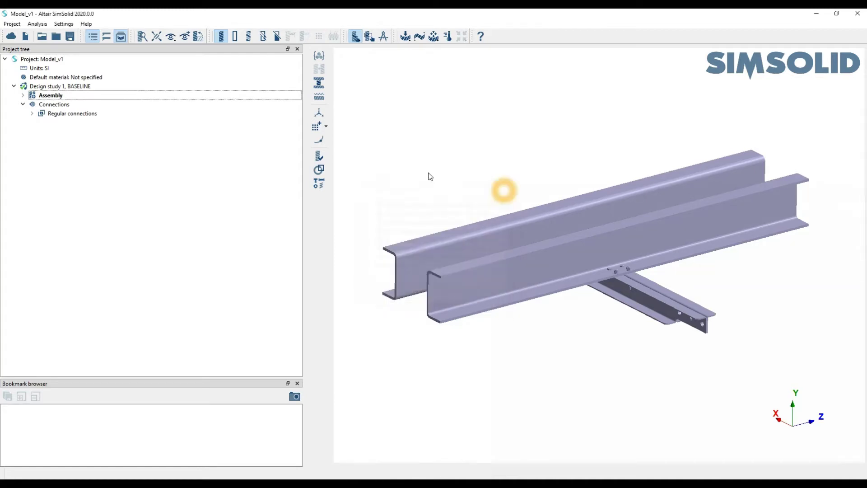
Review the automatic connection settings for gap, penetration, resolution level and bolt options, and close them without creating connections
click(72, 105)
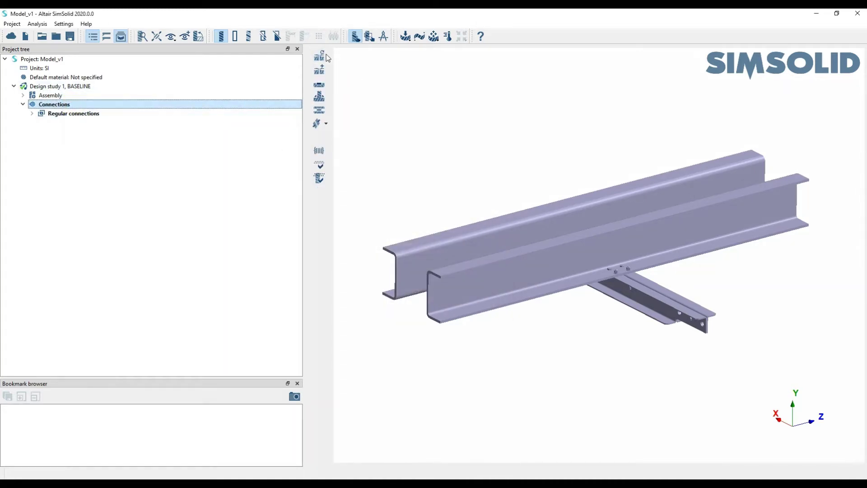
click(312, 164)
click(320, 56)
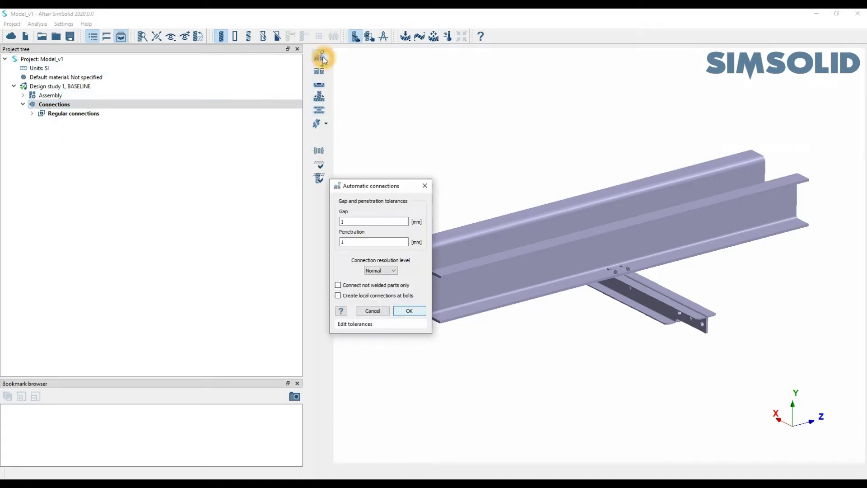
drag(388, 186, 429, 167)
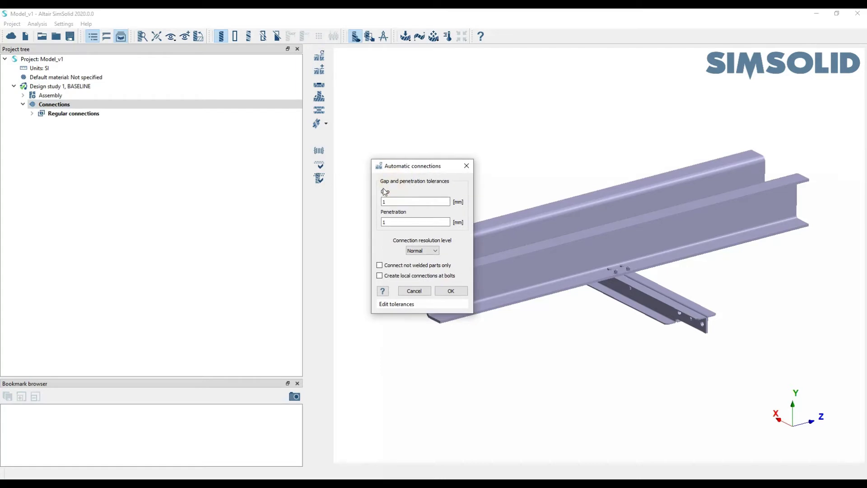
click(411, 188)
click(410, 187)
click(408, 187)
click(322, 57)
click(467, 166)
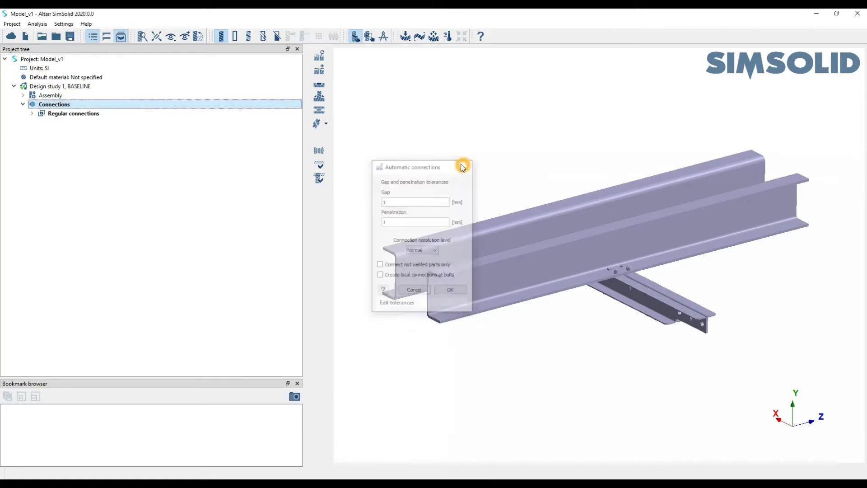
Start adding a master connection with the front main beam as the master part, and switch to choosing its mate parts
click(319, 70)
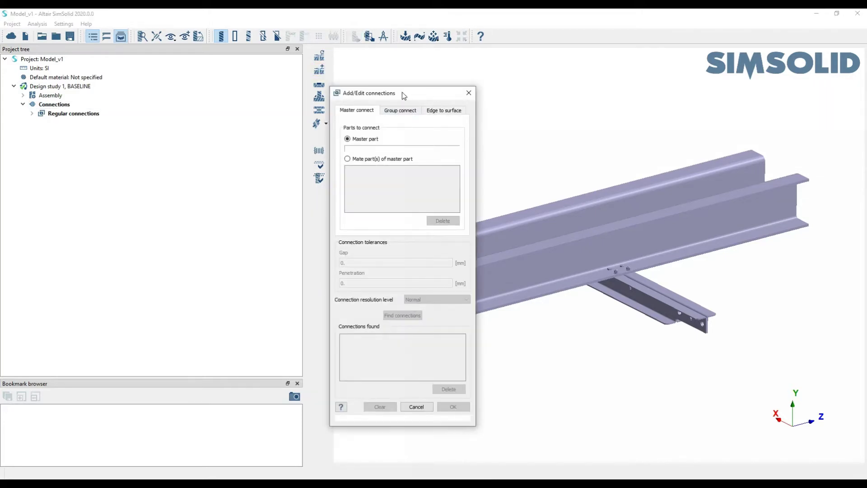
drag(403, 96, 425, 97)
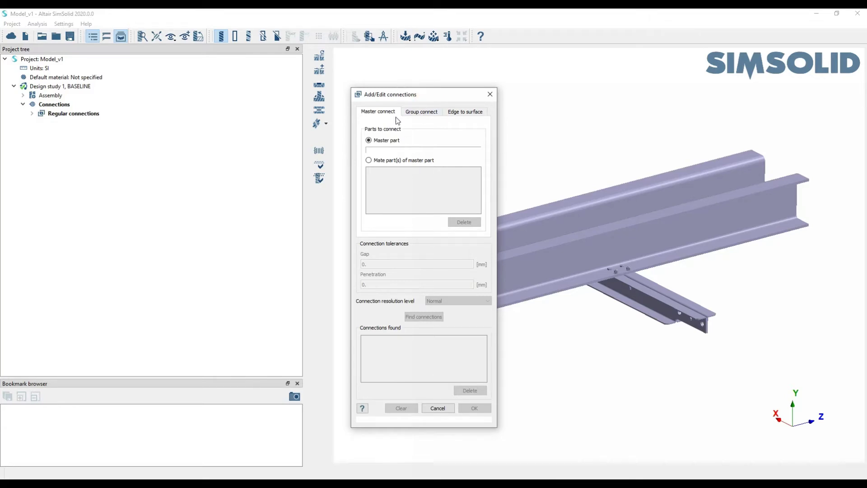
click(379, 117)
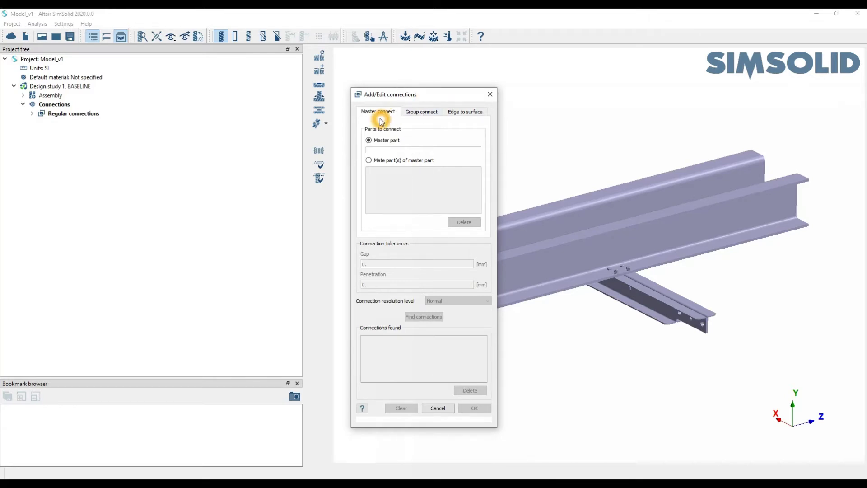
click(683, 234)
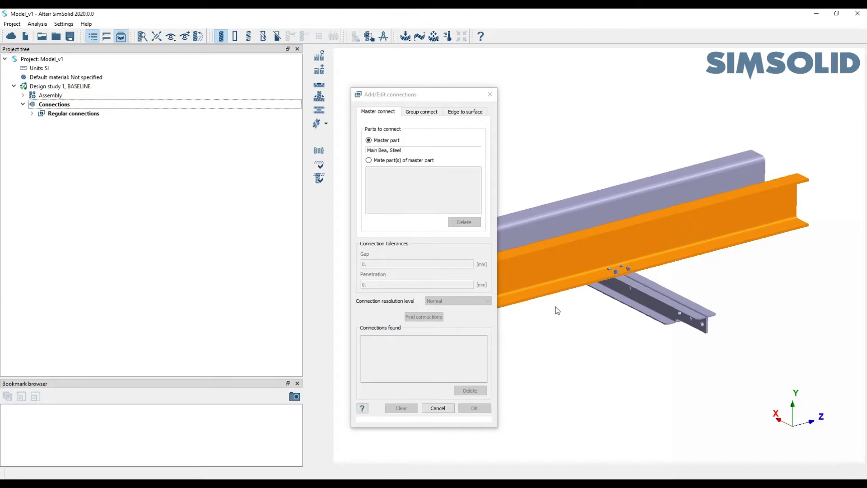
click(409, 179)
click(369, 160)
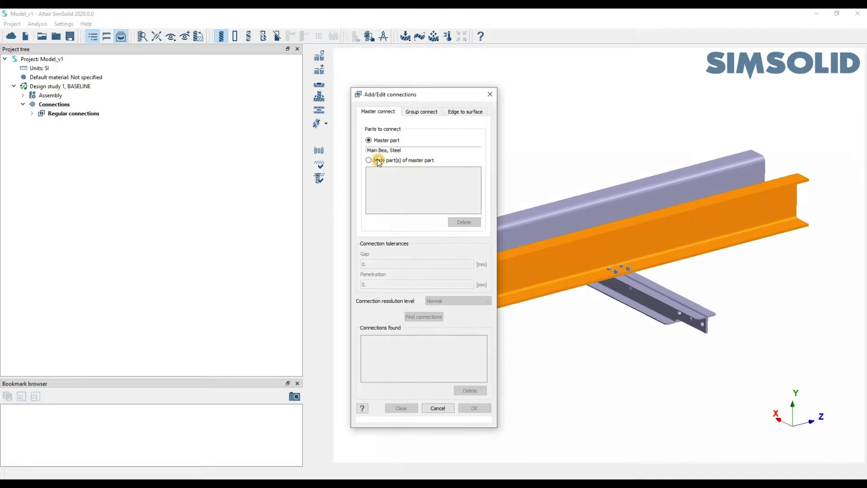
scroll(600, 277, up, 5)
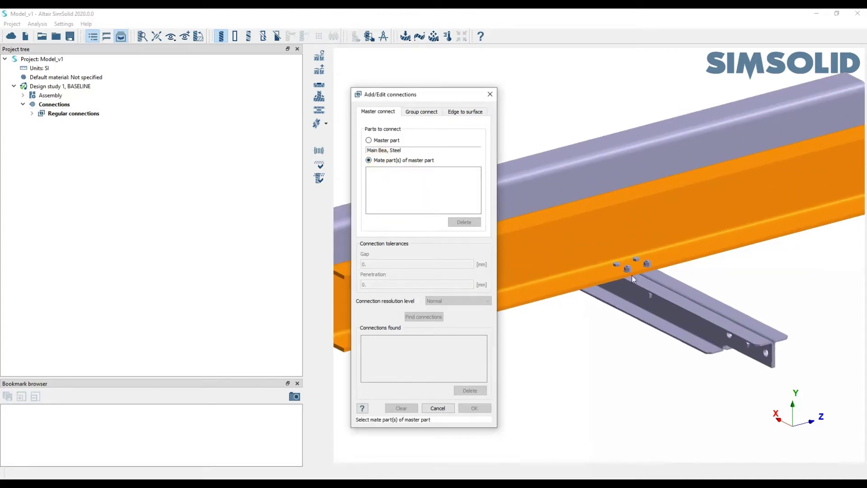
scroll(633, 275, down, 5)
Switch to a group connection and add both secondary beams and the front main beam as the parts to connect
click(408, 119)
click(419, 113)
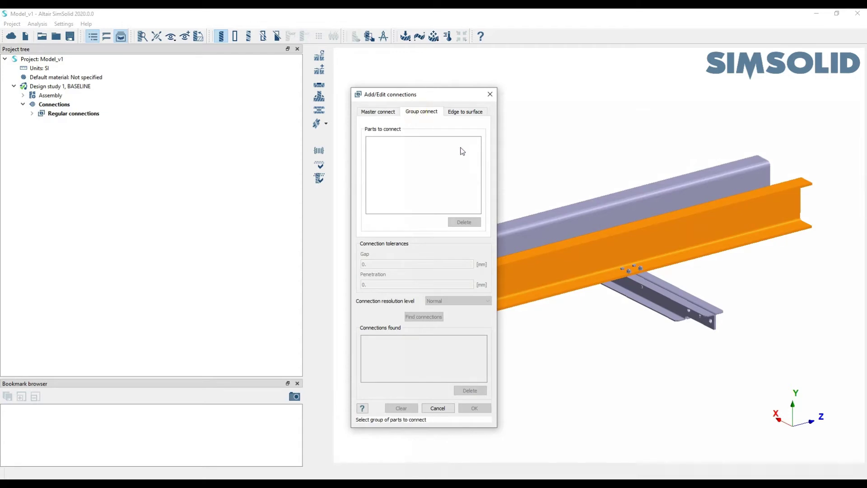
scroll(632, 252, up, 1)
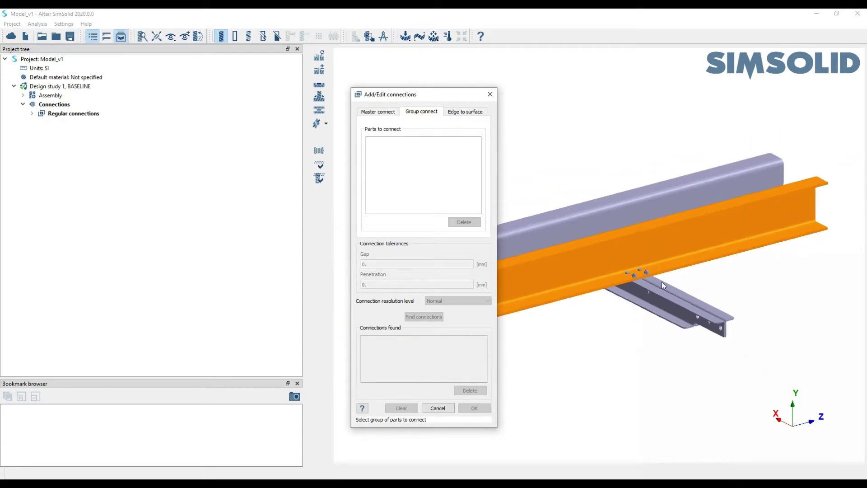
scroll(634, 264, up, 2)
click(637, 248)
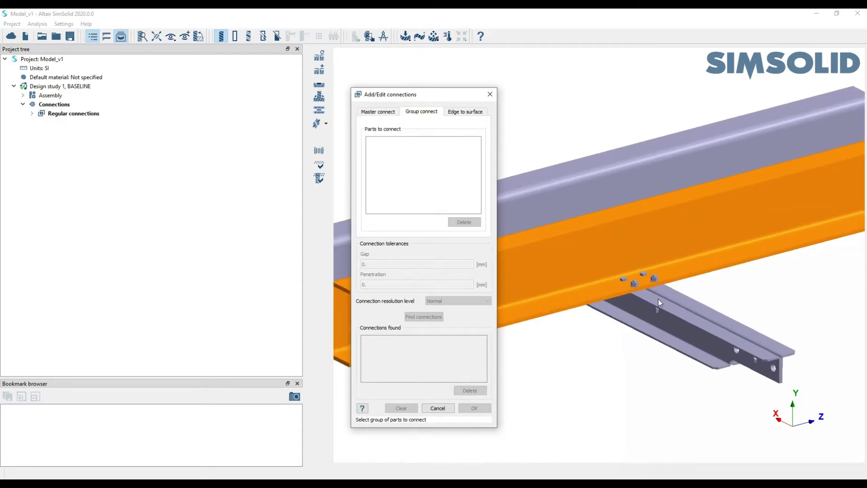
click(658, 299)
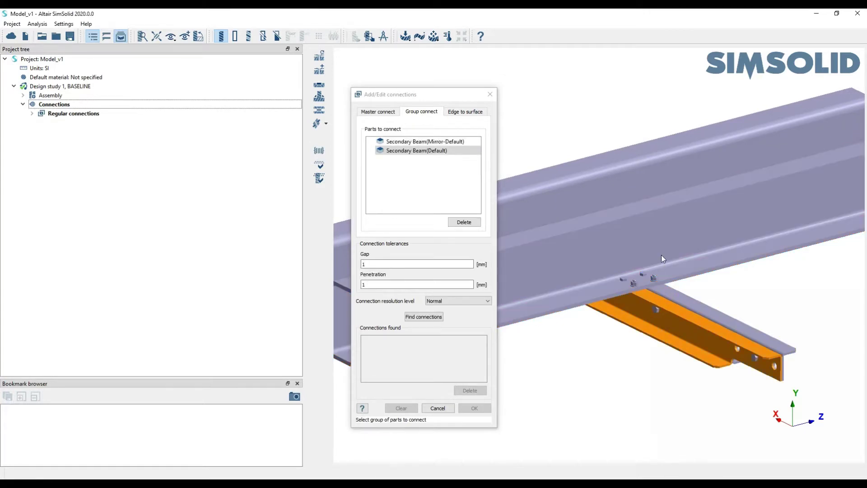
click(655, 236)
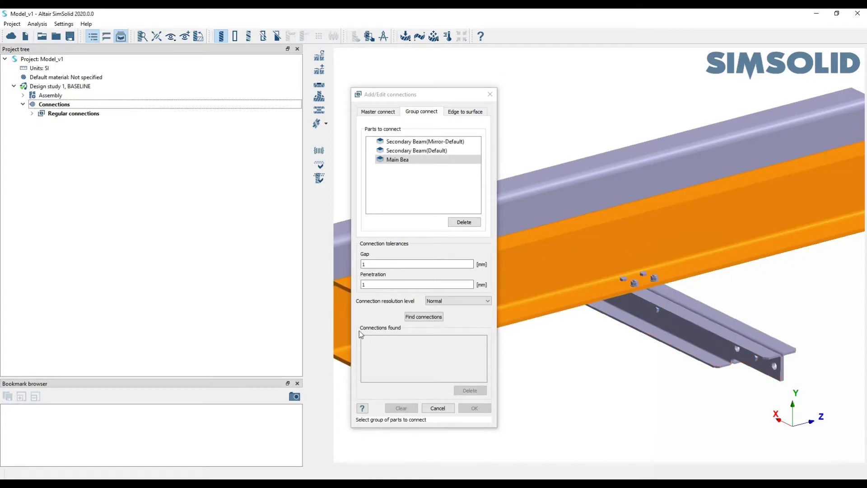
Look over the group connection's gap and penetration tolerances, discard the connection, and deselect the front main beam
click(384, 263)
click(397, 284)
click(414, 265)
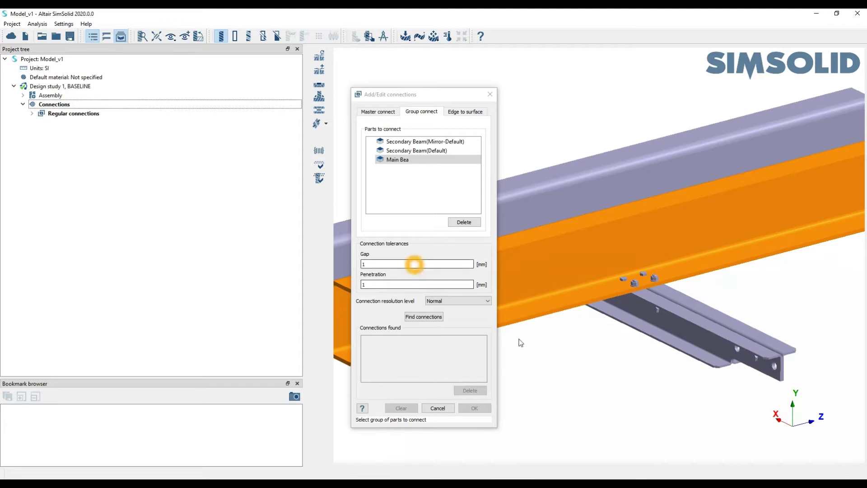
click(464, 409)
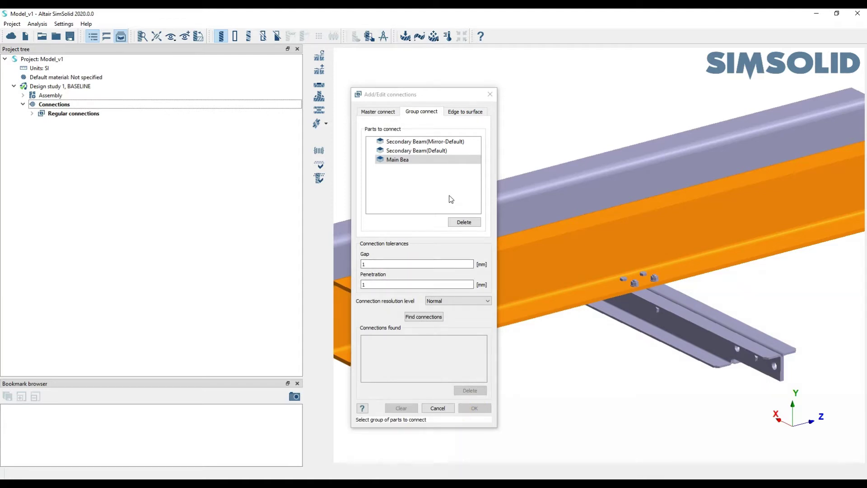
click(425, 317)
click(458, 114)
click(489, 93)
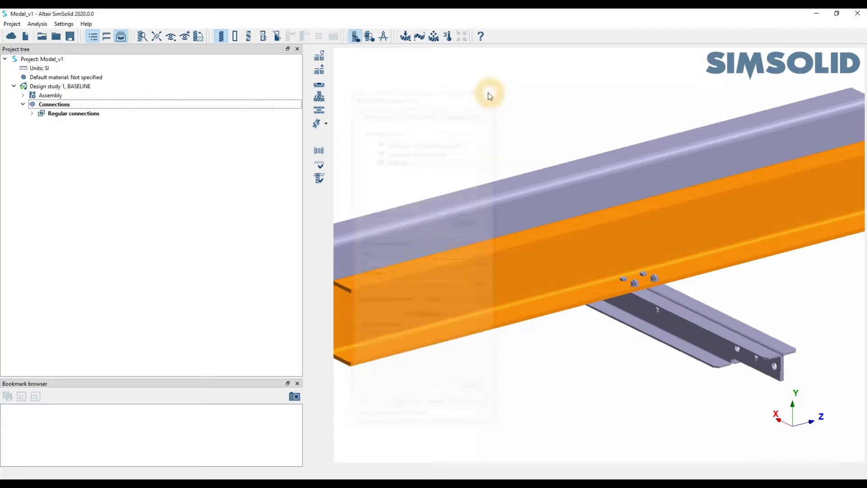
click(546, 342)
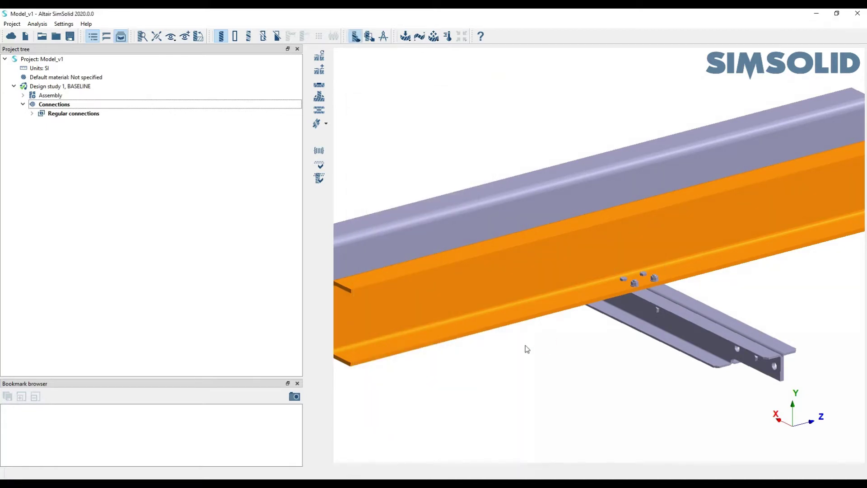
click(504, 362)
click(583, 254)
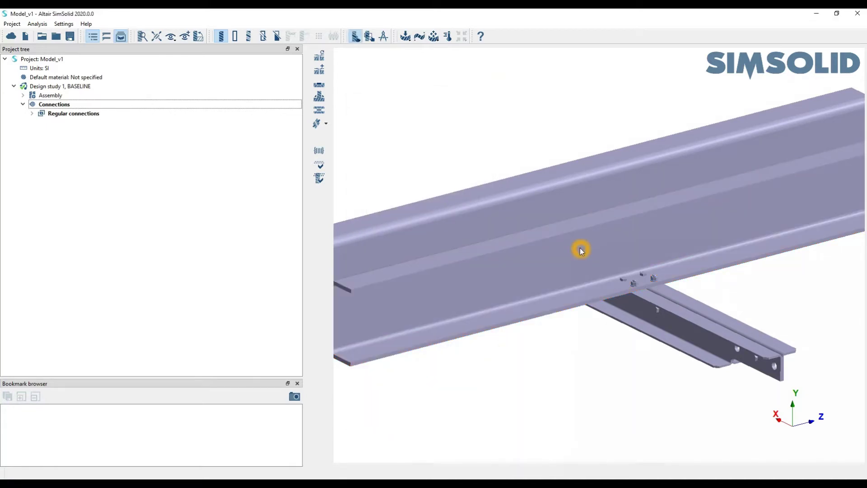
Look over the weld and adhesive connection tools, and examine the bolts where the main and secondary beams meet
click(325, 86)
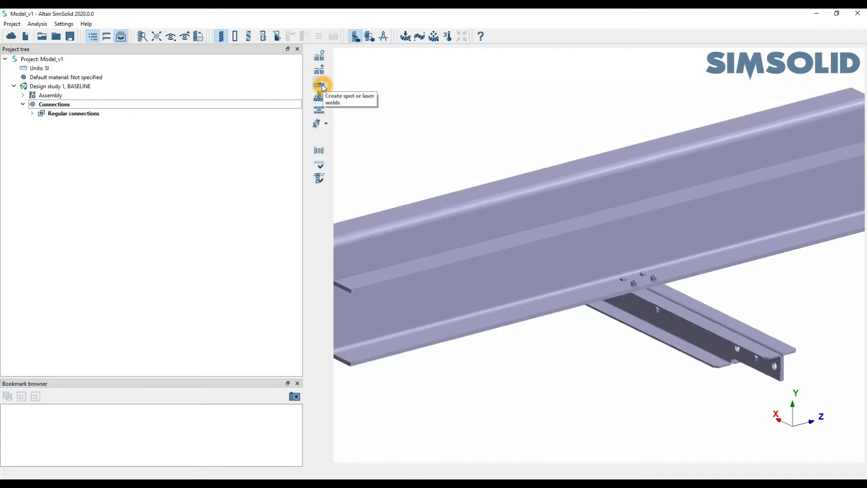
click(322, 113)
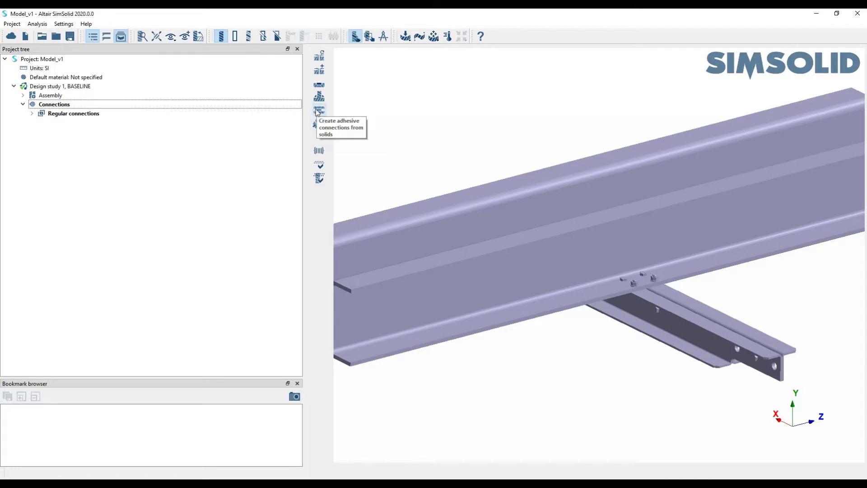
click(318, 110)
scroll(656, 289, up, 2)
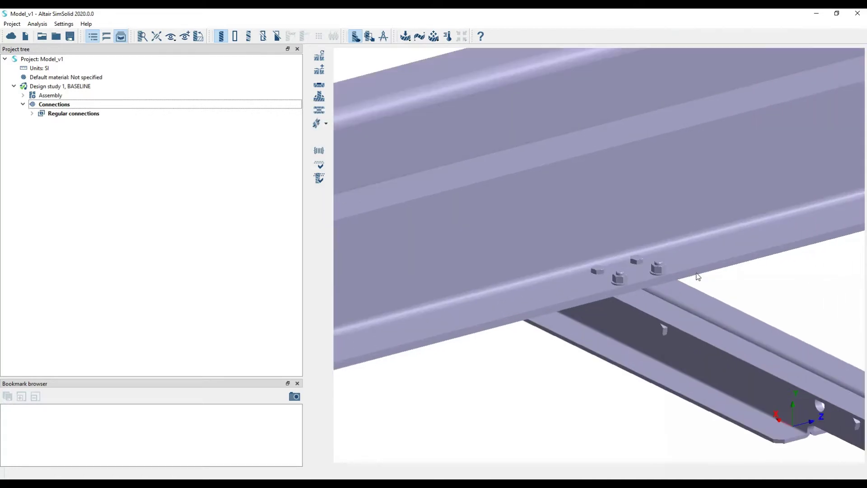
scroll(623, 292, up, 2)
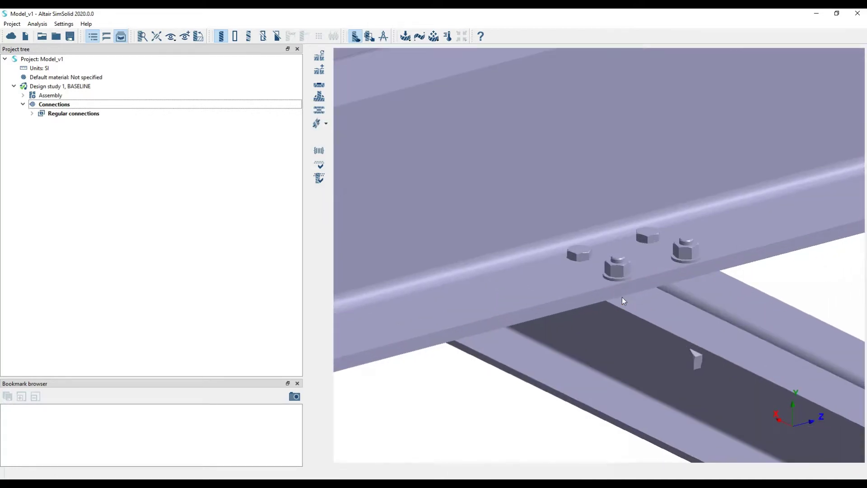
Review the virtual connector types from Pin to Joints, and dismiss the list without creating a connector
click(318, 126)
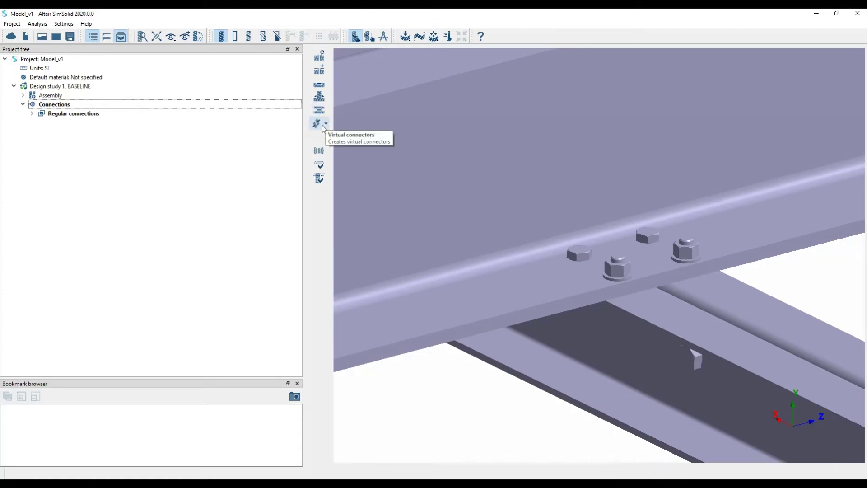
click(325, 126)
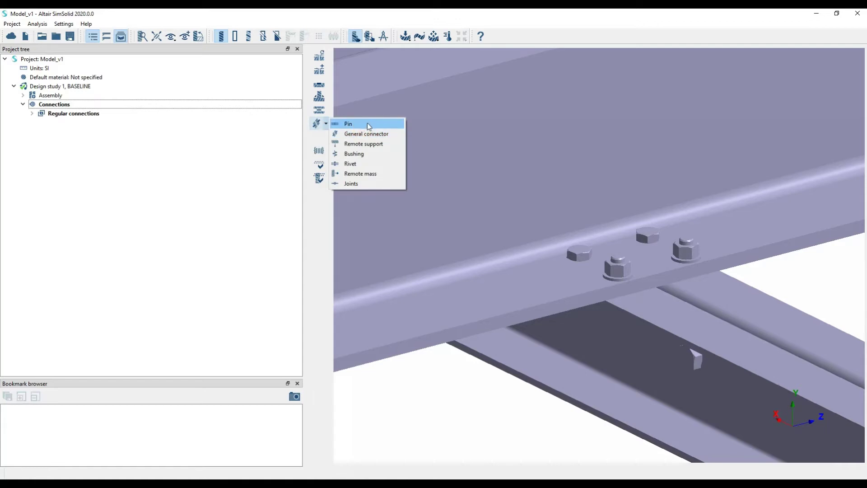
click(385, 159)
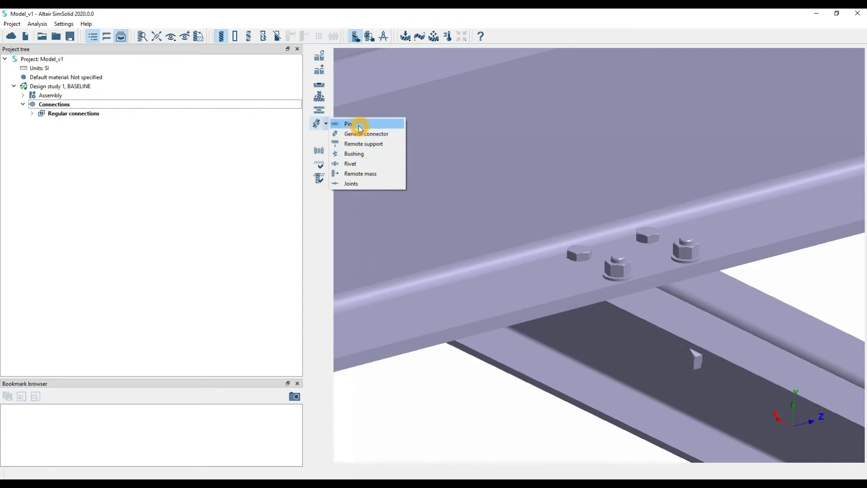
click(374, 147)
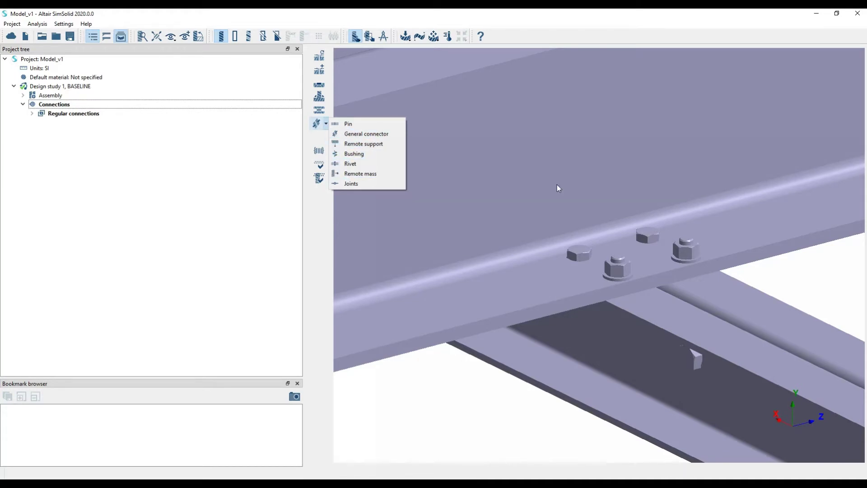
drag(442, 381, 500, 253)
scroll(549, 182, down, 7)
right_drag(595, 178, 643, 245)
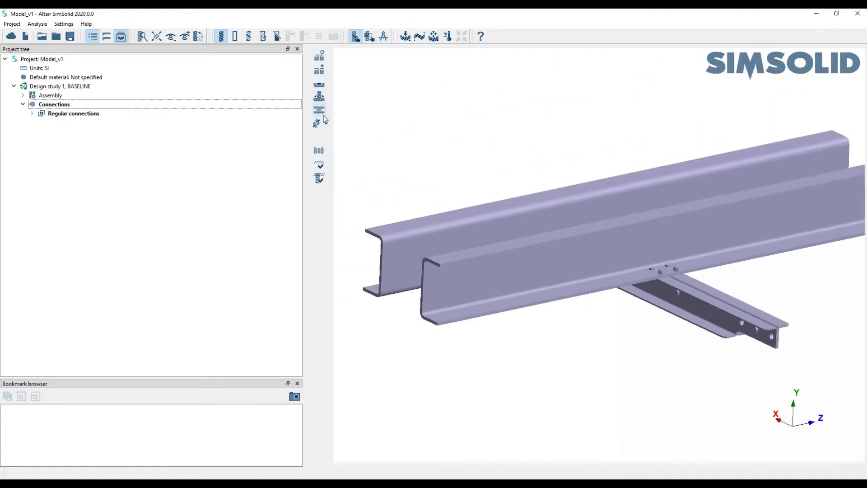
Bring up the list of virtual connector types again and close it without choosing one
click(326, 123)
click(379, 148)
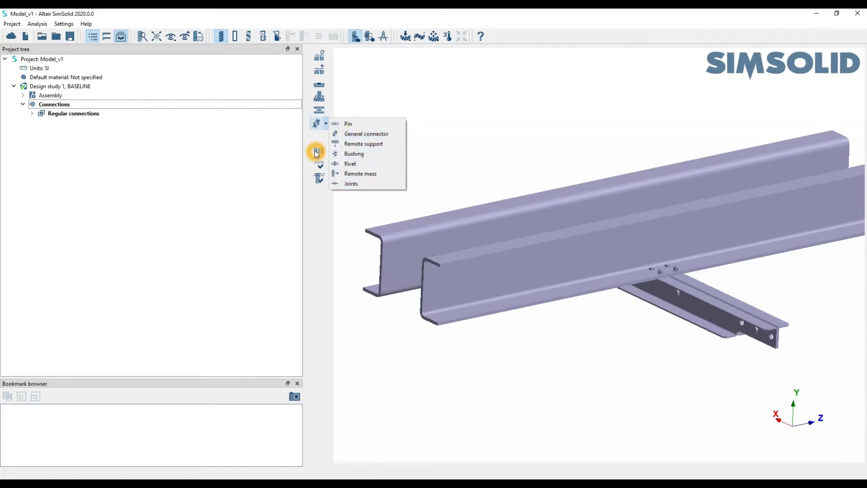
click(524, 116)
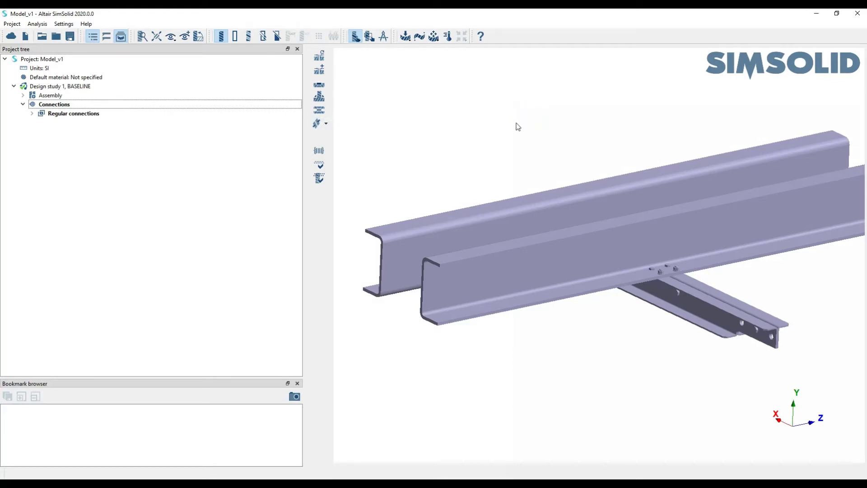
click(354, 168)
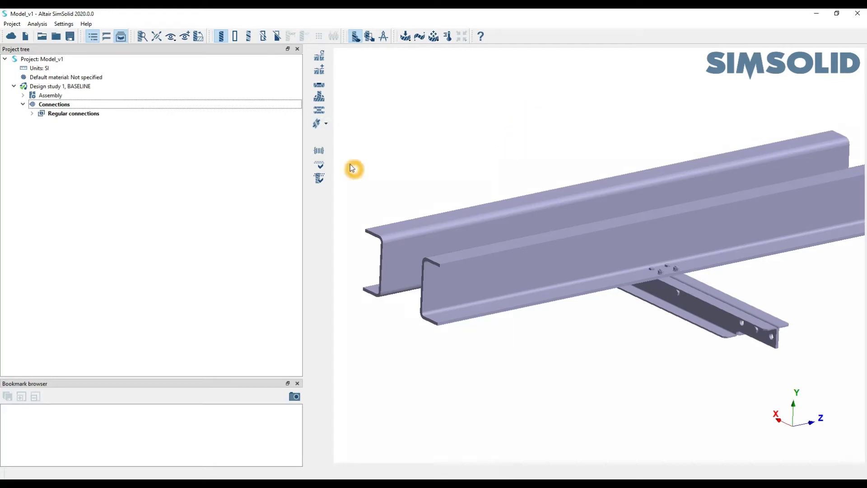
Check the assembly for disconnected groups of parts and dismiss the report
click(319, 155)
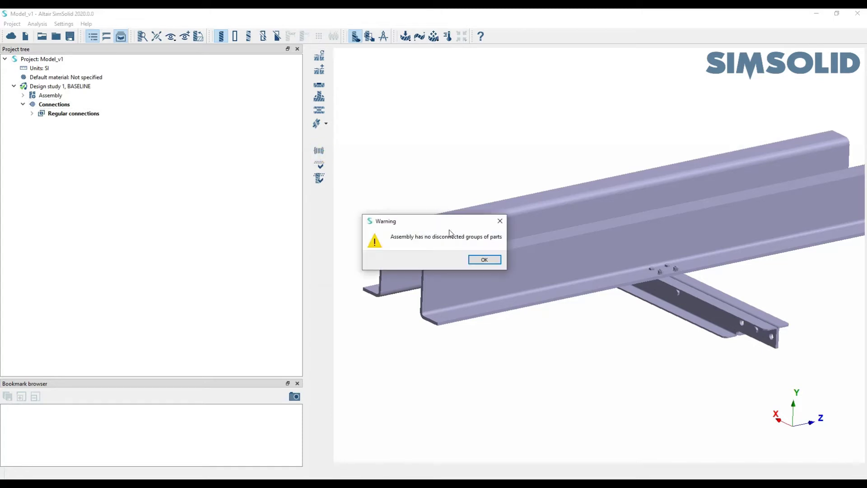
click(424, 245)
click(485, 261)
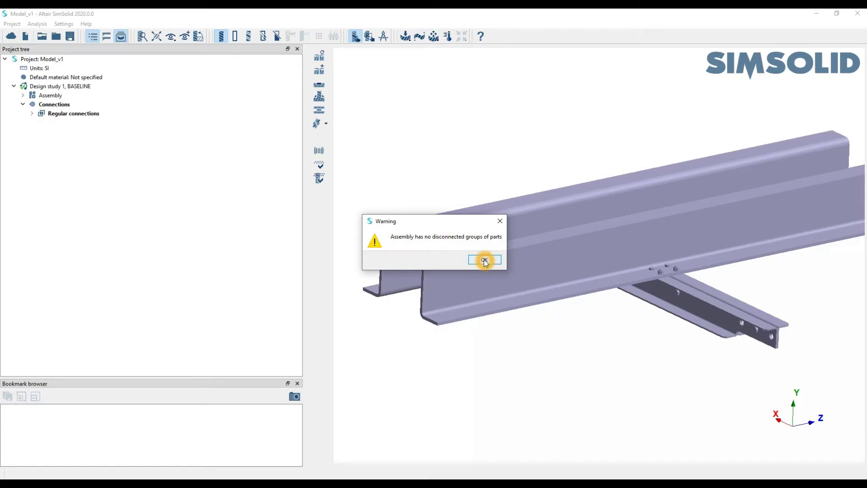
click(485, 261)
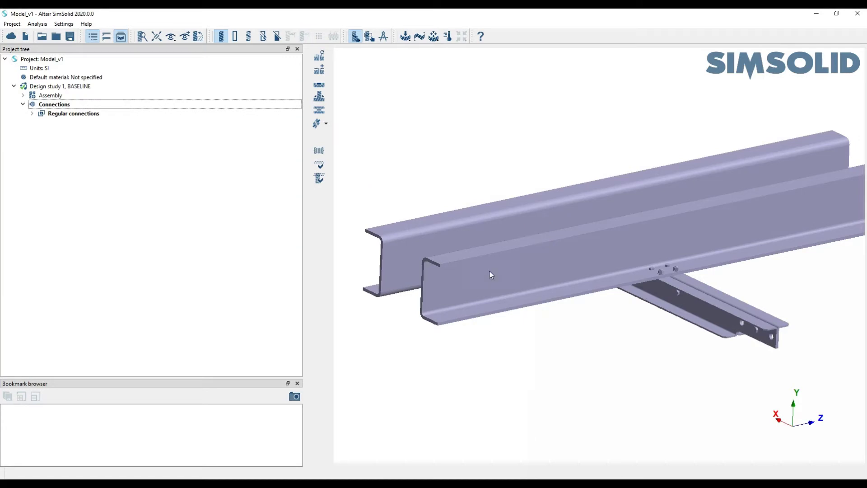
Open the review of regular connections and inspect the parts joined by individual connections, including Connection 13
click(320, 166)
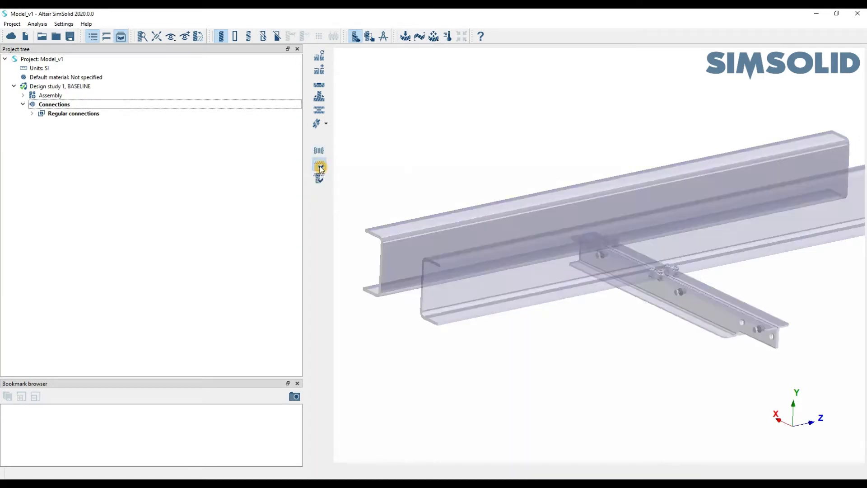
drag(737, 309, 860, 368)
drag(484, 182, 171, 64)
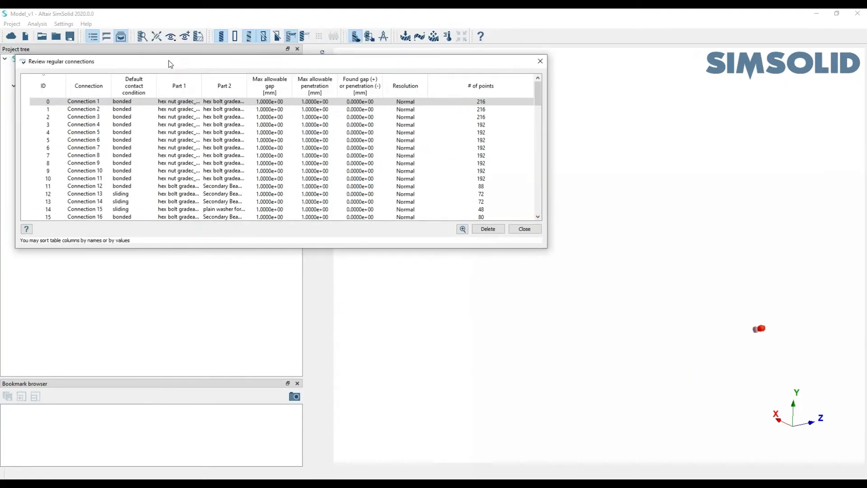
click(73, 124)
click(86, 163)
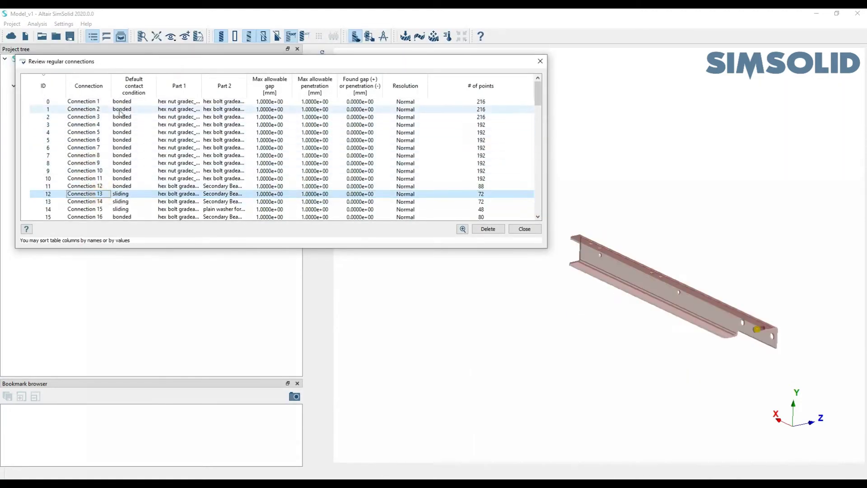
Highlight Connection 2 through Connection 13 together in the regular connections review, and close the review
drag(122, 109, 122, 125)
shift+click(137, 193)
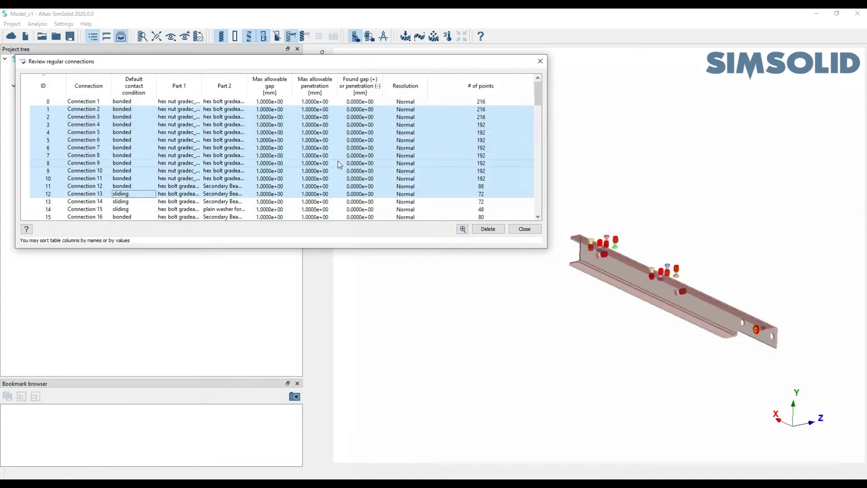
click(540, 61)
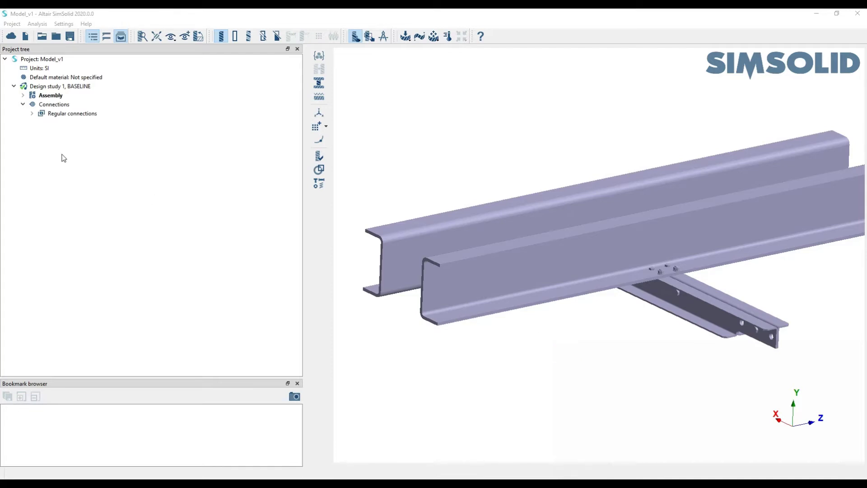
click(394, 64)
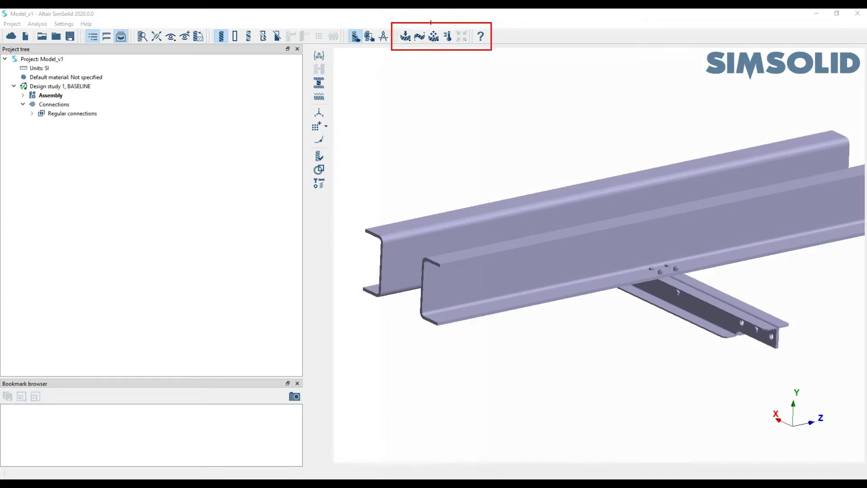
click(427, 41)
click(419, 38)
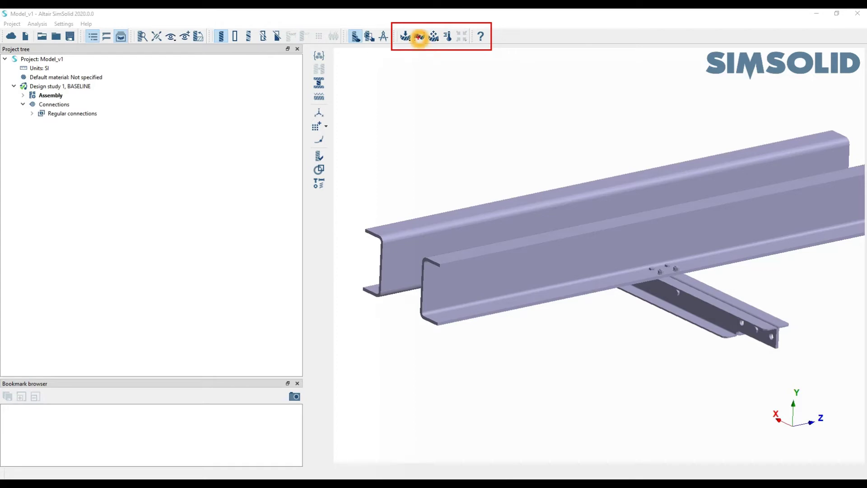
click(482, 44)
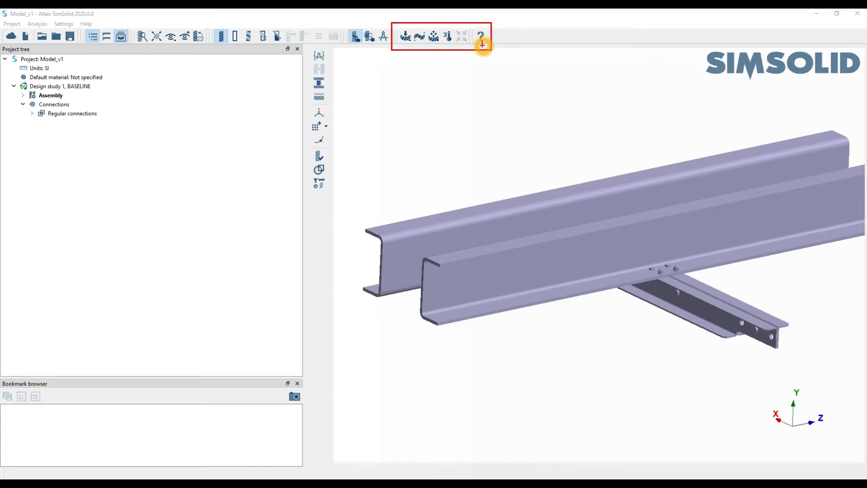
click(475, 74)
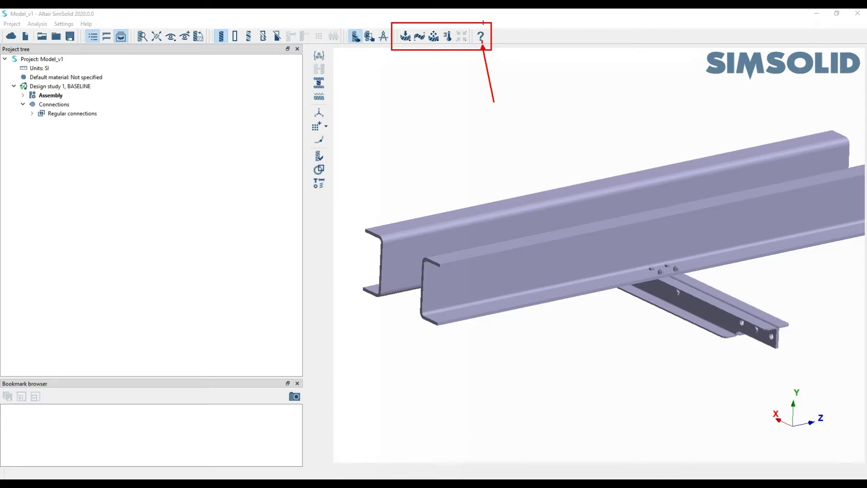
click(408, 40)
click(407, 47)
drag(404, 42, 405, 103)
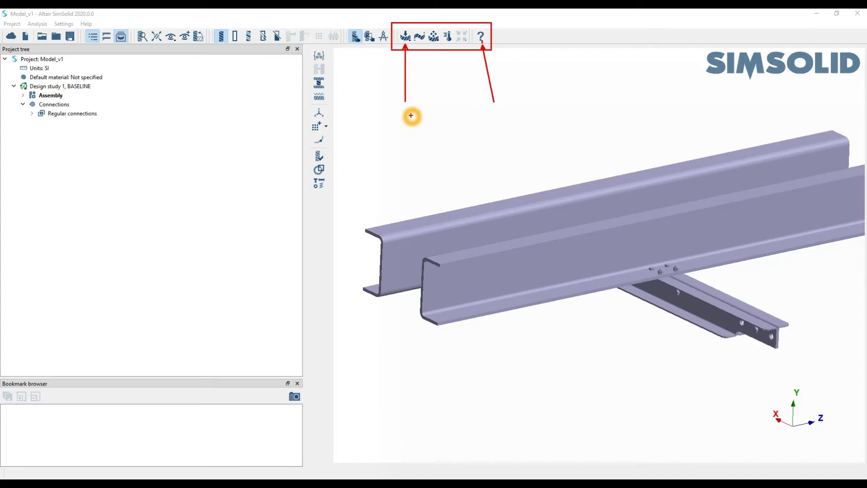
drag(420, 43, 420, 103)
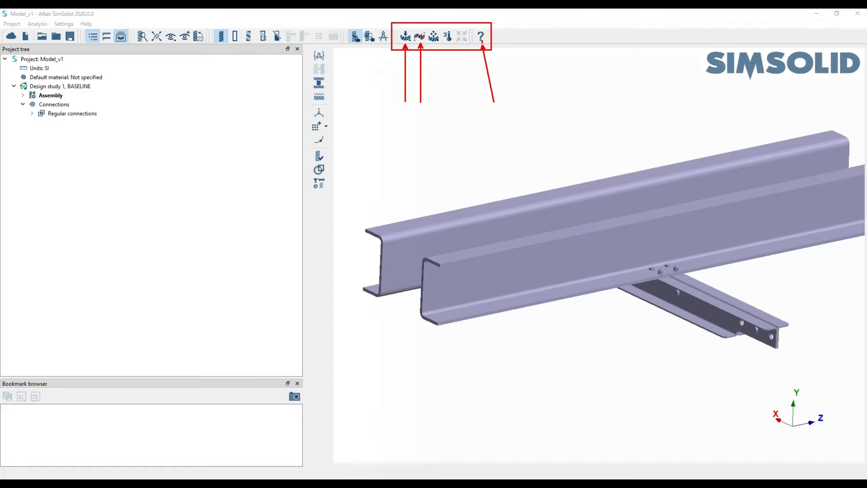
click(421, 43)
click(435, 43)
Look over the dynamic analysis types (Transient, Frequency response, Random response) and the thermal analysis tool
click(435, 38)
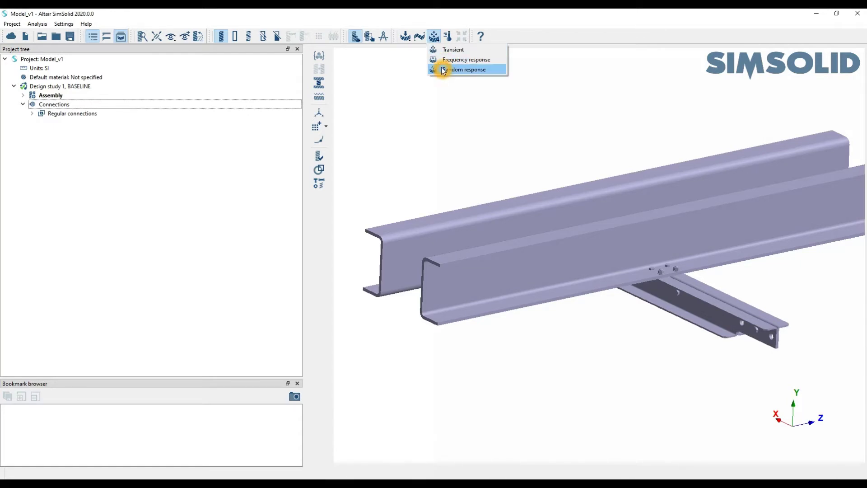
click(437, 94)
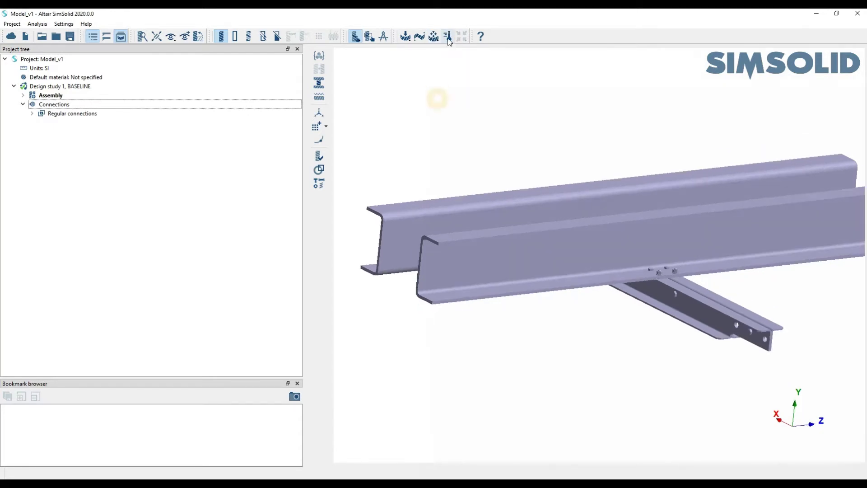
click(449, 37)
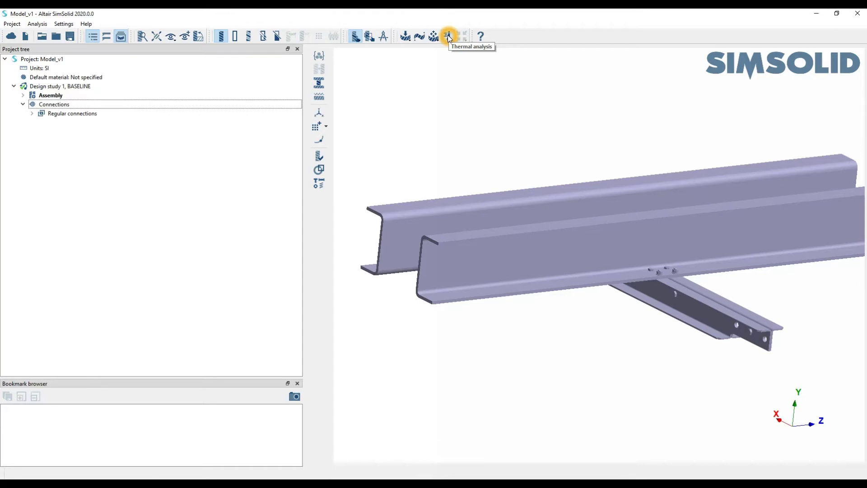
Create a structural linear analysis in Design study 1 and select it
click(406, 43)
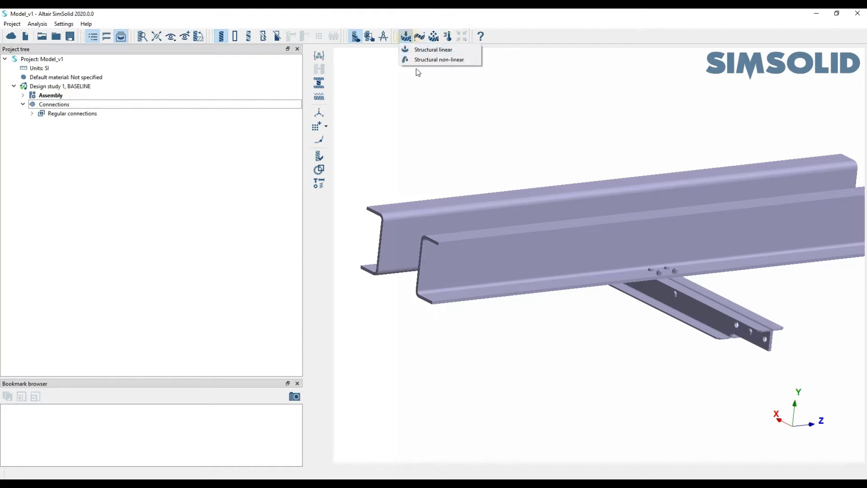
click(436, 56)
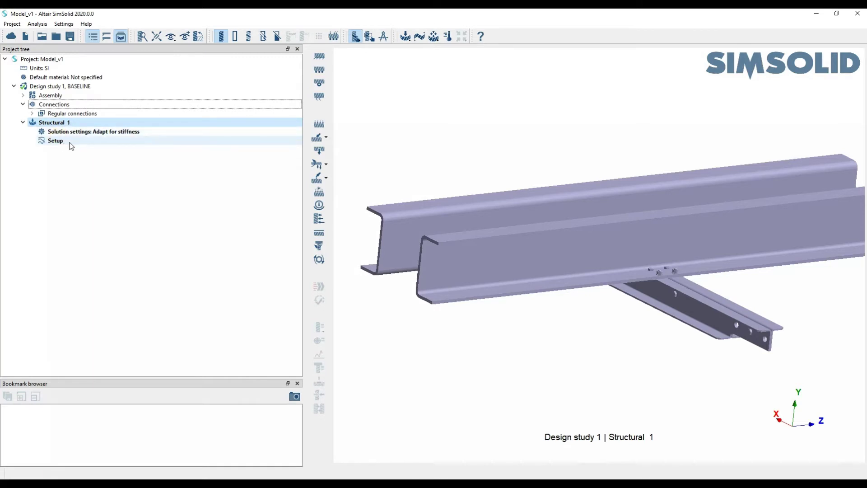
click(57, 123)
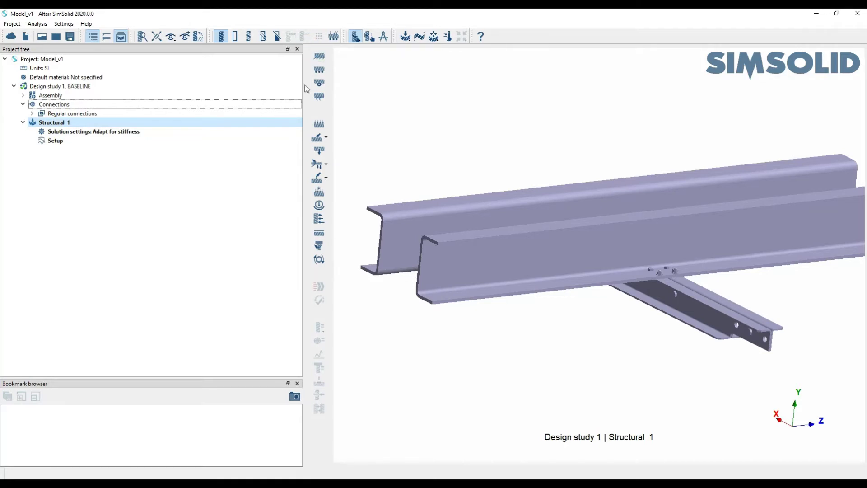
click(311, 59)
click(330, 120)
click(334, 57)
click(335, 57)
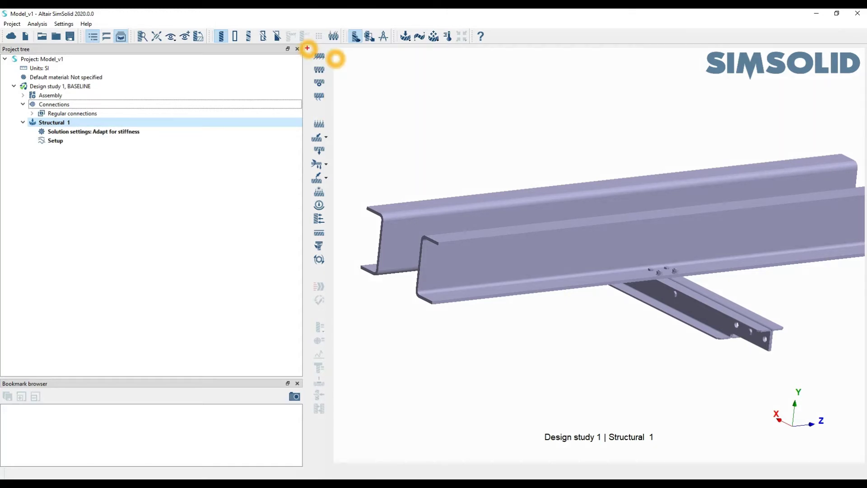
mouse_move(307, 47)
mouse_down()
mouse_move(332, 89)
mouse_move(333, 111)
mouse_up()
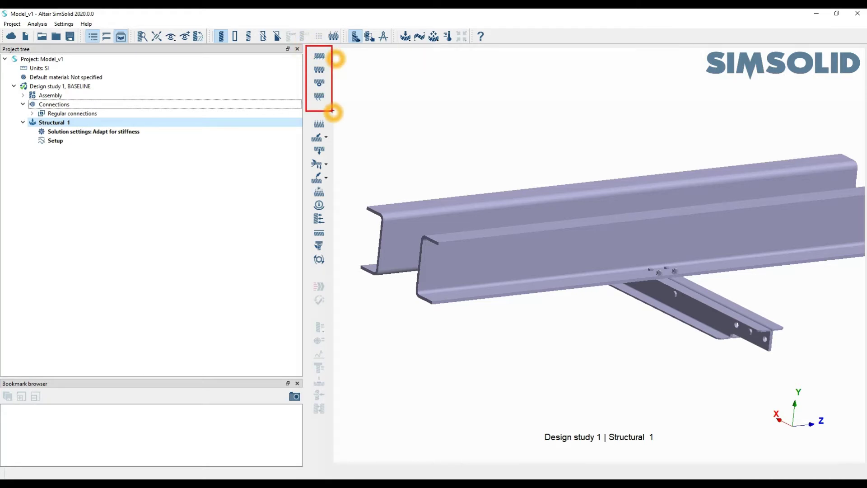
key(Escape)
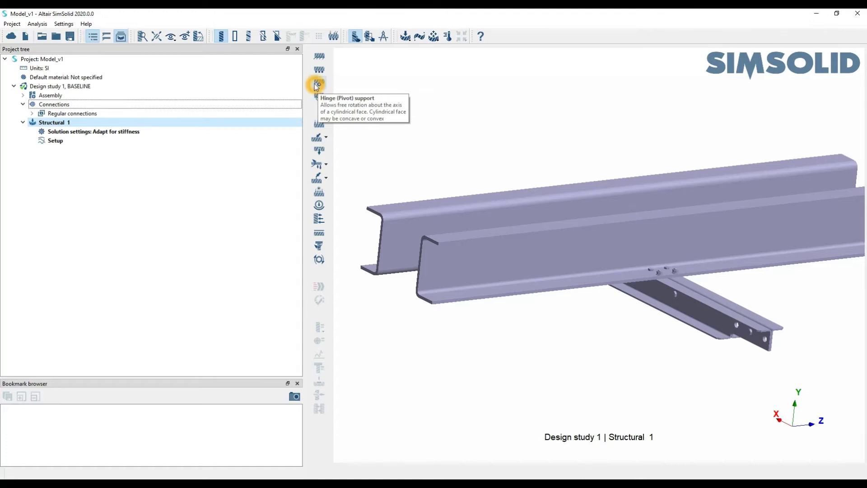
Start an Immovable support applied to faces and pick the near end faces of both main beams
click(324, 60)
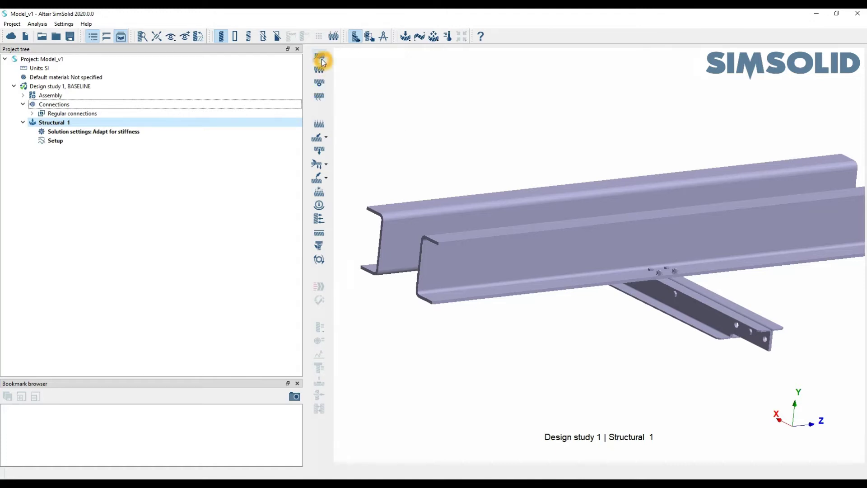
right_drag(626, 204, 733, 176)
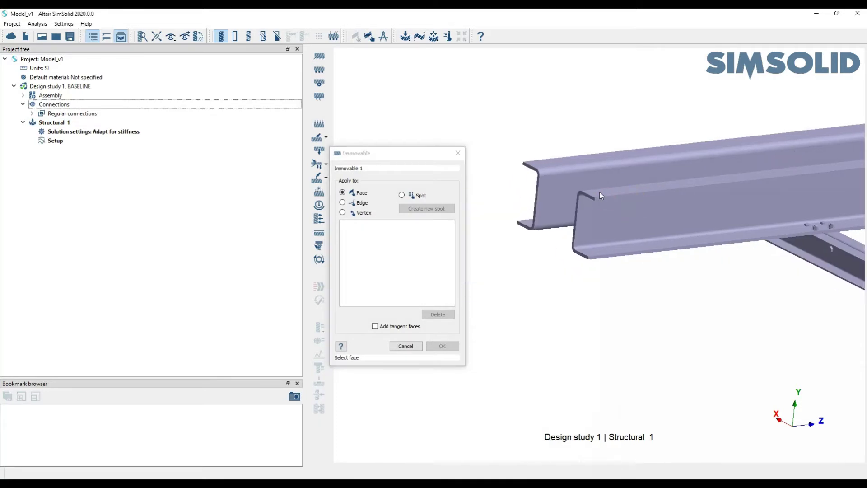
scroll(555, 218, up, 3)
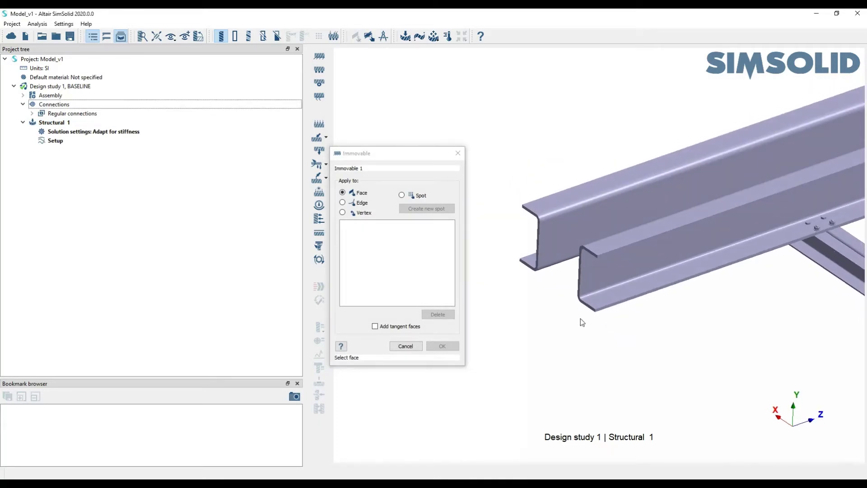
scroll(583, 249, up, 1)
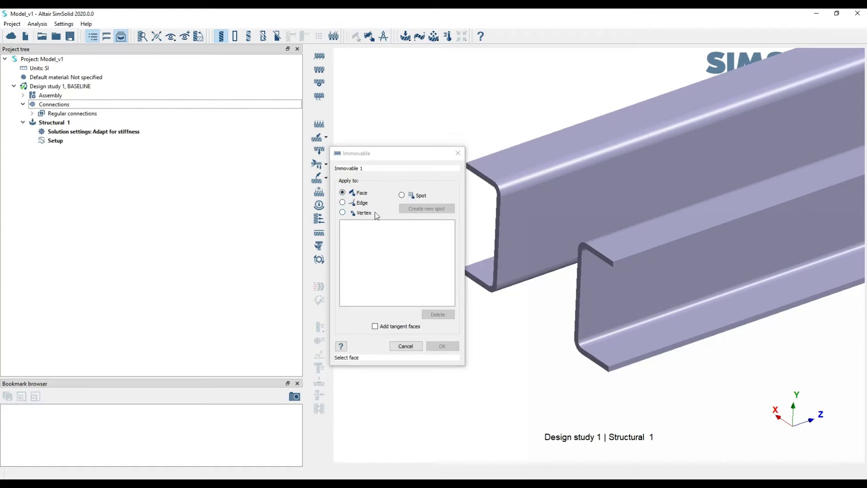
click(592, 251)
click(486, 183)
Add the opposite end faces of both main beams to the Immovable support
scroll(582, 172, down, 5)
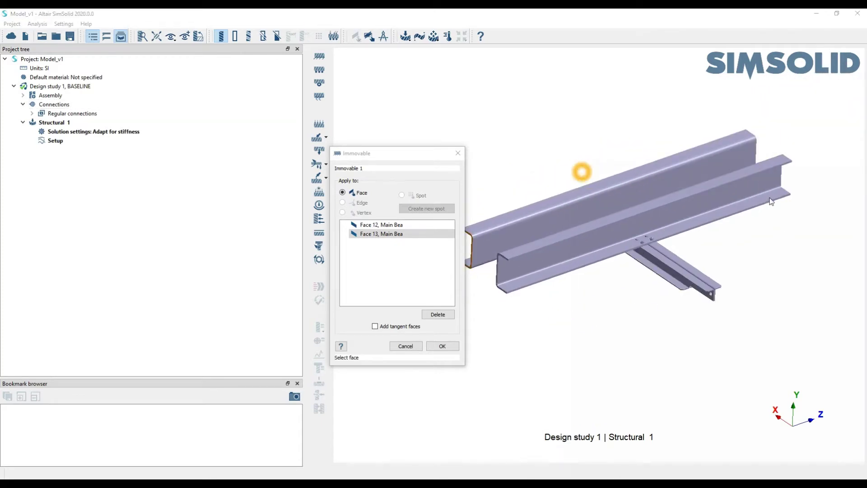
drag(771, 201, 625, 239)
scroll(625, 239, up, 5)
click(563, 274)
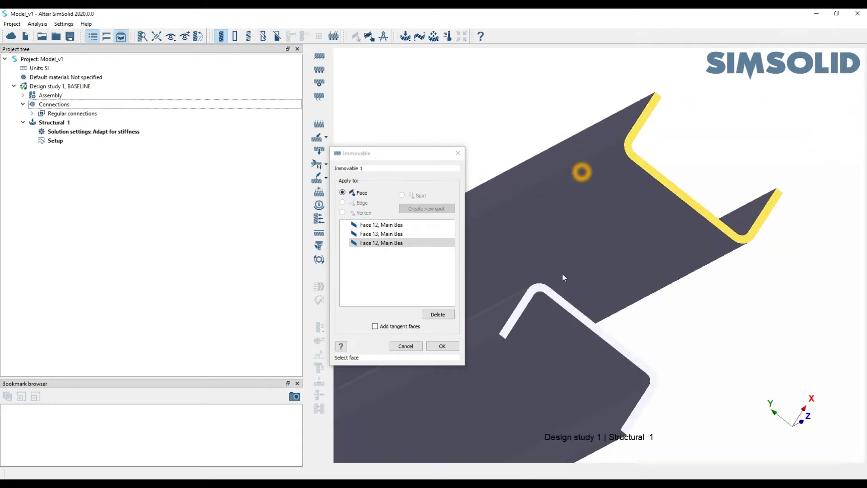
click(544, 286)
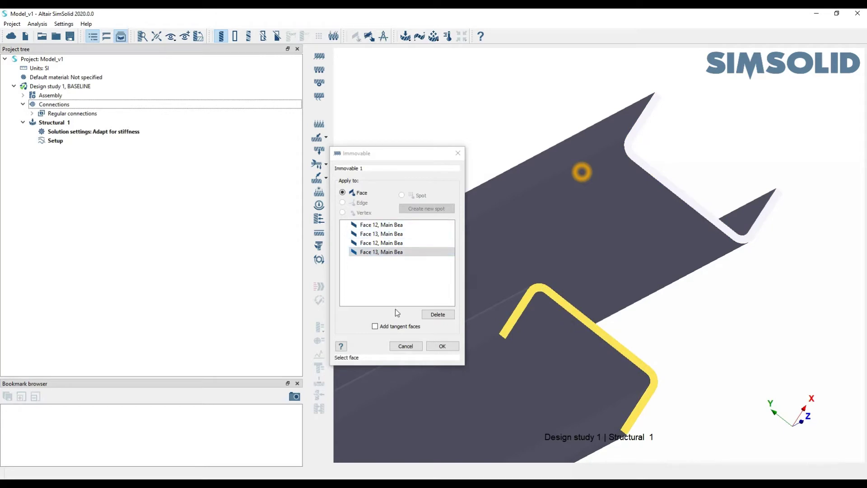
Remove the mistakenly added beam web face from the Immovable support and confirm the support on the four beam end faces
scroll(794, 177, down, 3)
drag(793, 178, 676, 235)
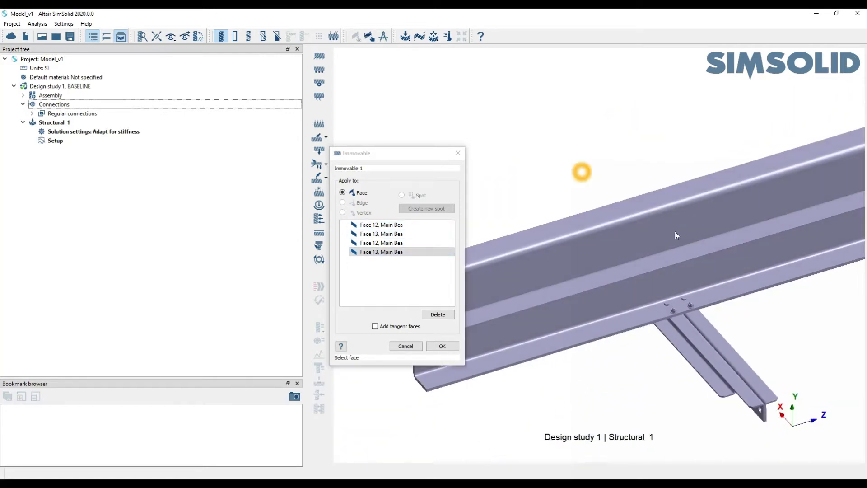
click(626, 246)
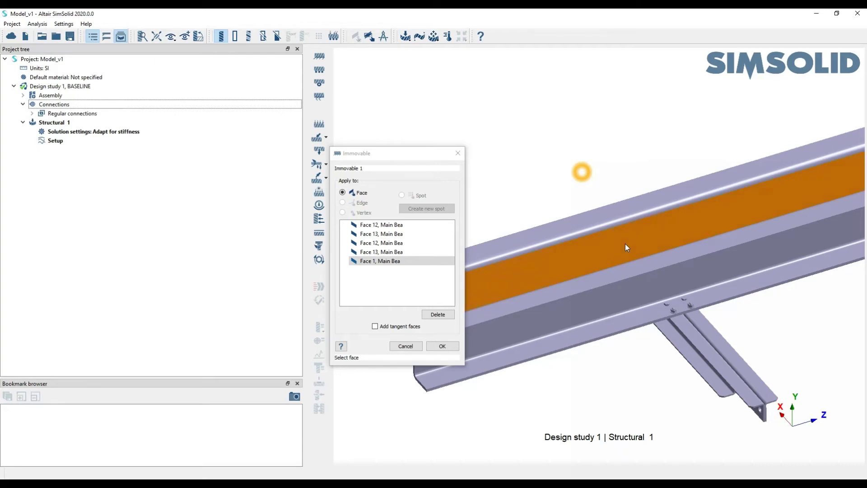
click(437, 316)
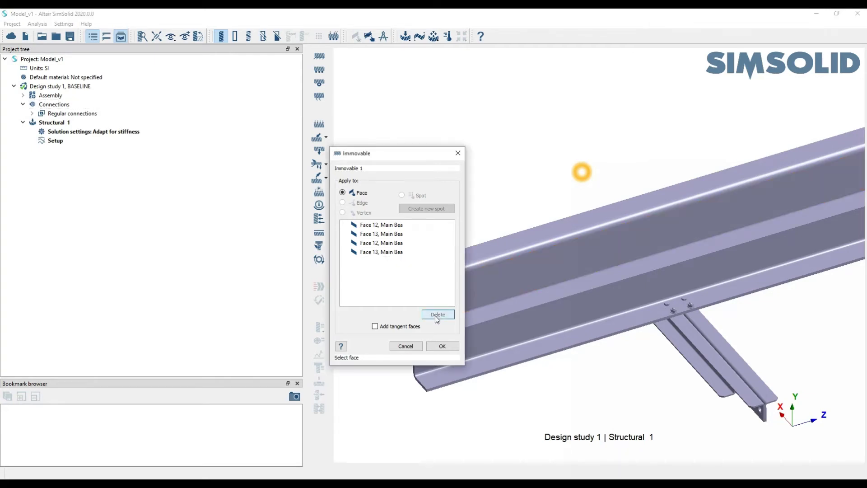
click(442, 346)
Examine the Immovable support markers at both ends of the two main beams
drag(452, 343, 447, 220)
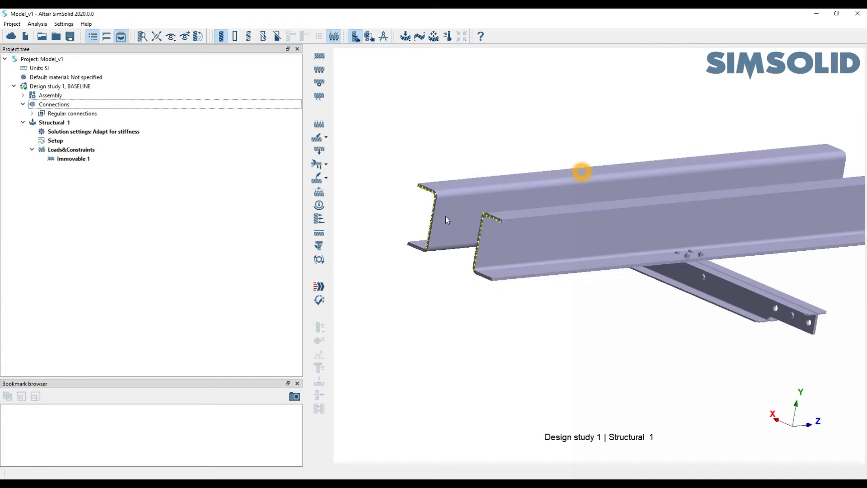
scroll(497, 224, up, 3)
scroll(519, 224, down, 5)
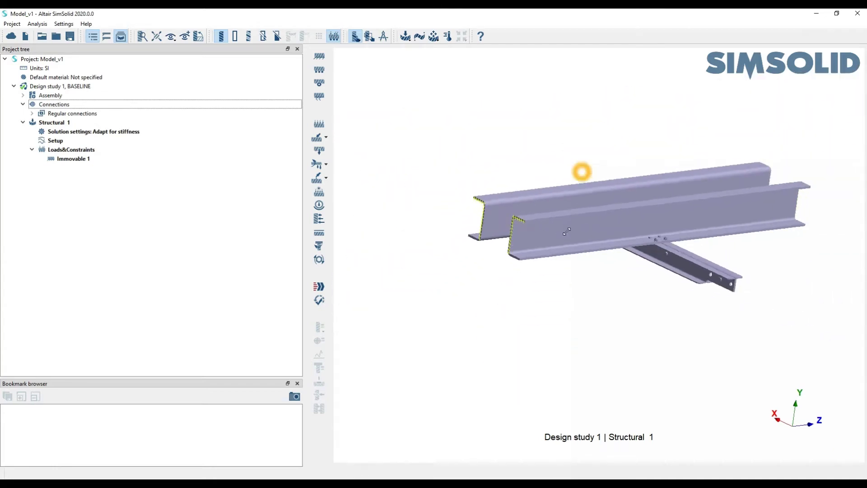
drag(567, 231, 733, 211)
scroll(773, 197, up, 3)
right_drag(772, 196, 737, 205)
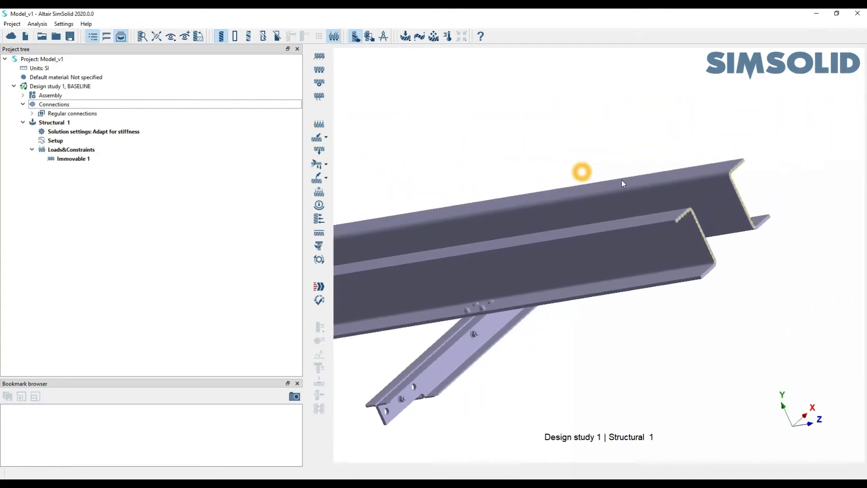
drag(662, 224, 584, 179)
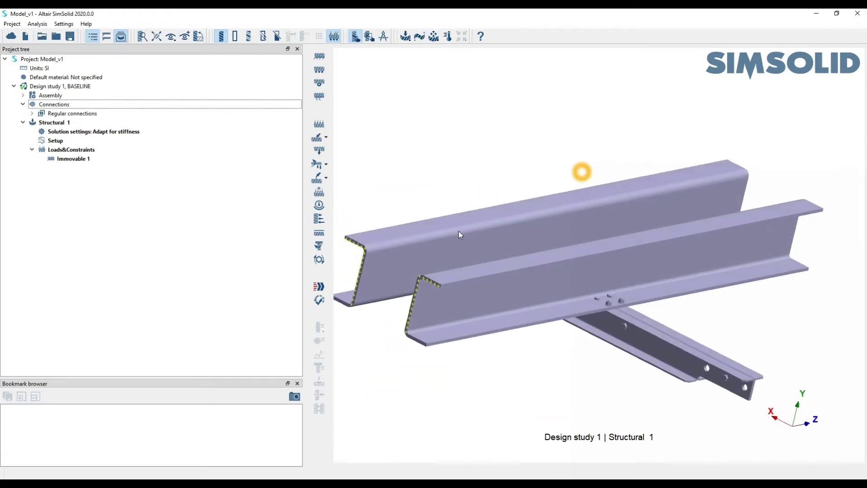
right_drag(461, 234, 542, 212)
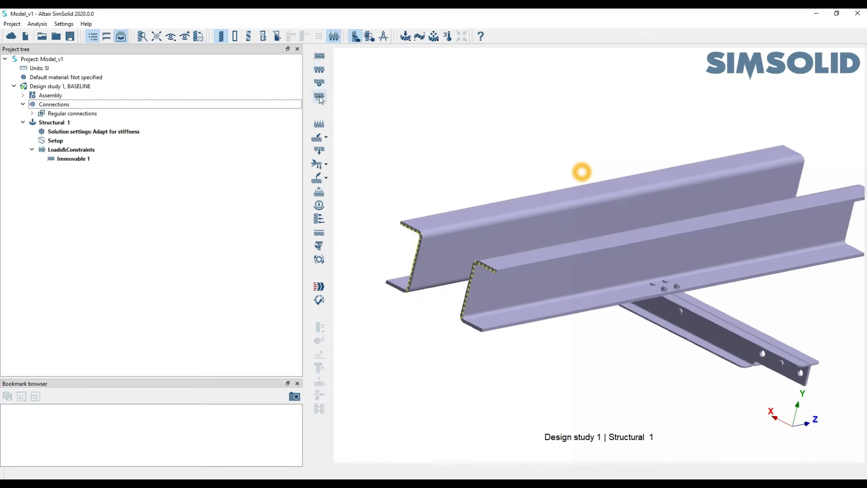
Start another Immovable support applied to a spot, and begin a new spot on the web face of the main beam
click(320, 97)
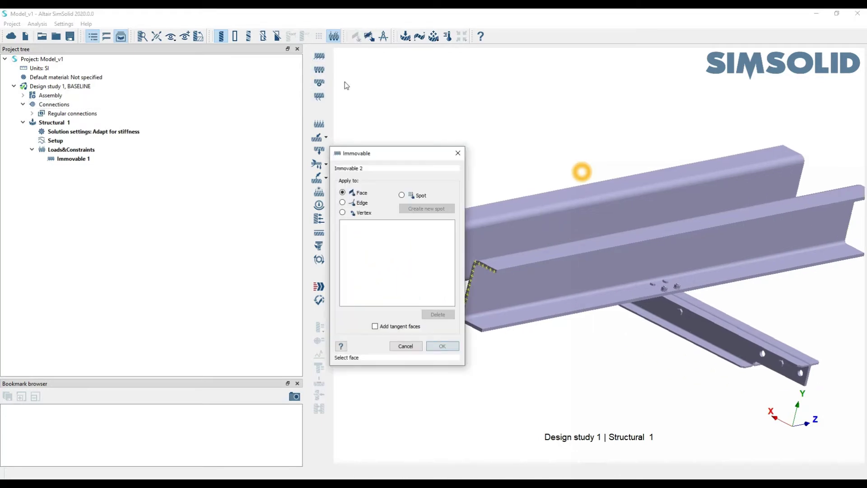
click(413, 196)
drag(685, 236, 651, 236)
right_drag(652, 235, 683, 217)
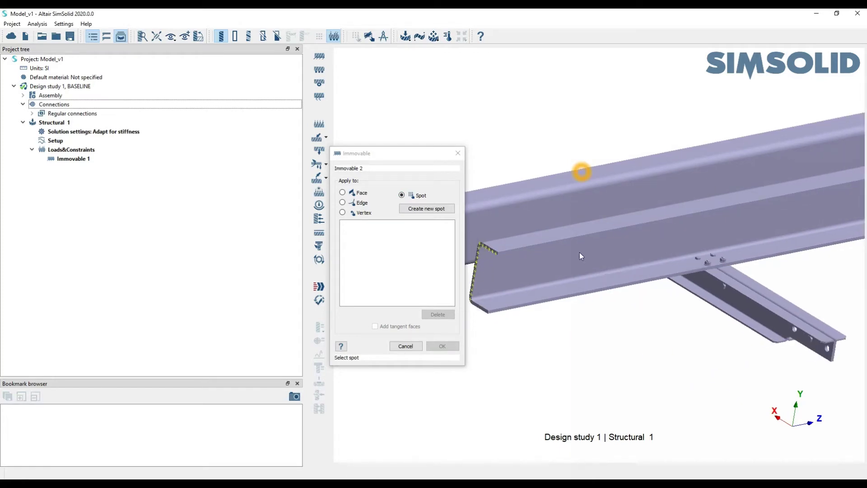
click(429, 209)
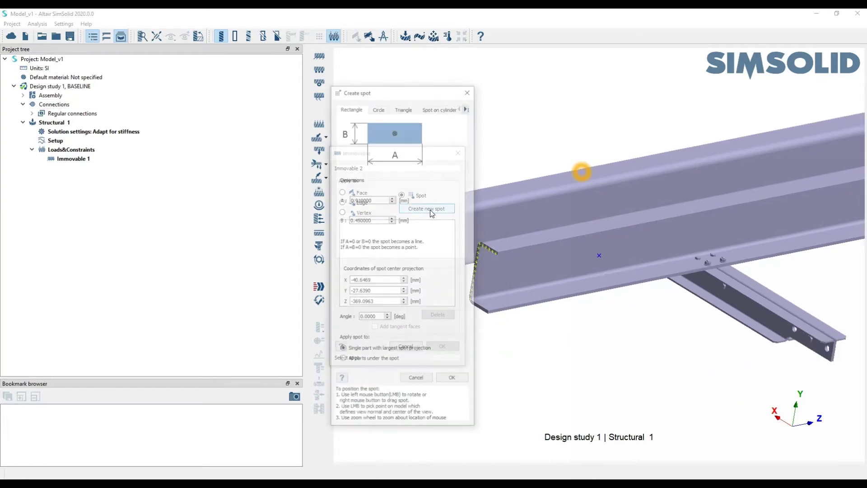
click(602, 248)
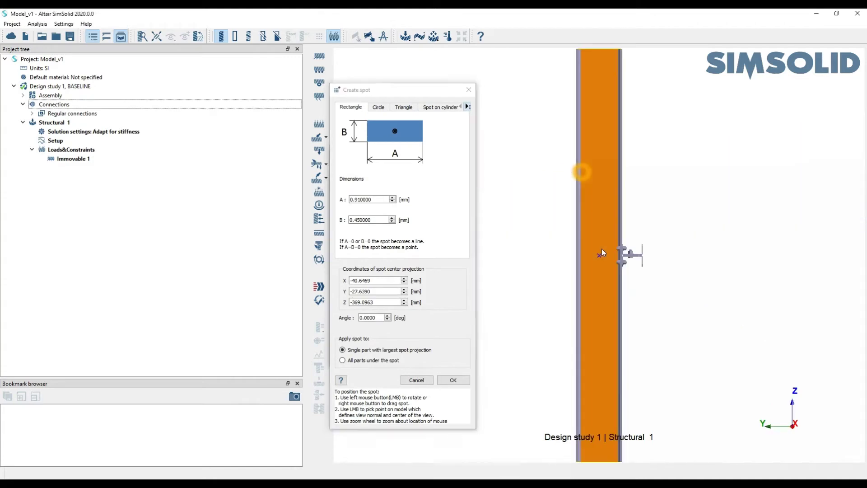
scroll(600, 244, up, 3)
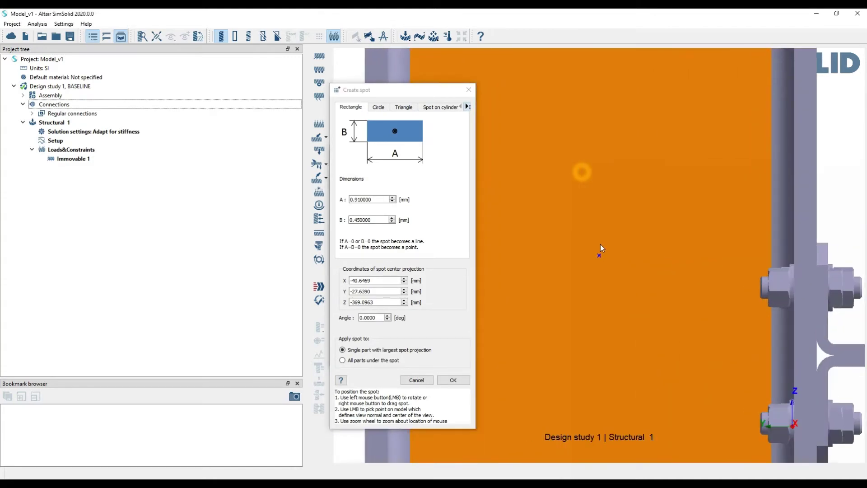
Look over the available spot definitions: Circle, Triangle, Spot on cylinder and Import
click(380, 108)
click(400, 108)
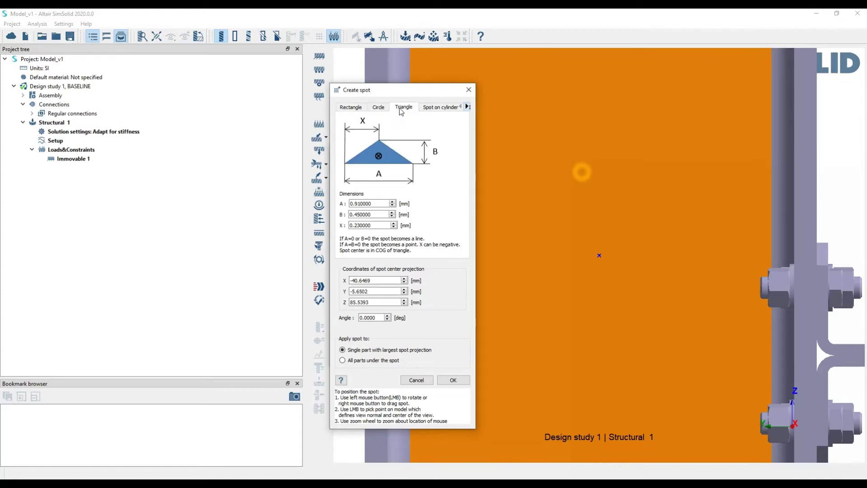
click(442, 109)
click(468, 106)
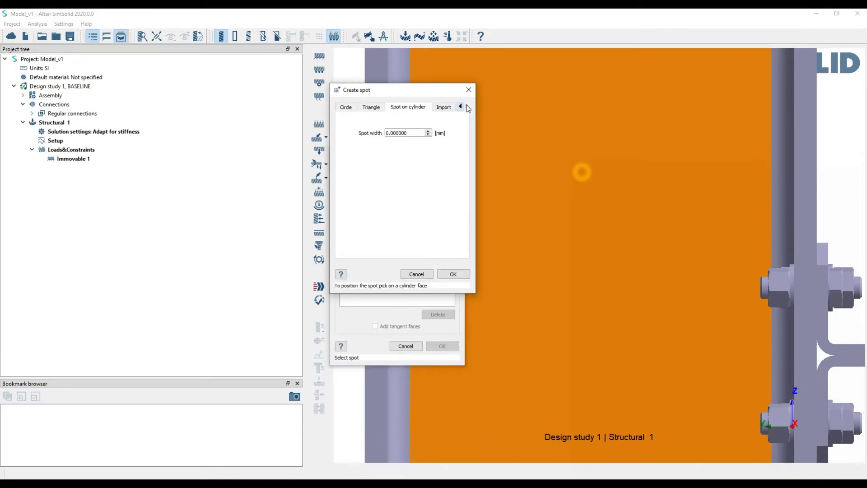
click(461, 108)
click(468, 107)
click(446, 107)
click(461, 108)
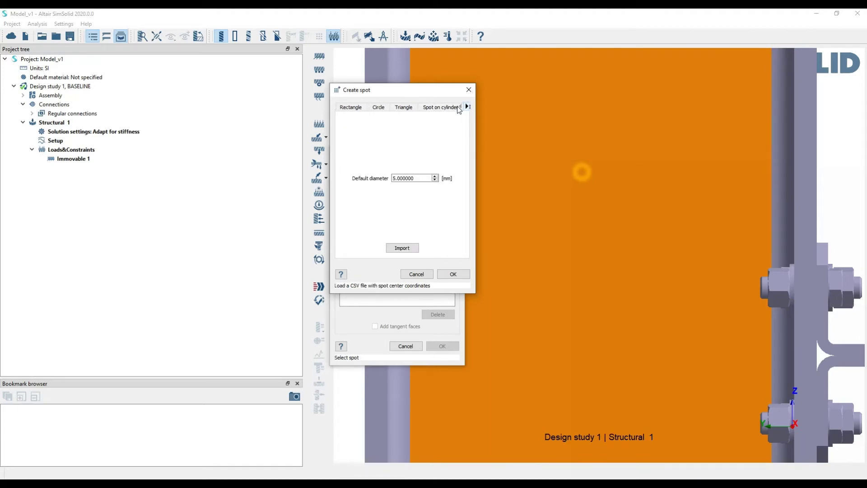
Choose a Rectangle spot and set its dimensions A and B to 5 mm each
click(349, 107)
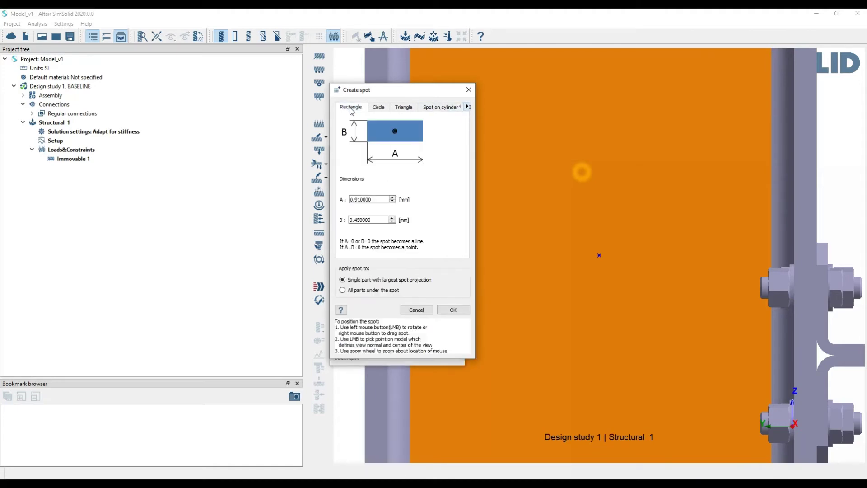
double_click(378, 200)
text(5)
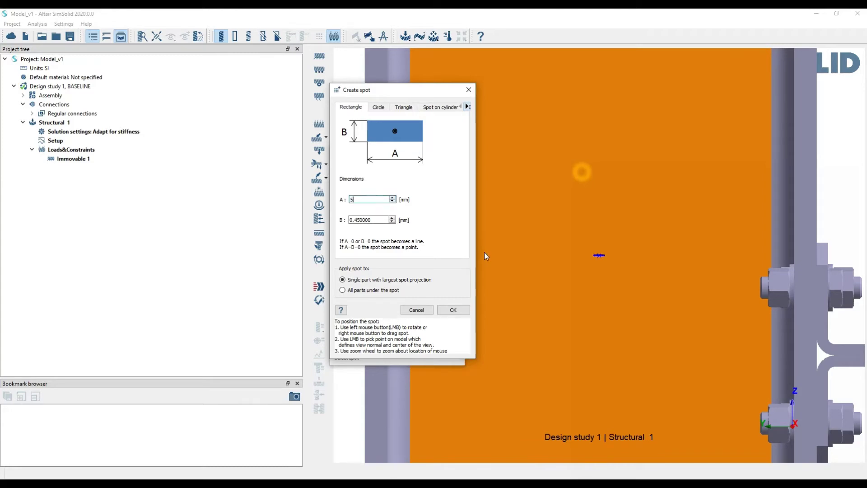
key(Tab)
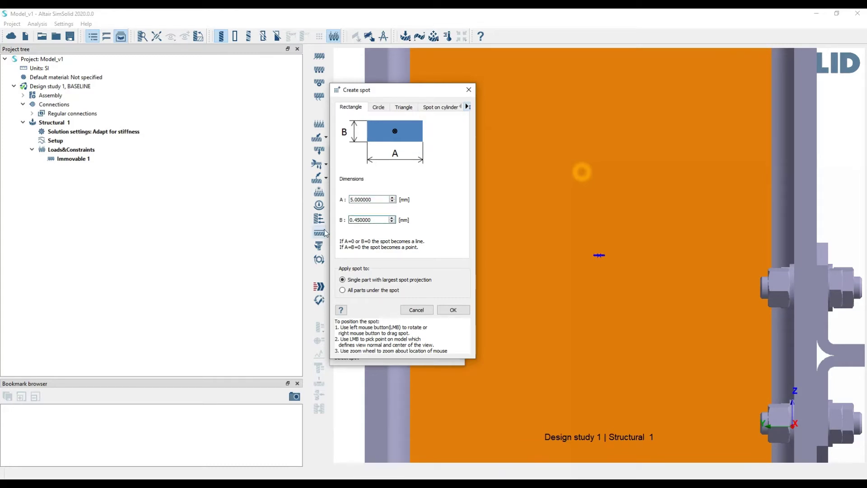
click(378, 221)
drag(373, 220, 344, 220)
text(5)
key(Return)
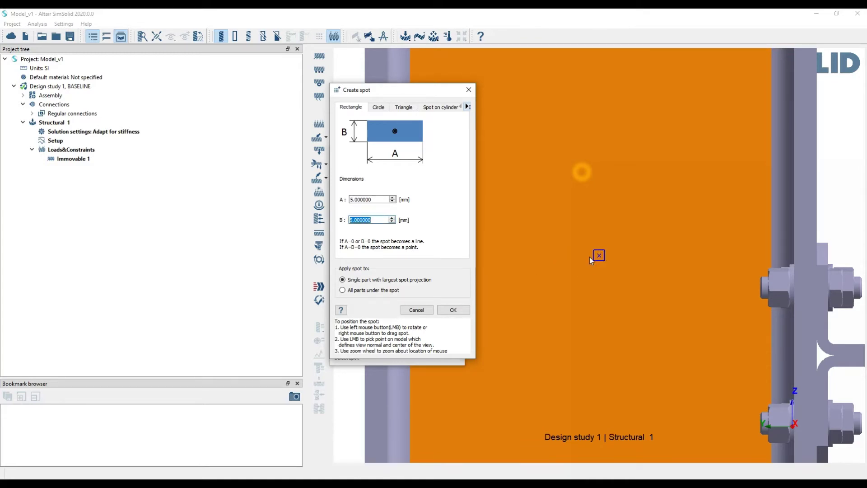
Enlarge the rectangular spot by setting dimensions A and B to 50 mm each
click(376, 200)
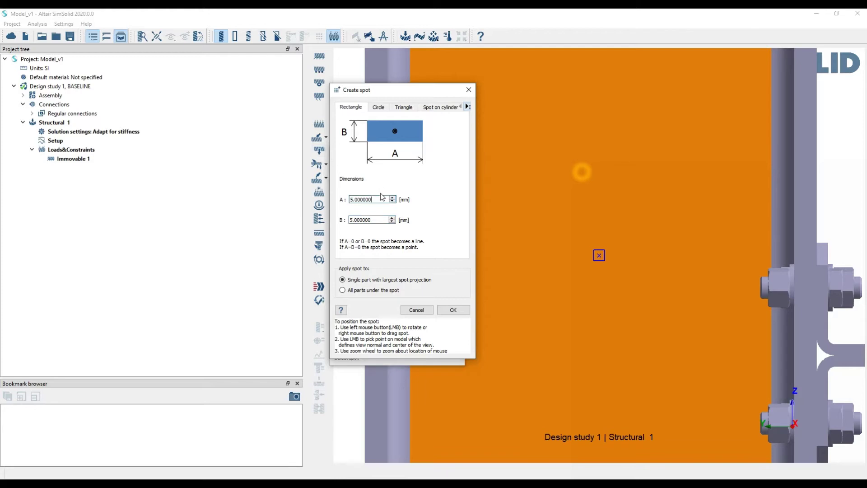
key(ctrl+a)
text(50)
key(Tab)
text(50)
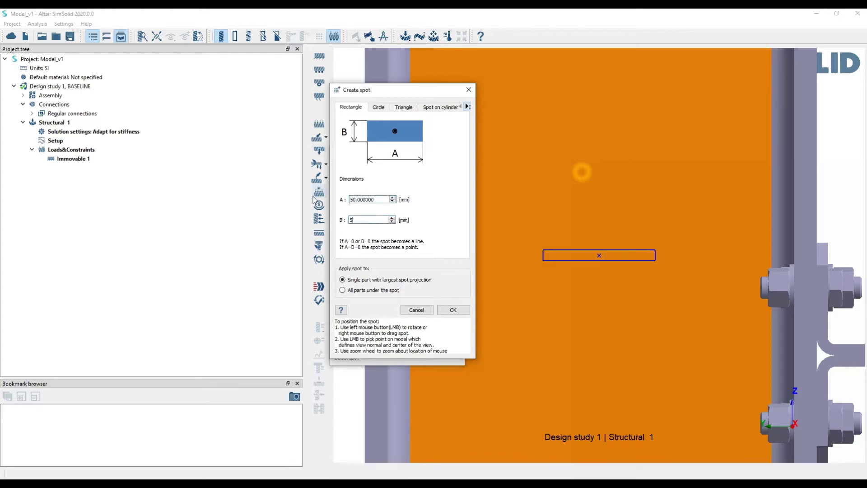
key(Return)
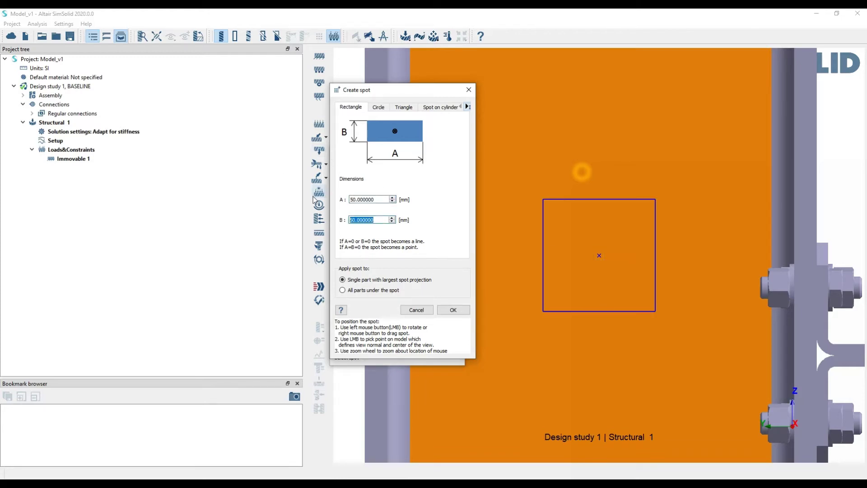
Create the spot on the main beam's web and confirm the Immovable support applied to it
click(457, 310)
click(388, 229)
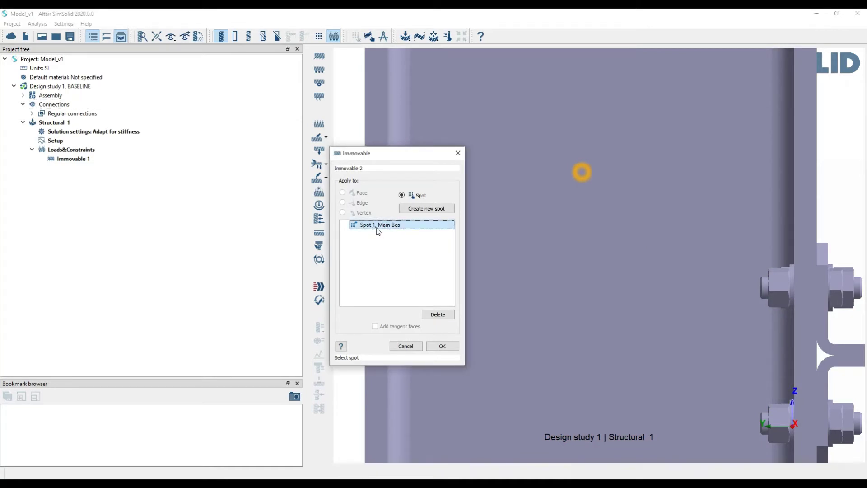
click(443, 341)
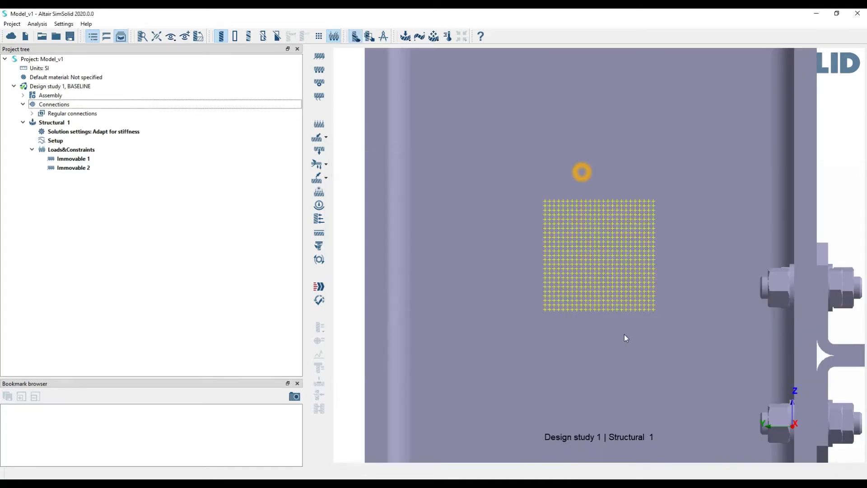
Find Spot 1 under its main beam in the assembly and examine its placement on the beam web
right_drag(610, 218, 573, 252)
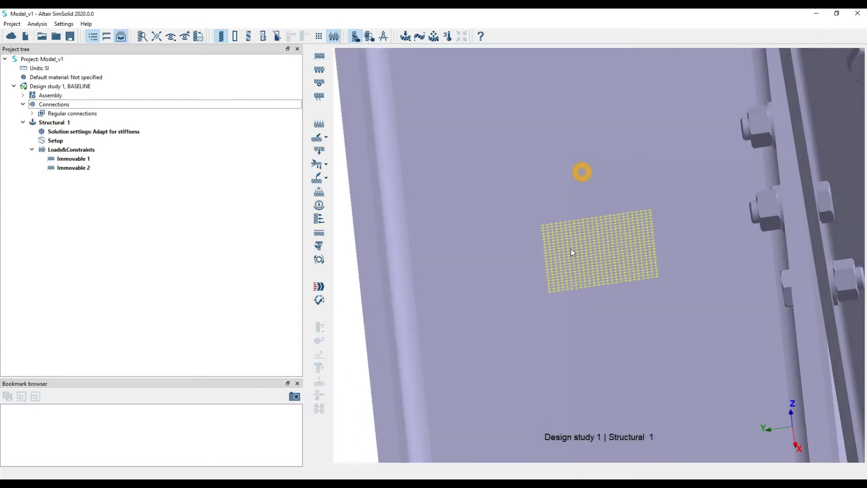
click(23, 96)
scroll(24, 99, down, 5)
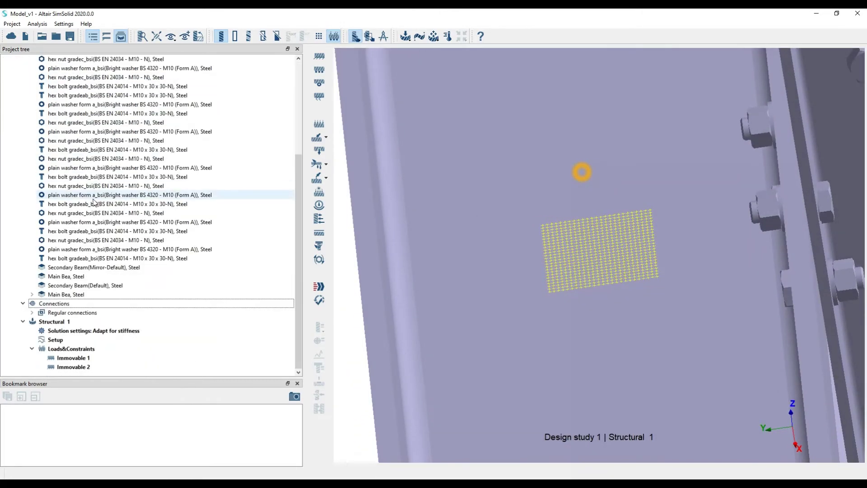
click(32, 294)
click(70, 304)
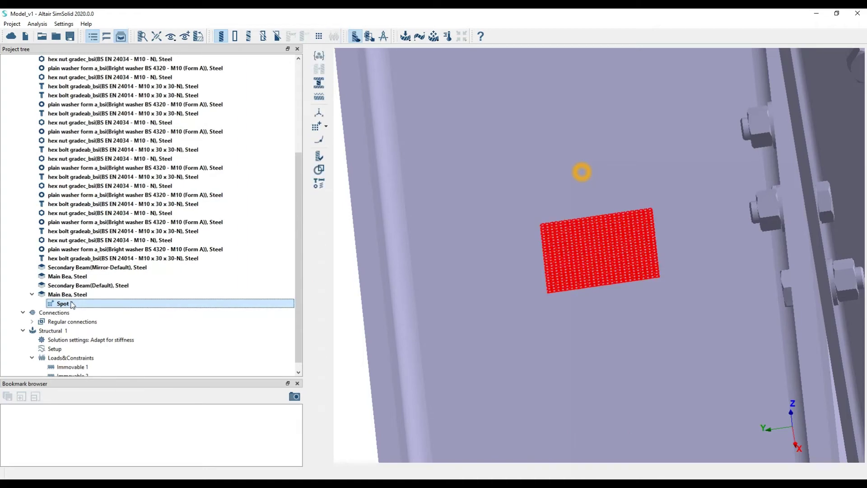
scroll(606, 221, down, 10)
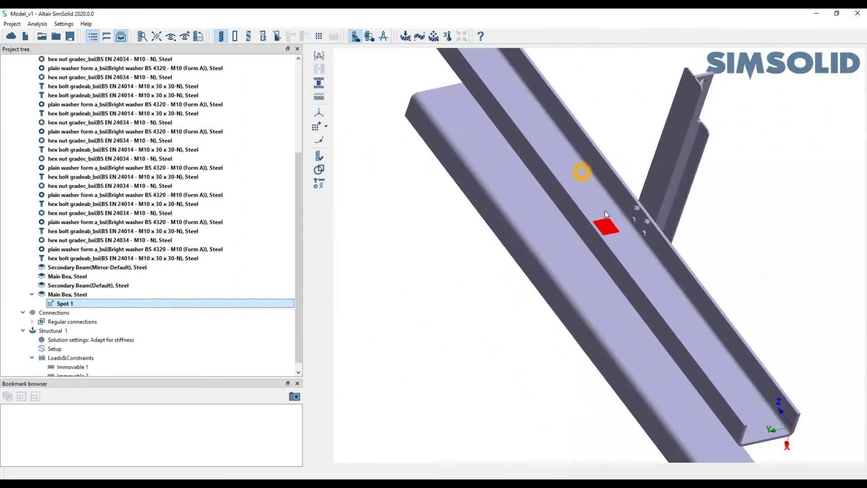
right_drag(519, 231, 512, 207)
scroll(512, 208, up, 10)
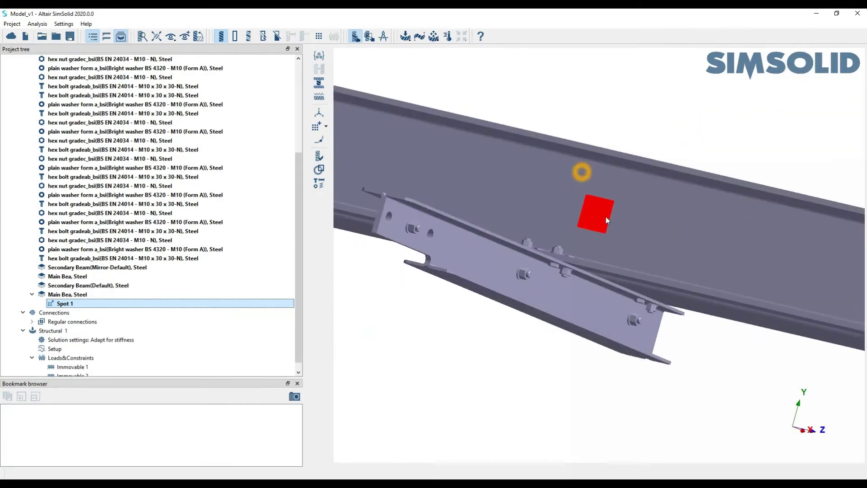
scroll(582, 209, up, 3)
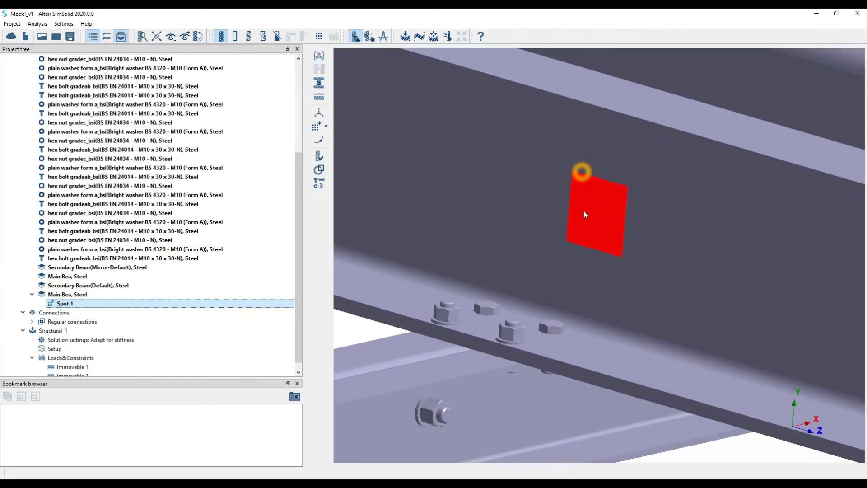
scroll(588, 204, up, 2)
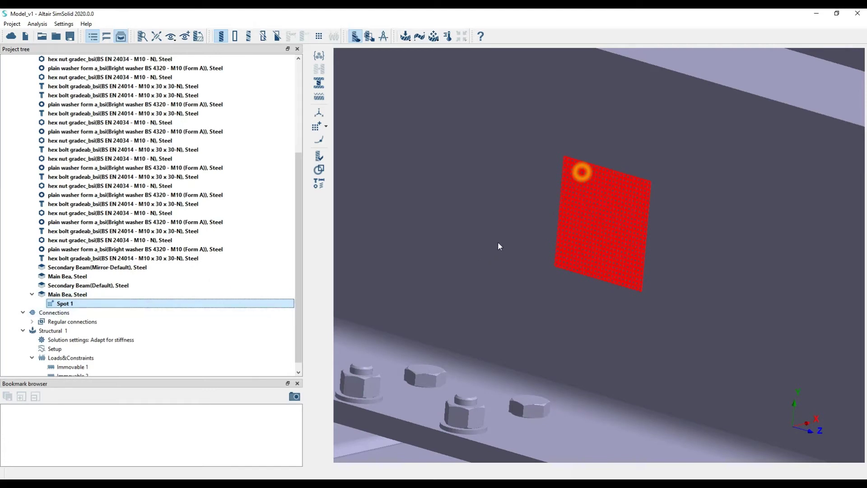
Delete Spot 1 from the main beam together with its associated Immovable support, and select the remaining Immovable 1
right_click(83, 304)
click(118, 313)
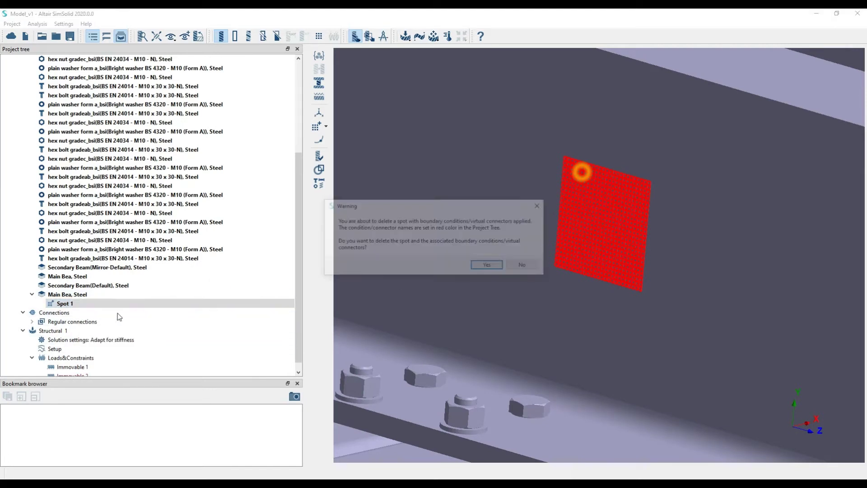
click(488, 266)
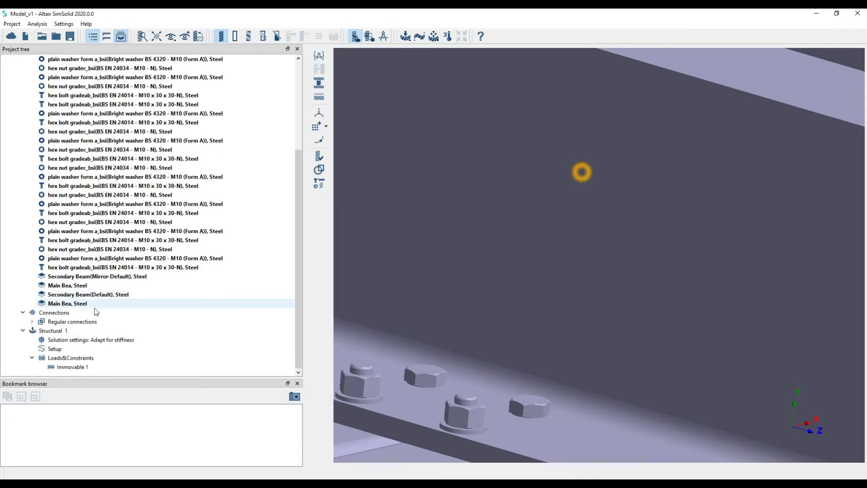
click(72, 367)
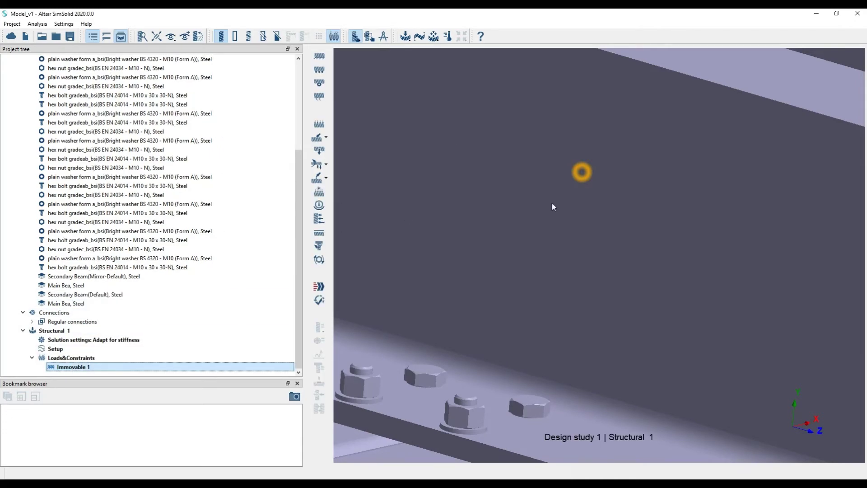
Examine the supported main beams and the bolted joint with the secondary beams in the assembly
drag(552, 201, 589, 195)
scroll(590, 196, down, 10)
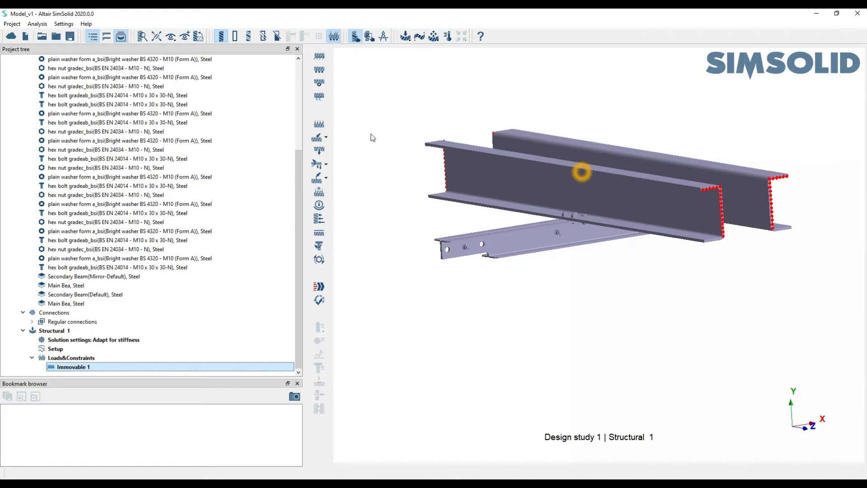
right_drag(601, 197, 600, 220)
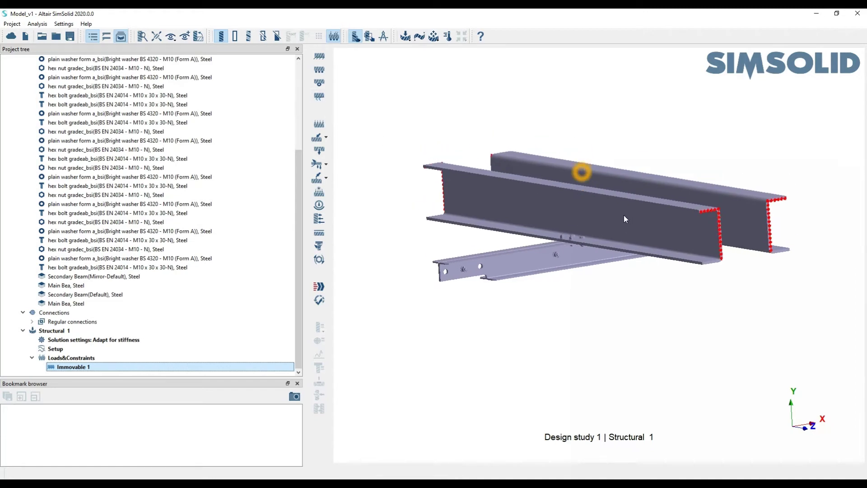
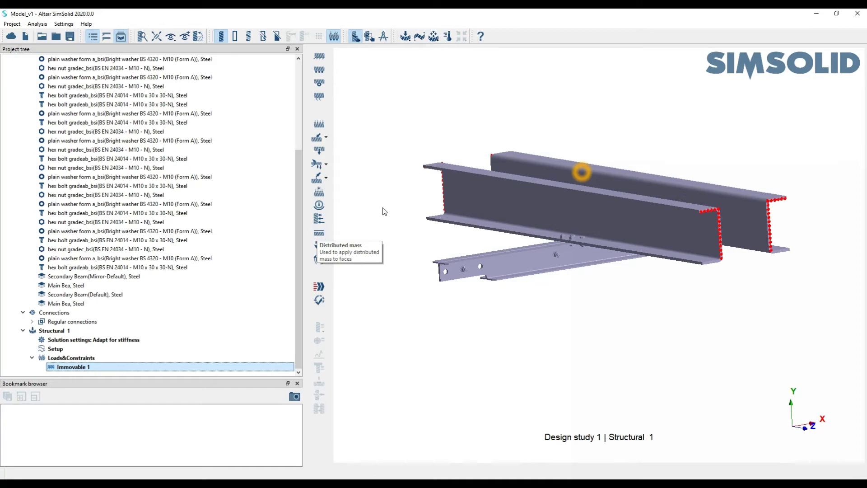
right_drag(426, 225, 450, 214)
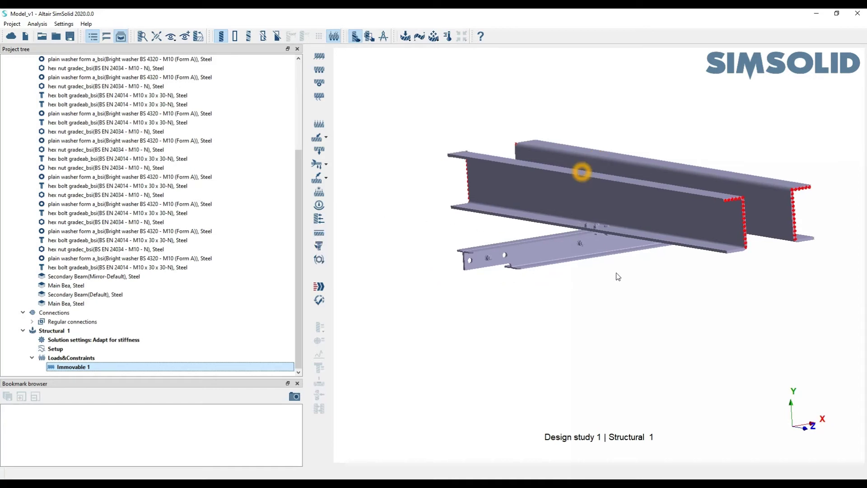
drag(580, 227, 589, 248)
scroll(590, 248, up, 4)
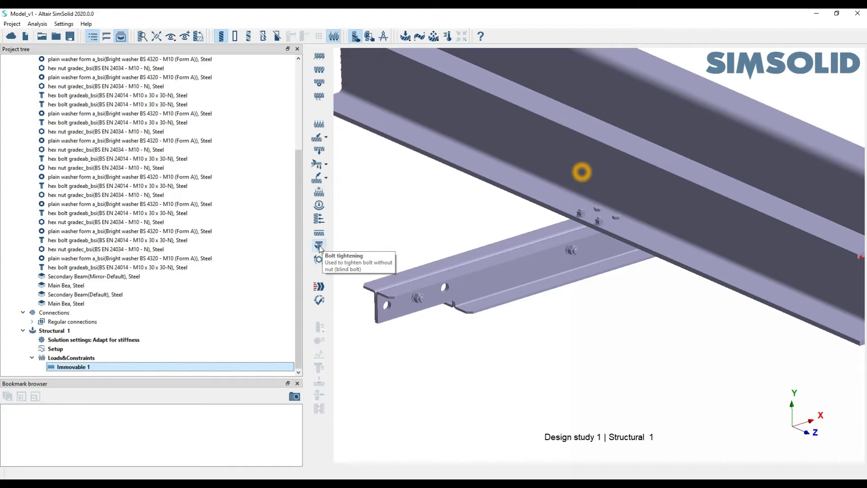
scroll(611, 210, up, 5)
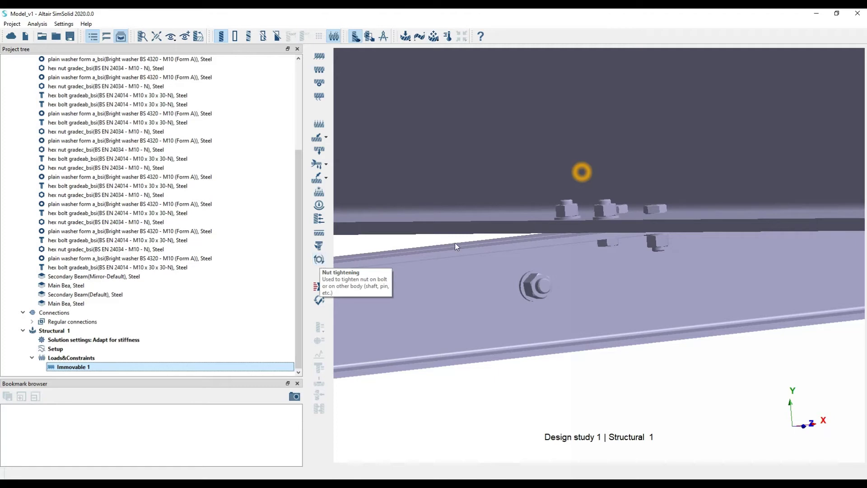
scroll(512, 216, down, 5)
drag(512, 216, 506, 193)
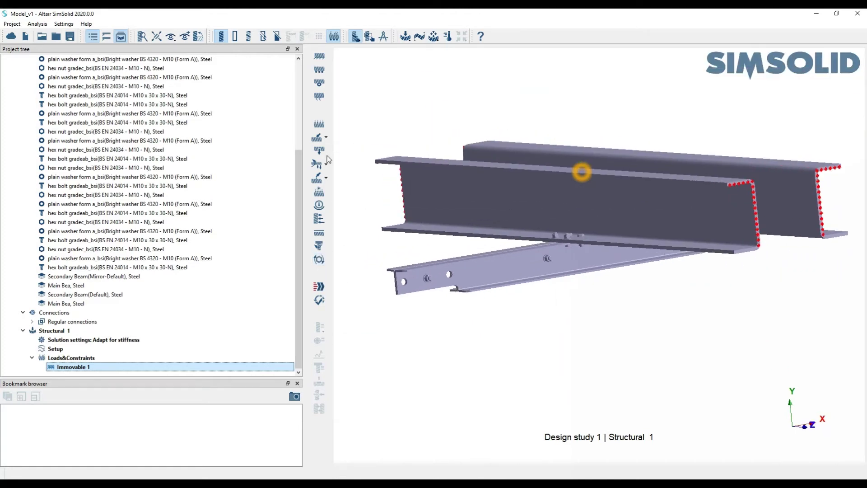
Start a Force/Displacement load on the inner faces of the outermost end hole in both secondary beams
click(320, 139)
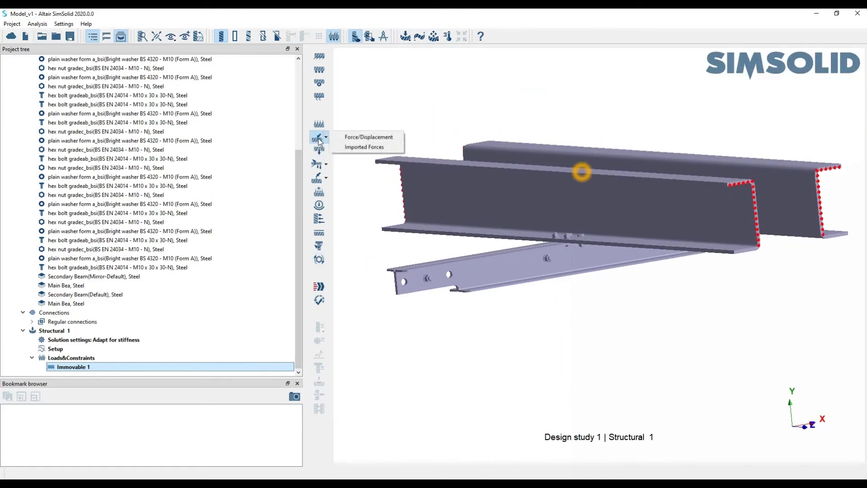
click(365, 138)
drag(410, 91, 229, 91)
drag(489, 183, 599, 200)
scroll(475, 285, up, 10)
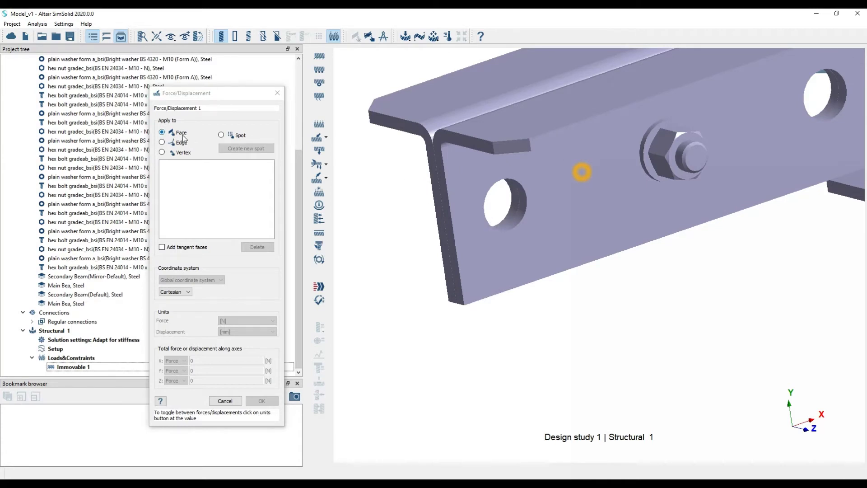
click(521, 218)
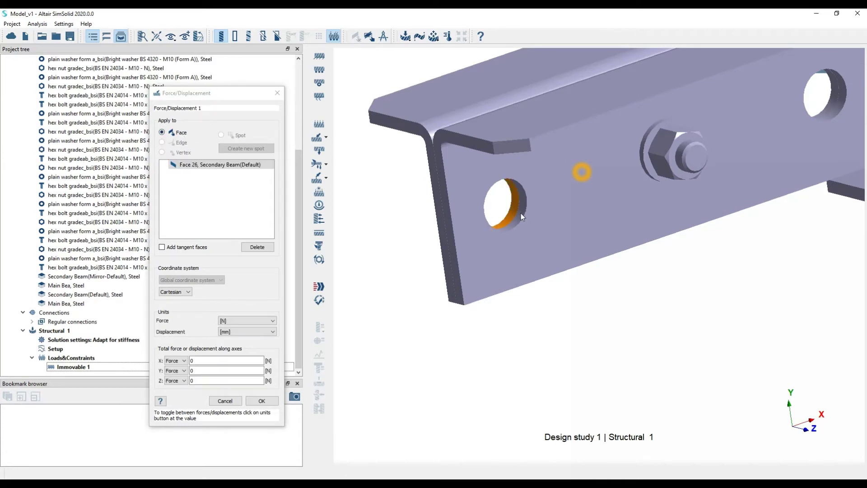
click(522, 219)
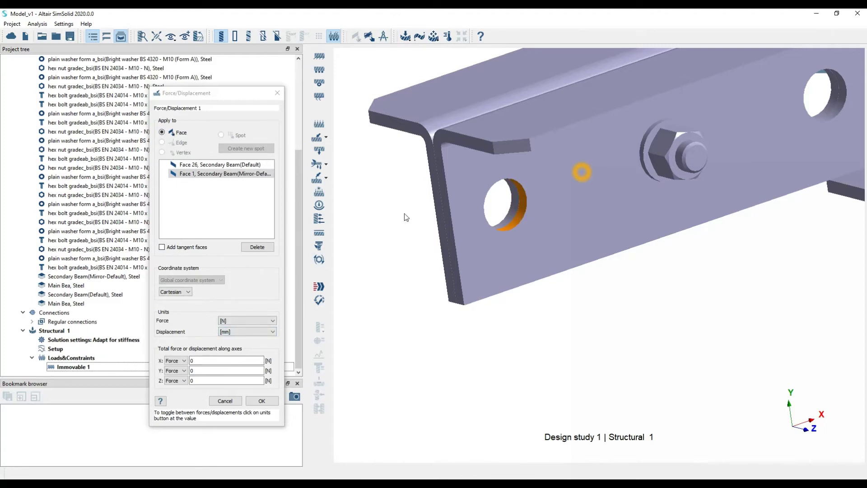
scroll(451, 224, down, 4)
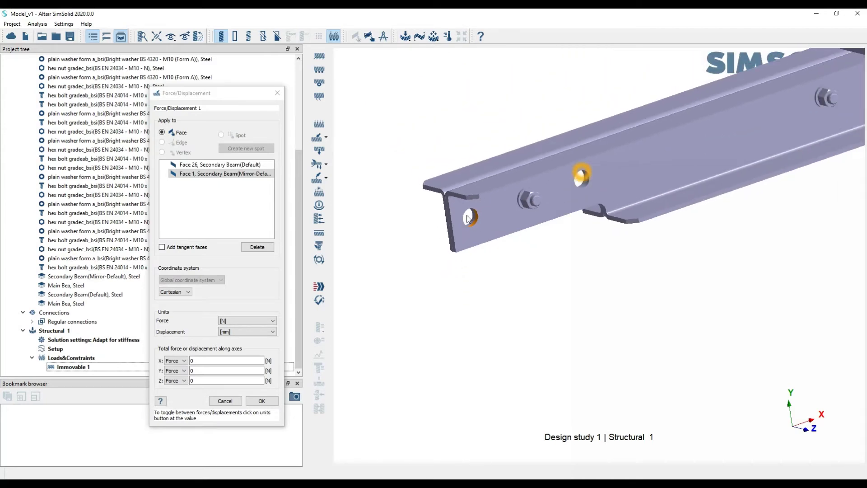
scroll(462, 220, up, 3)
right_drag(442, 220, 493, 211)
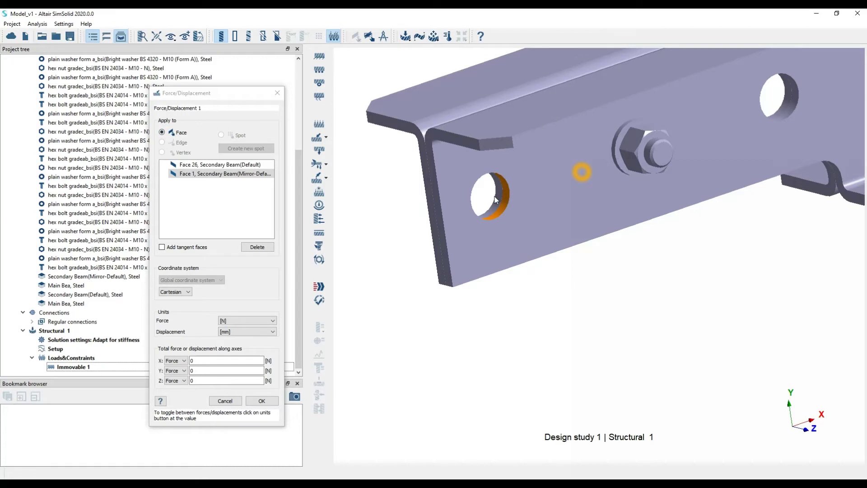
drag(497, 199, 479, 205)
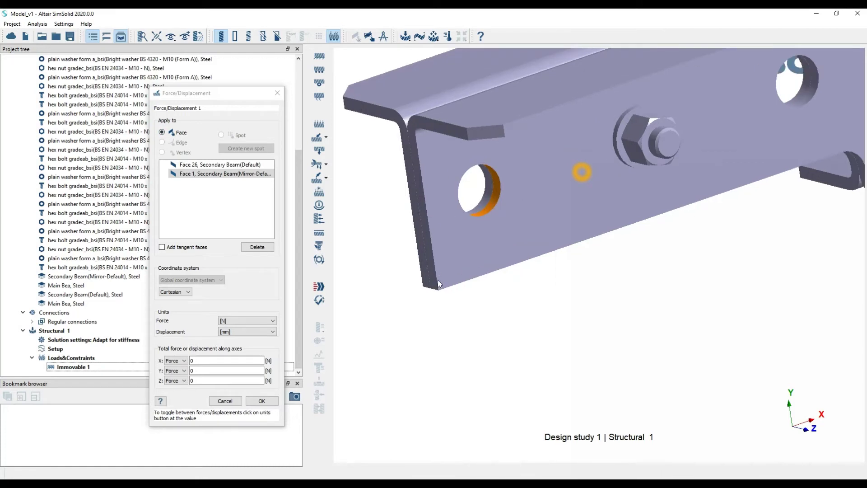
scroll(592, 167, down, 5)
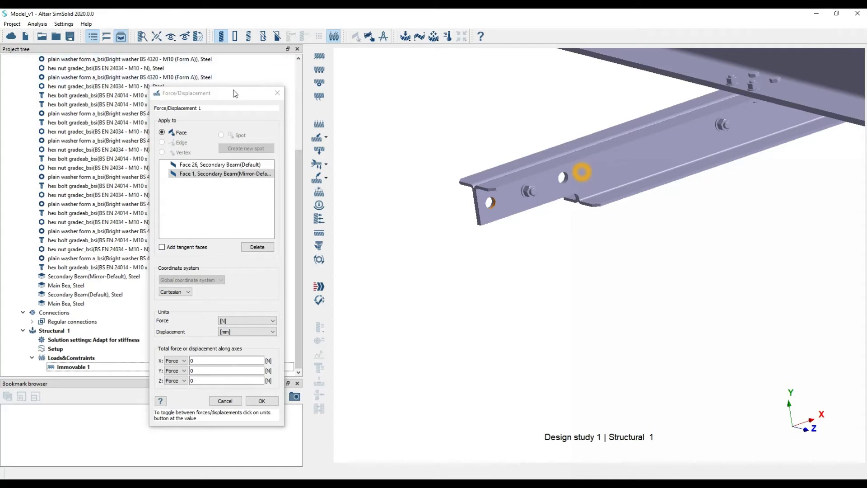
Switch the load's X, Y and Z components from force to displacement
drag(232, 92, 384, 61)
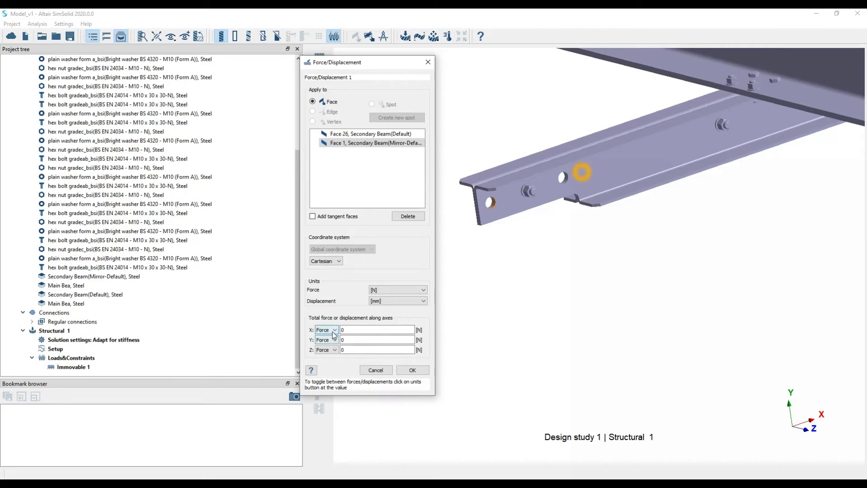
click(334, 332)
click(327, 343)
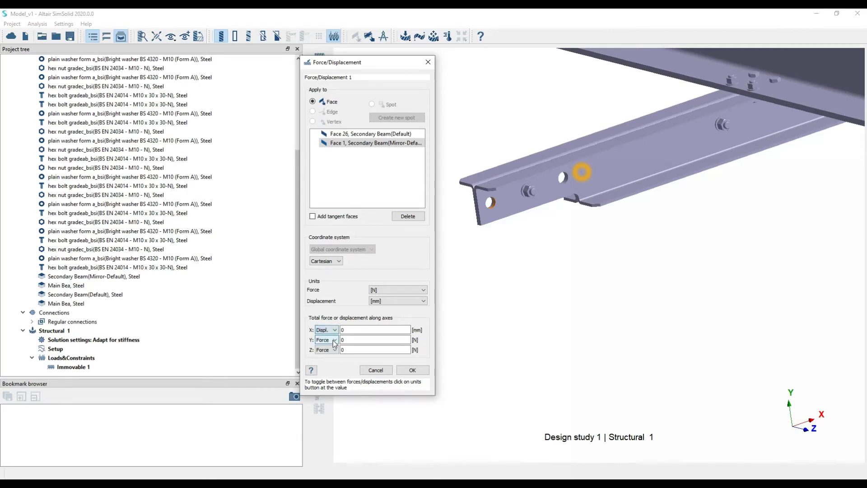
click(333, 340)
click(327, 353)
click(334, 350)
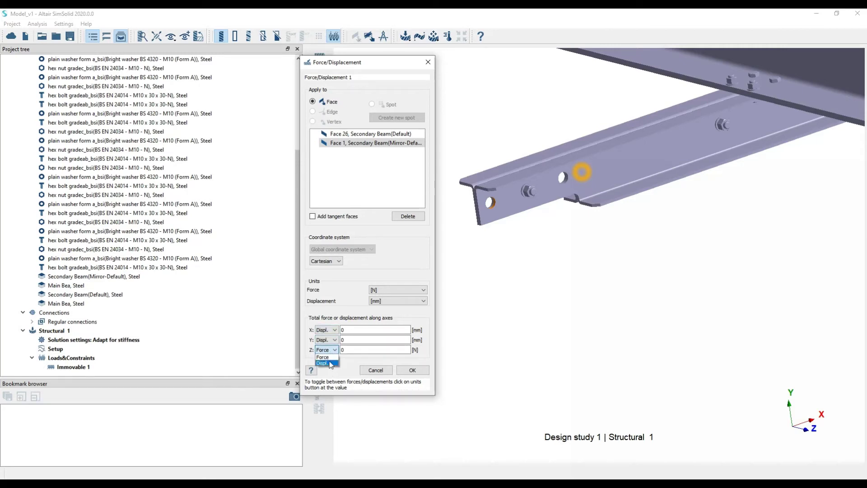
click(326, 363)
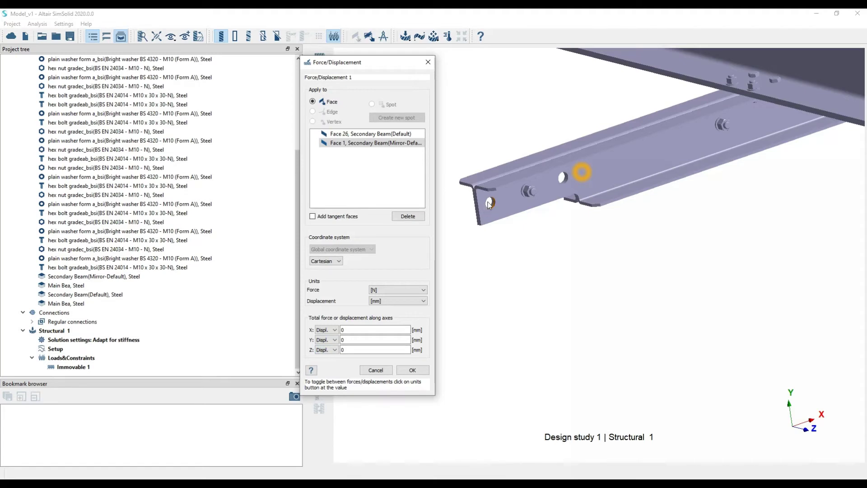
Switch the load's Y component to Force and set it to -1000 N
scroll(482, 202, up, 3)
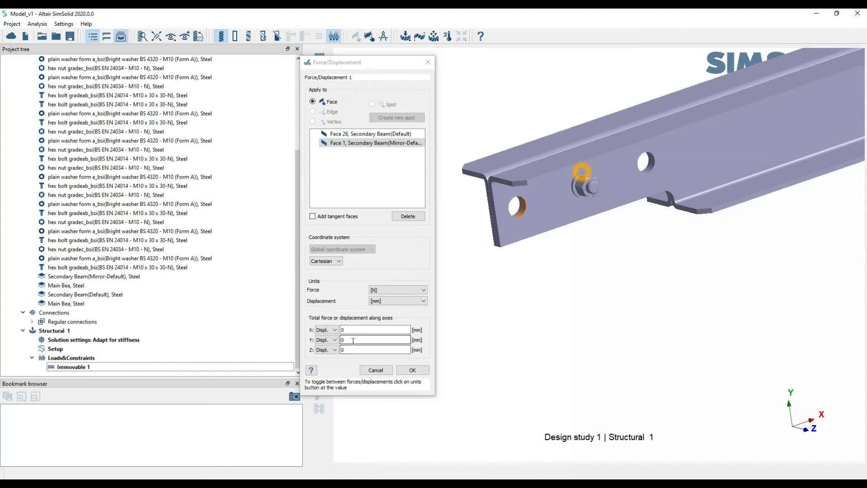
click(327, 341)
click(327, 354)
click(328, 343)
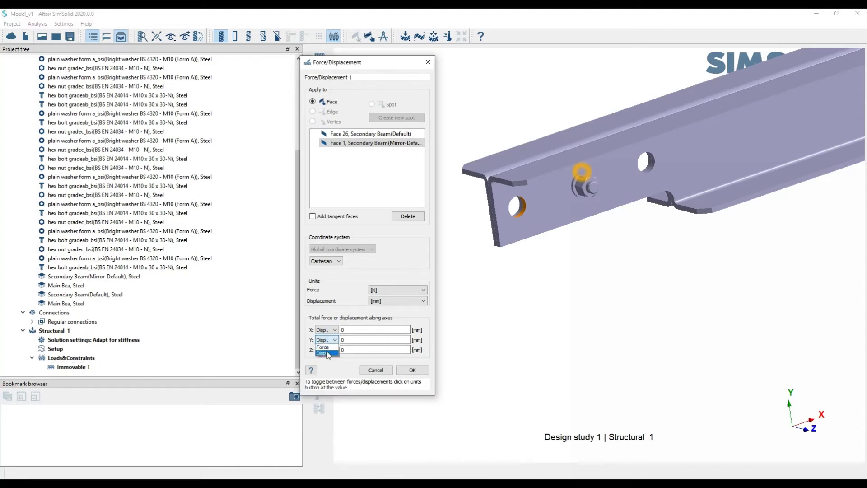
click(327, 348)
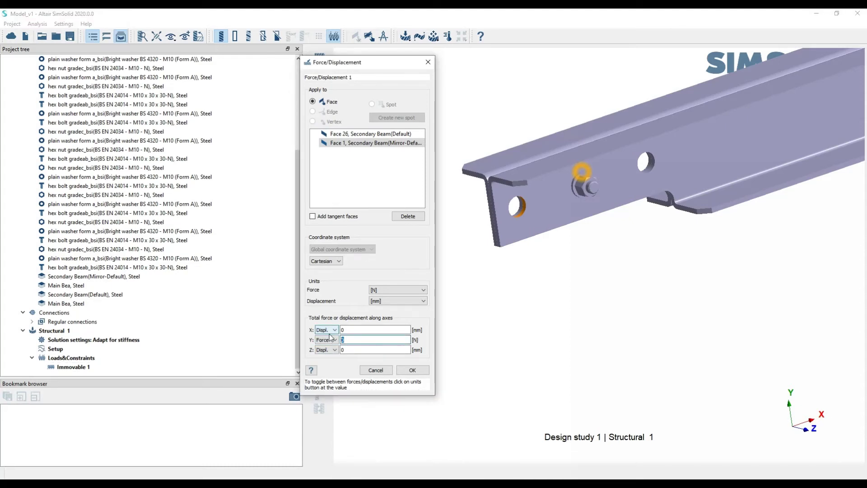
text(-1000)
middle_drag(509, 75, 611, 210)
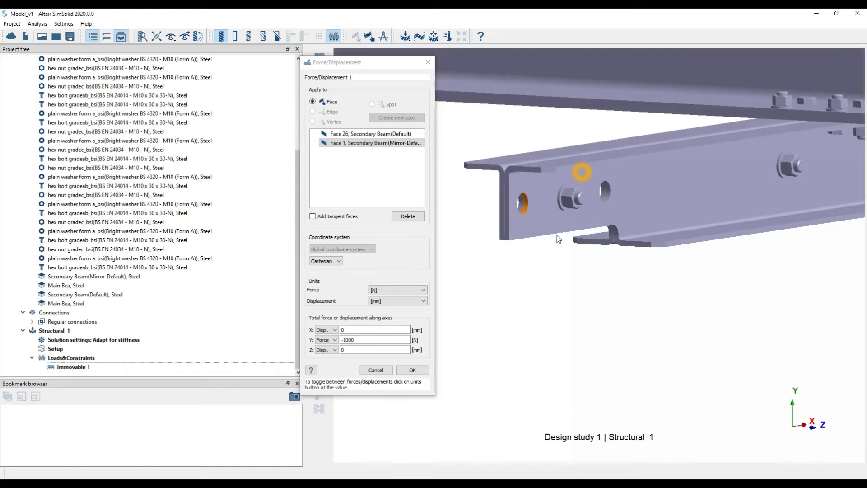
mouse_move(536, 214)
ctrl+shift+mouse_down()
mouse_move(538, 334)
mouse_move(535, 313)
ctrl+shift+mouse_up()
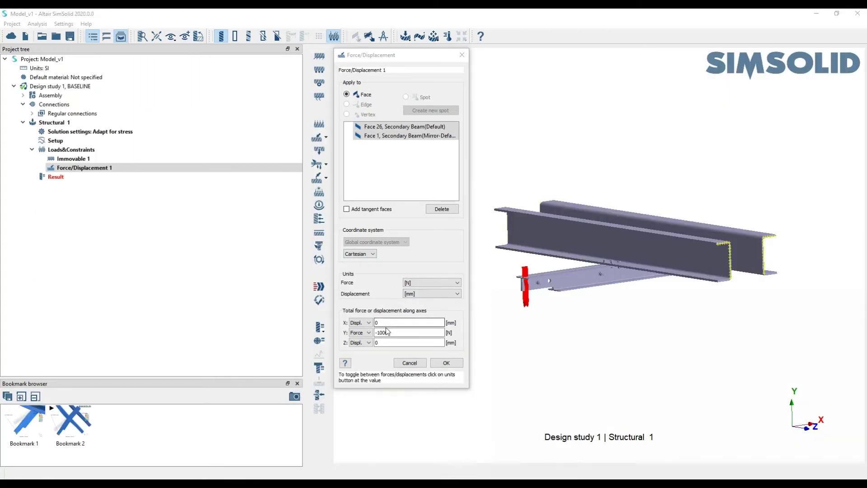
Switch the X and Z components of Force/Displacement 1 to Force with 0 N and confirm the load
click(364, 323)
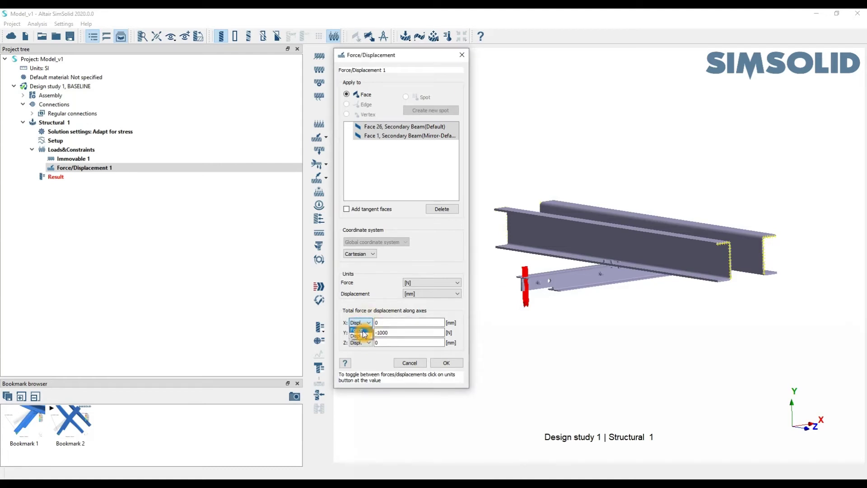
click(358, 330)
click(364, 343)
click(359, 349)
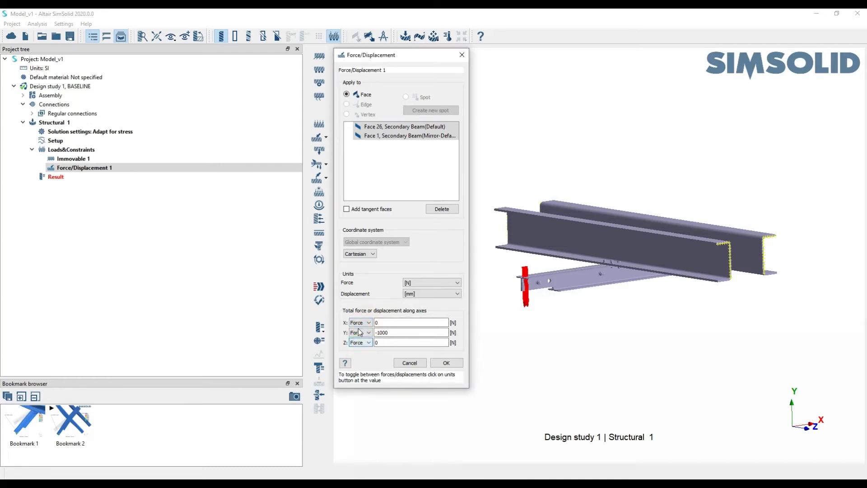
click(384, 323)
click(385, 344)
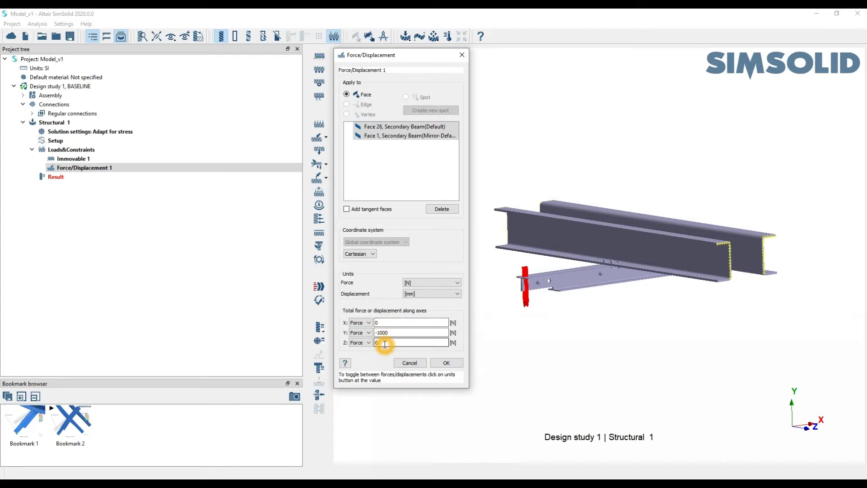
click(400, 332)
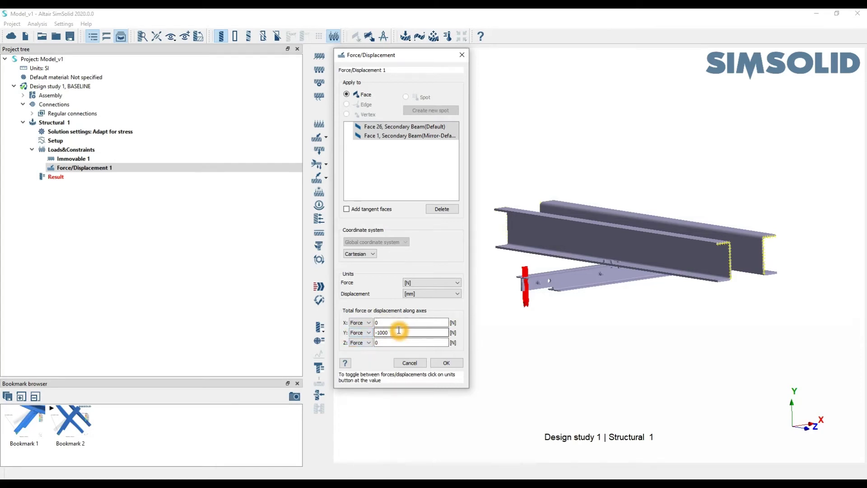
click(446, 363)
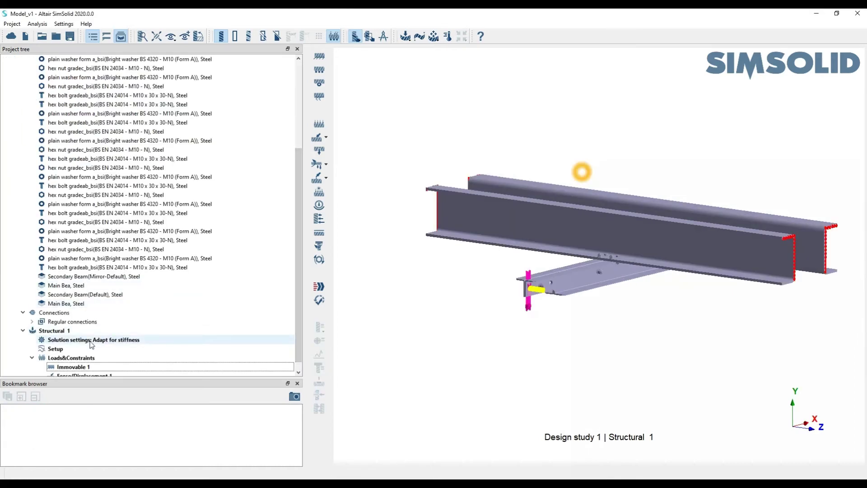
Open the solution settings of Structural 1 and change the objective to Adapt for stress
double_click(67, 334)
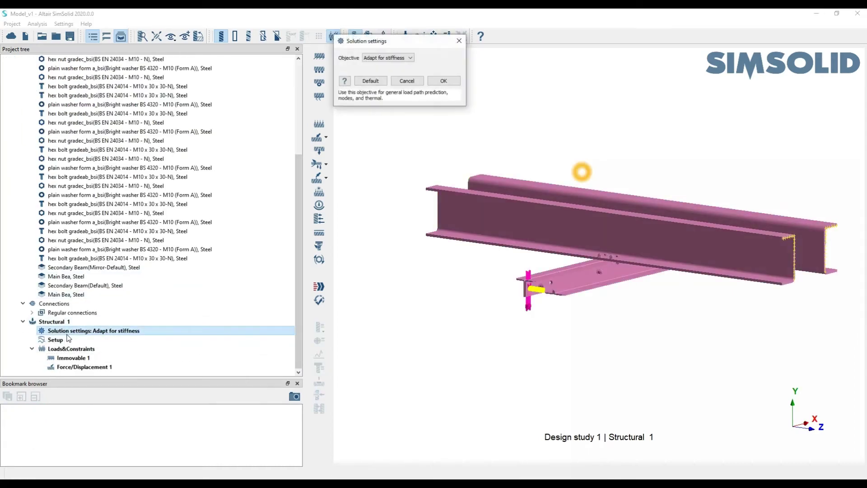
drag(403, 42, 443, 252)
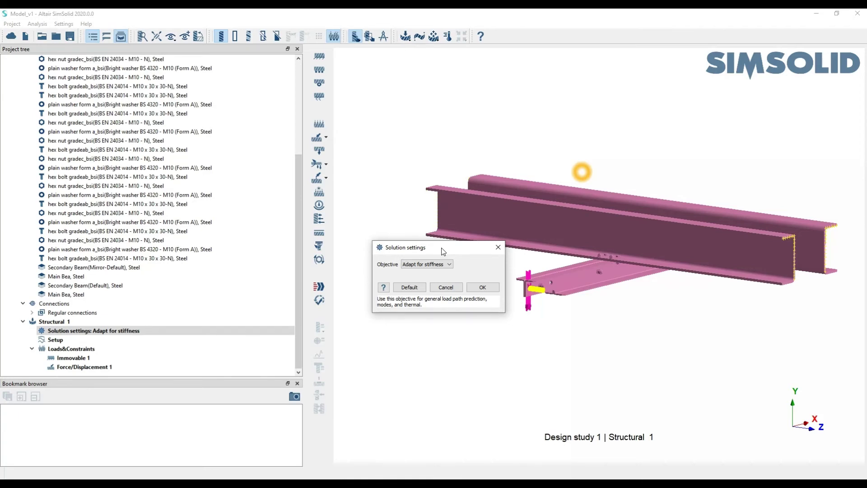
drag(456, 250, 447, 284)
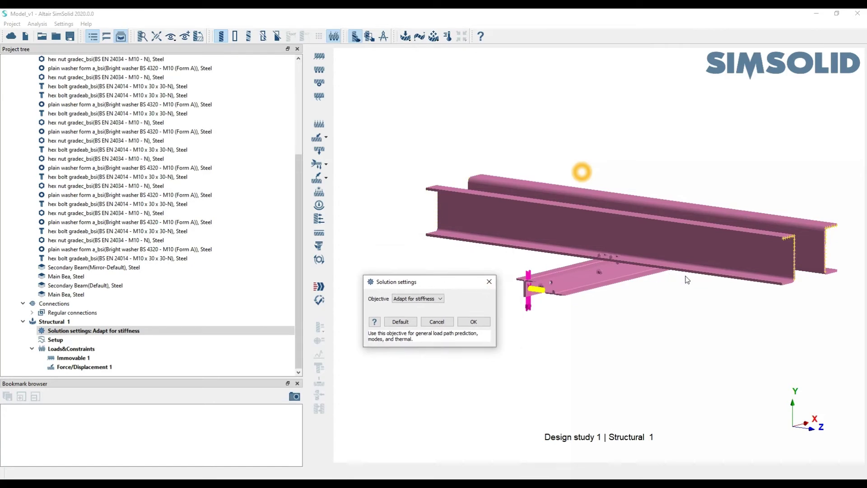
mouse_move(685, 276)
mouse_down()
mouse_move(667, 266)
mouse_move(674, 264)
mouse_up()
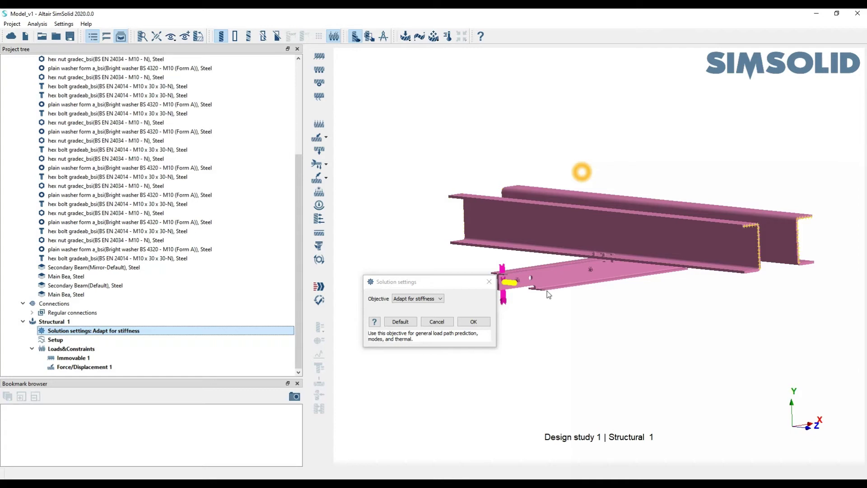
scroll(560, 272, up, 3)
scroll(558, 271, down, 3)
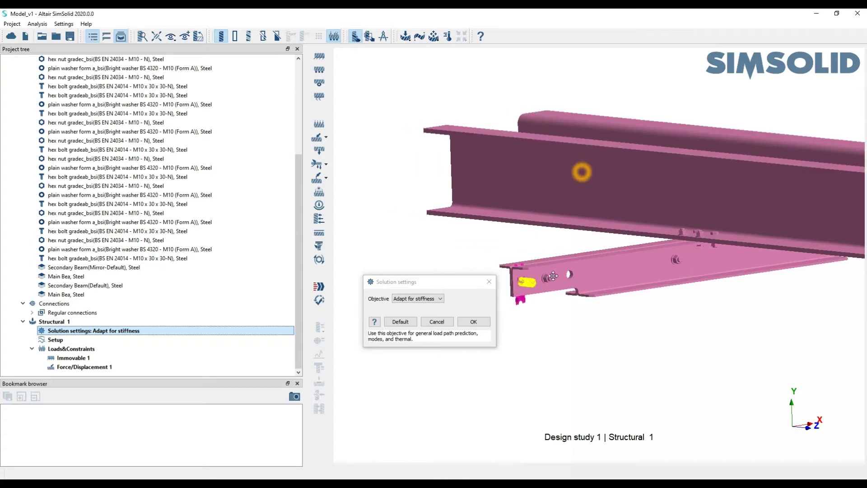
scroll(557, 270, down, 1)
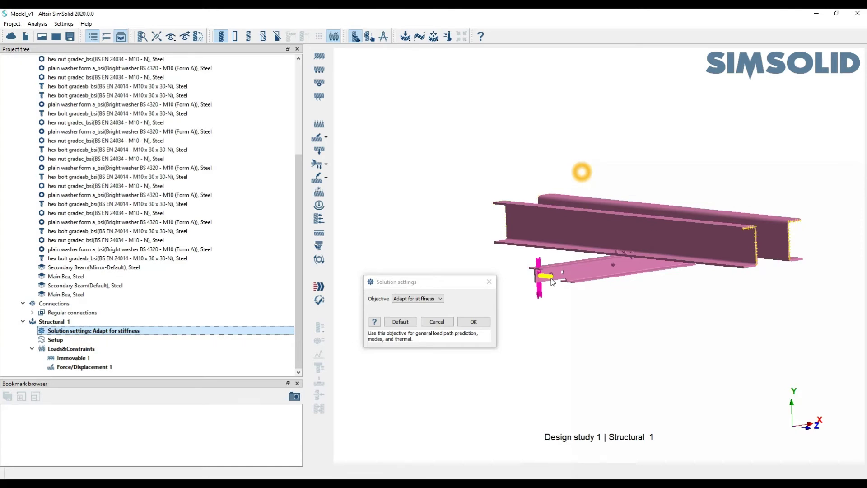
drag(430, 284, 420, 172)
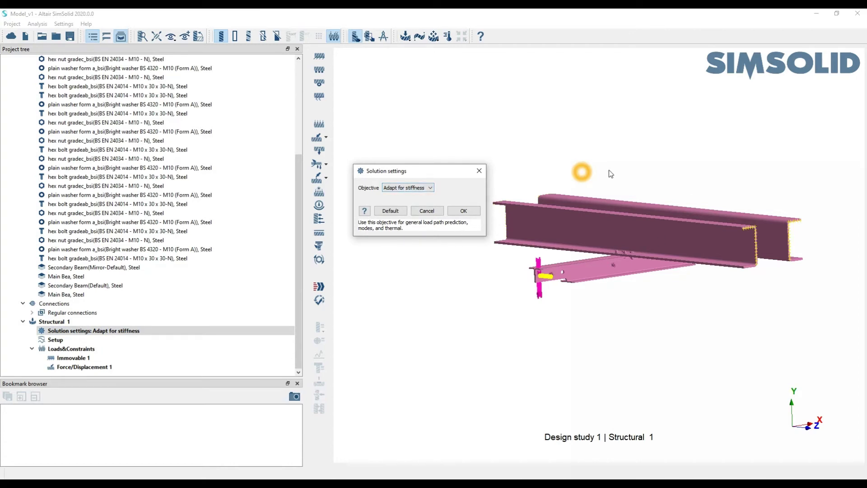
click(426, 188)
click(417, 201)
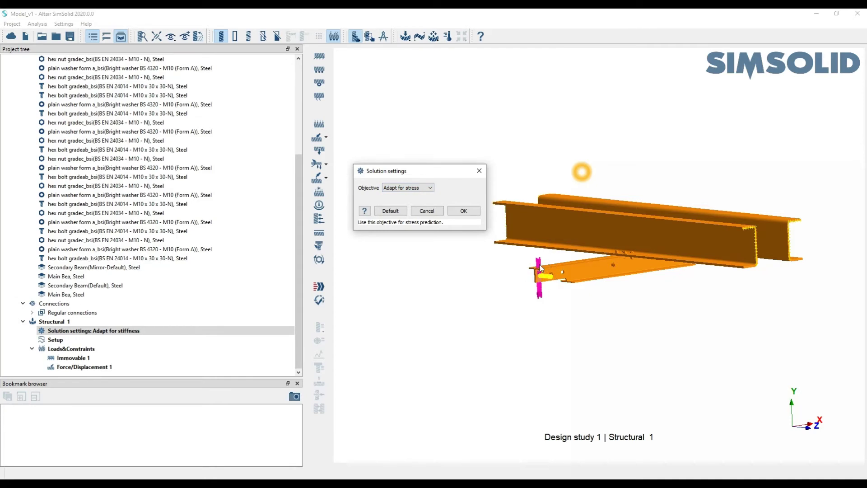
Switch the solution objective to Custom to review its adaptive solution, group and refinement options
click(417, 190)
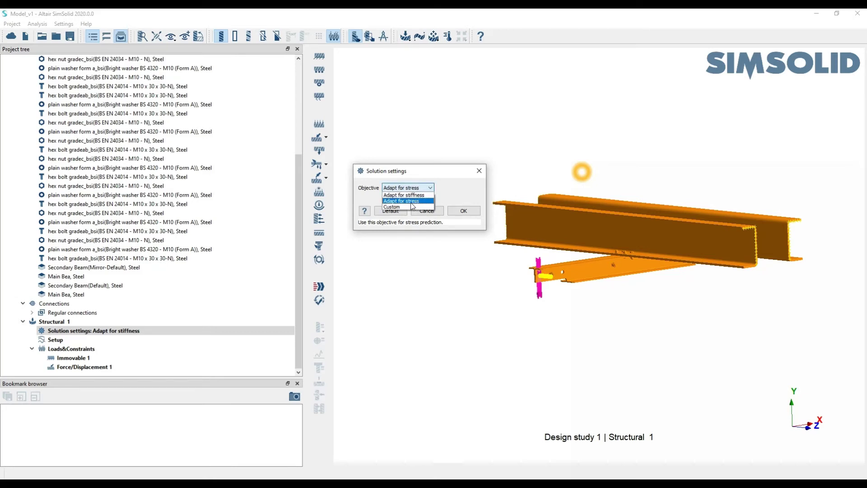
click(427, 209)
drag(435, 174, 432, 126)
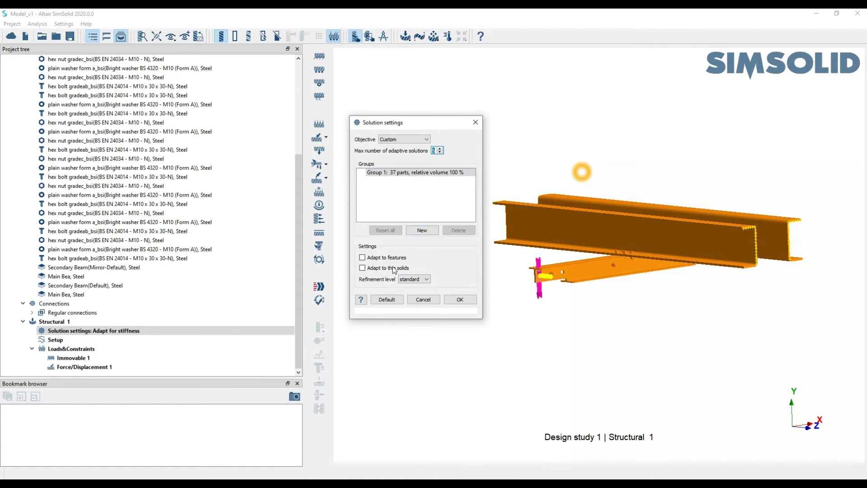
right_drag(609, 260, 624, 244)
scroll(575, 266, up, 1)
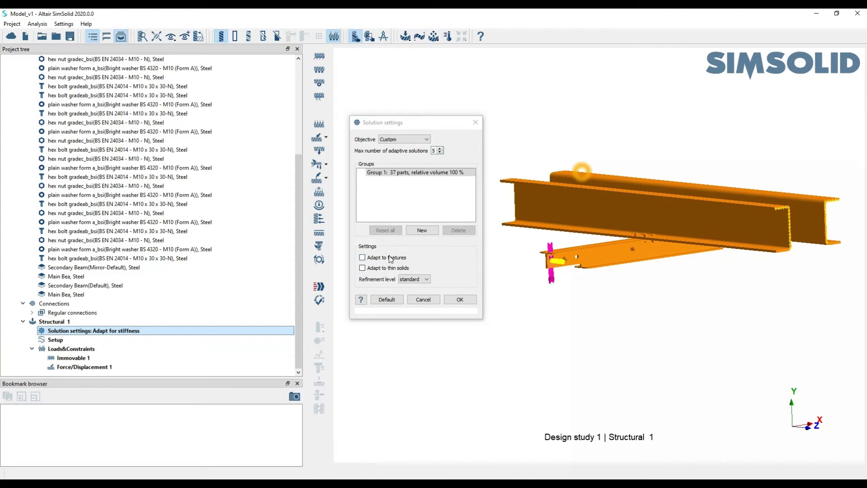
Set the solution objective to Adapt for stress and apply the solution settings
click(420, 139)
click(408, 155)
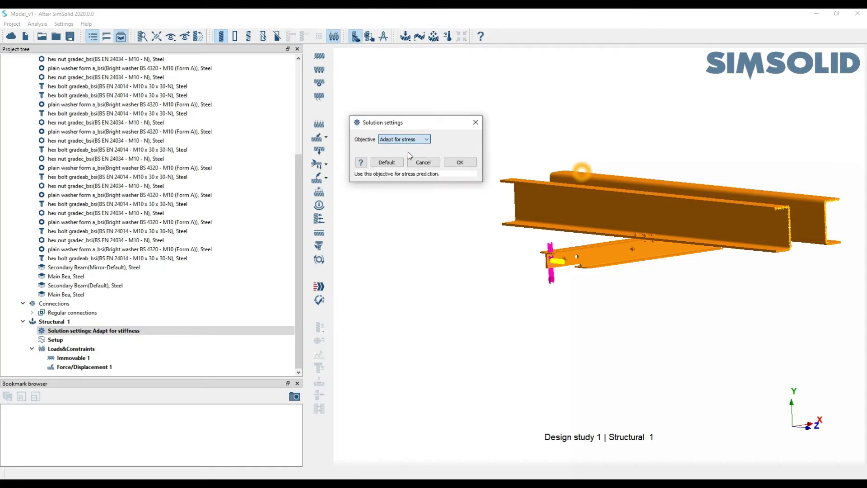
click(459, 162)
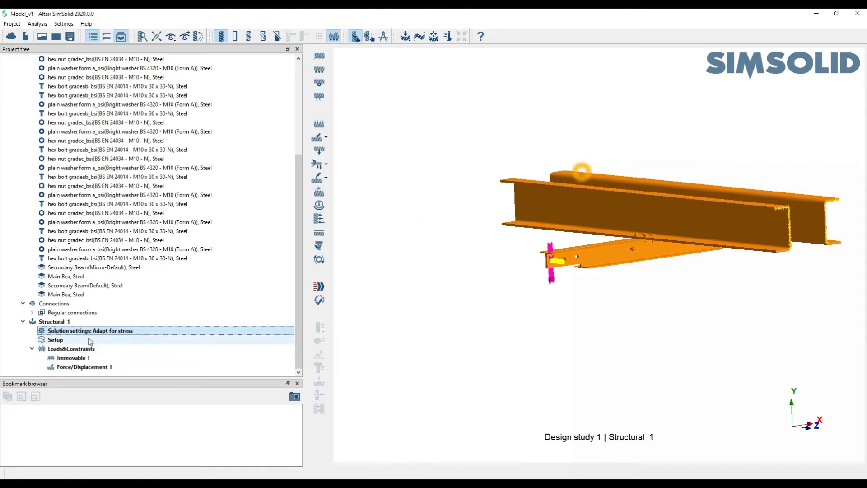
Review the separating contact and non-linear options in the Structural 1 setup, then cancel without enabling any
click(81, 342)
double_click(77, 342)
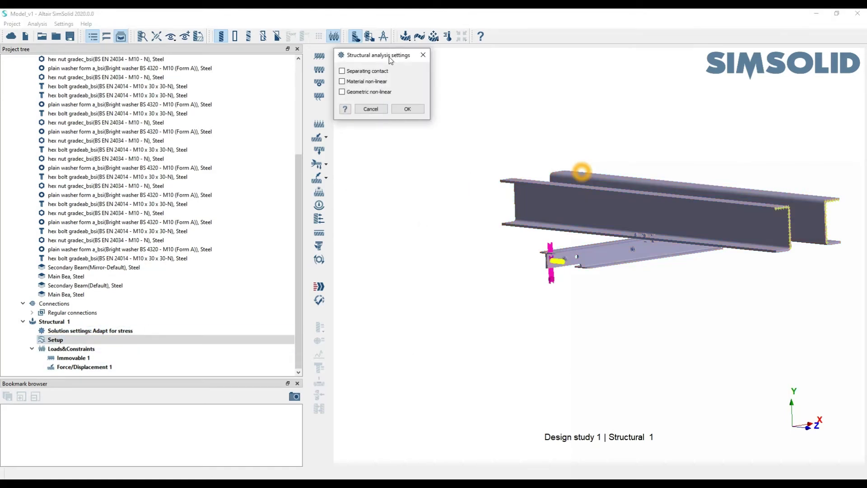
drag(391, 56, 441, 182)
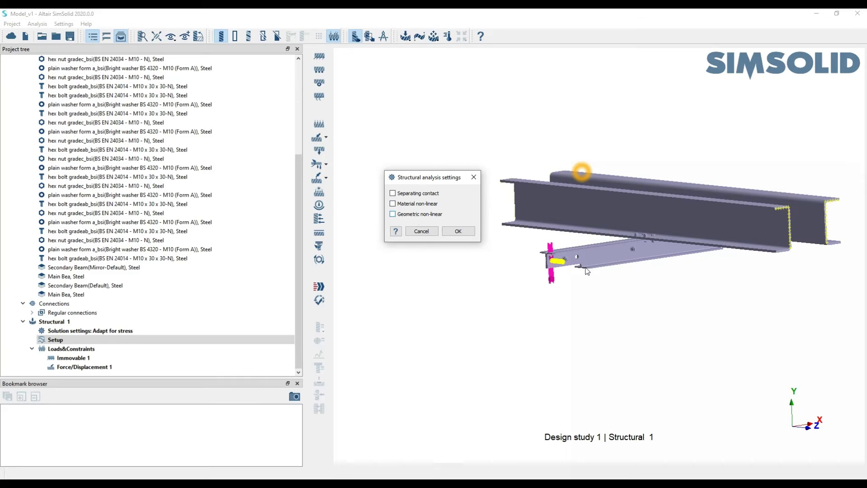
click(420, 231)
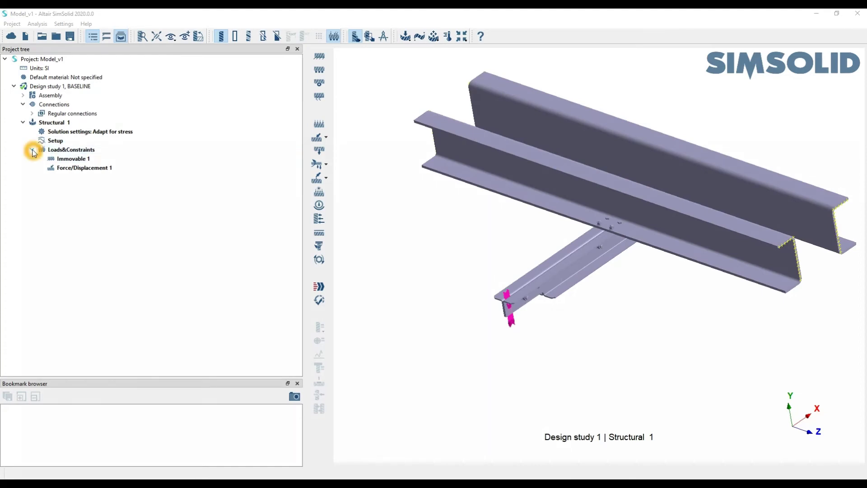
Solve the Structural 1 analysis
click(61, 150)
click(58, 123)
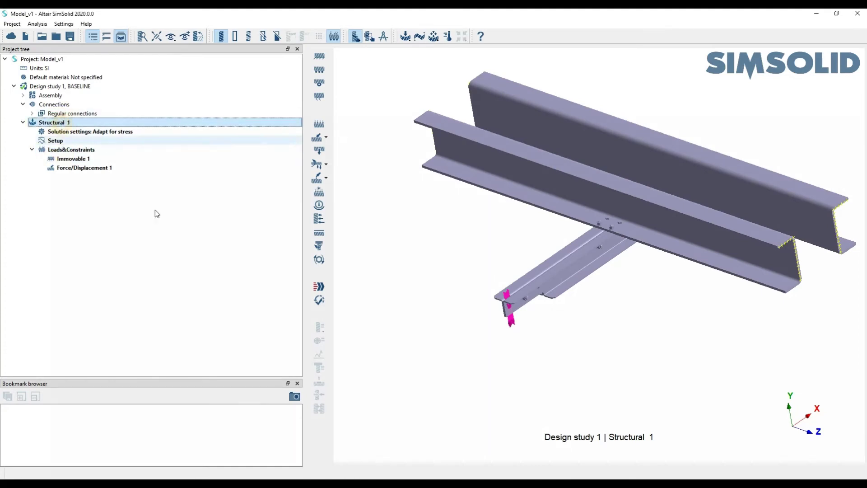
click(320, 287)
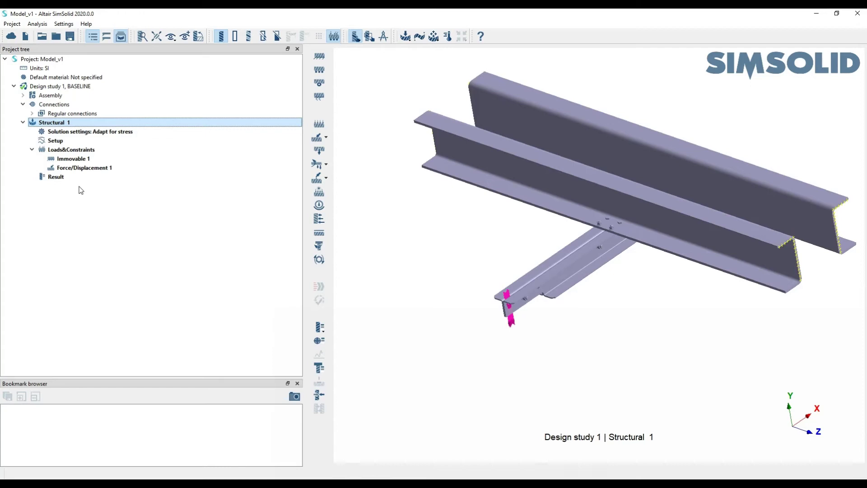
Display the Von Mises Stress contour for the Structural 1 result
click(56, 176)
click(321, 327)
click(382, 340)
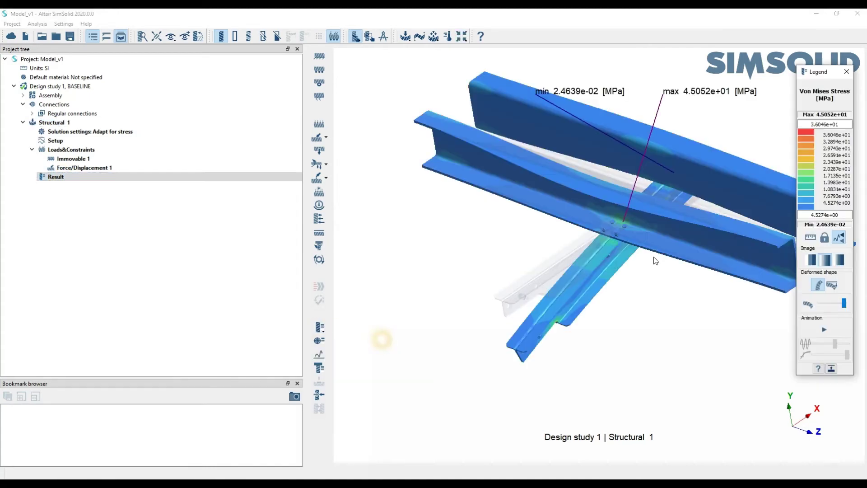
right_drag(682, 239, 722, 215)
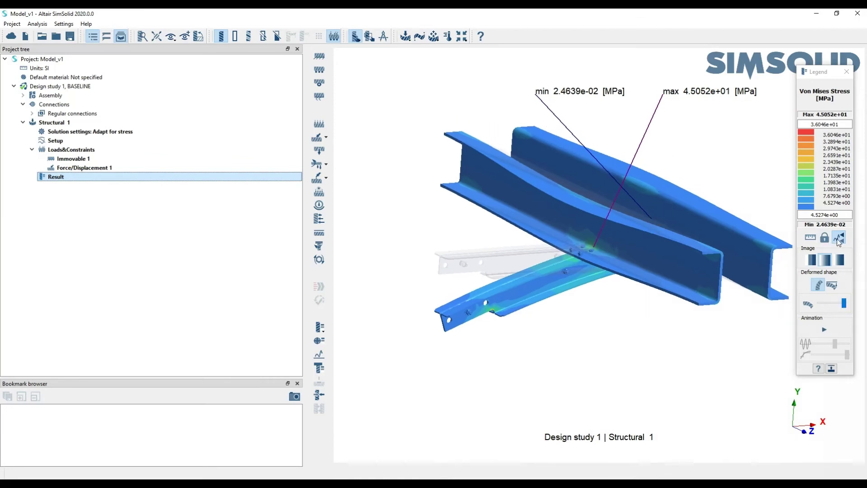
Place the maximum stress label below the beams and the minimum stress label above them
click(844, 303)
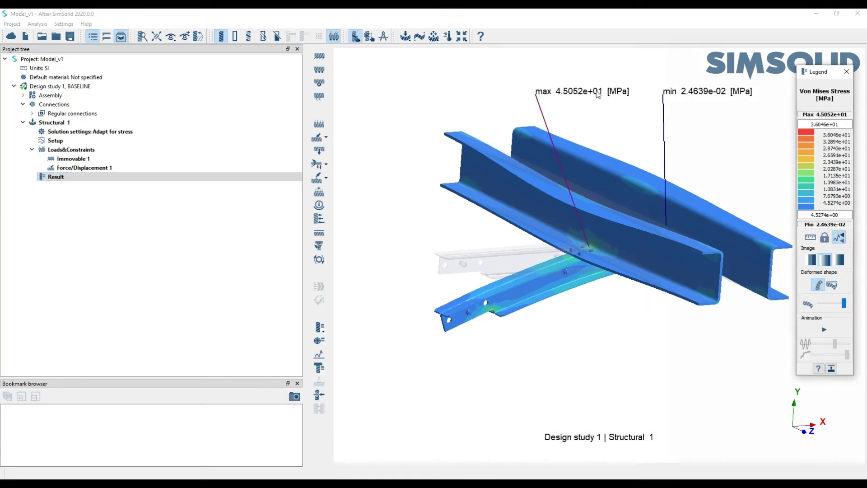
drag(583, 91, 560, 368)
drag(689, 96, 713, 103)
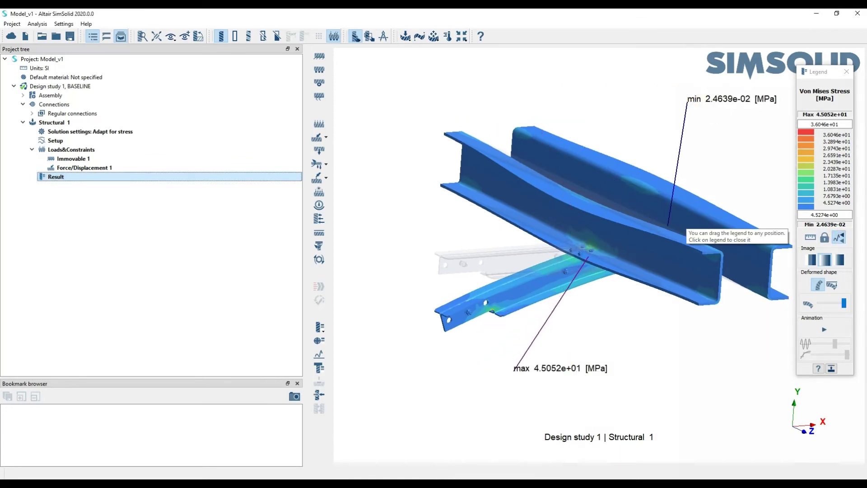
Animate the deformed shape of the Von Mises Stress result
mouse_move(669, 339)
right_down()
mouse_move(608, 262)
mouse_move(667, 325)
right_up()
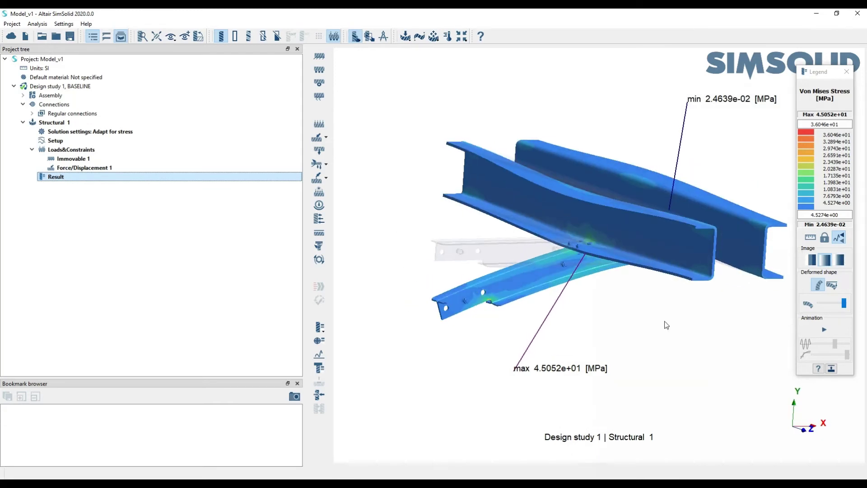
click(826, 330)
right_drag(476, 272, 479, 296)
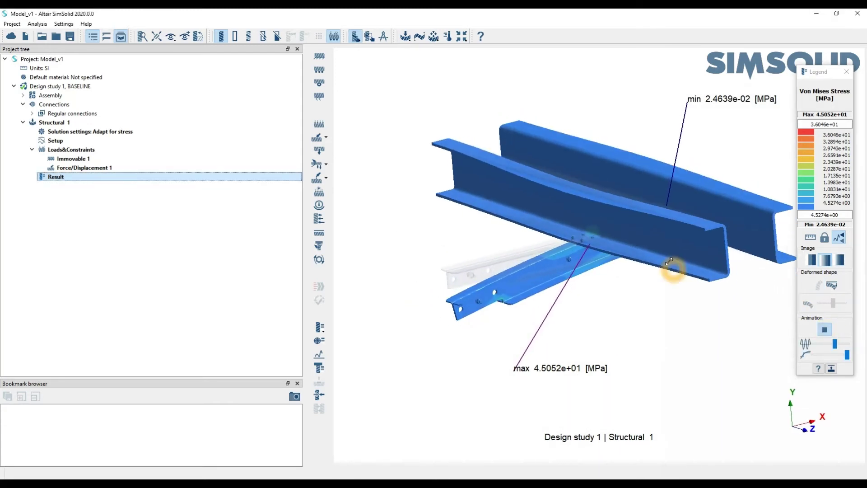
Try the coarse and fine banded contour images, then set the stress plot to the smooth continuous image
click(811, 261)
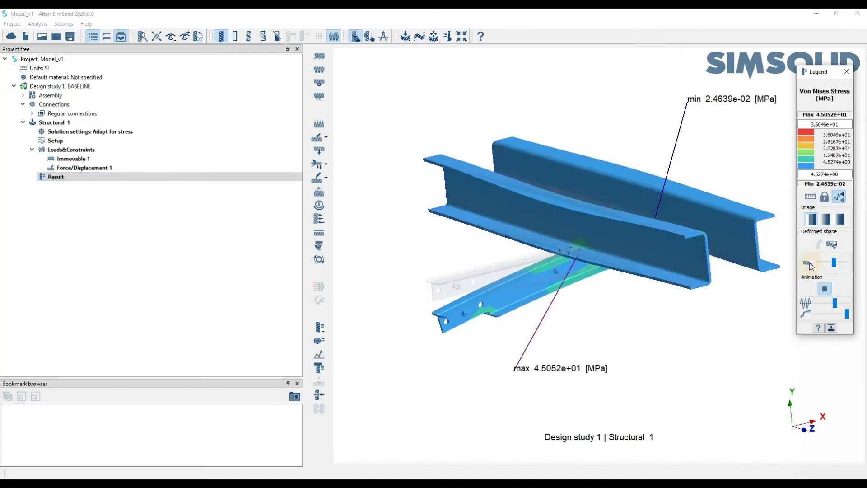
click(811, 261)
click(554, 242)
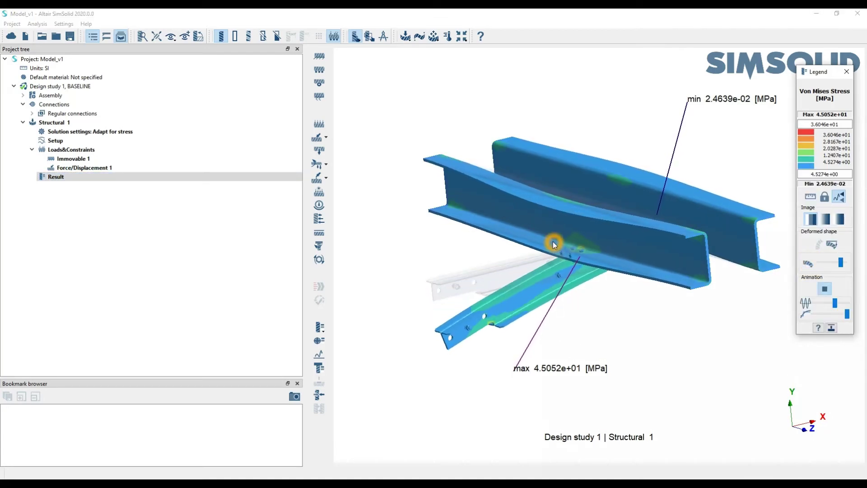
click(826, 220)
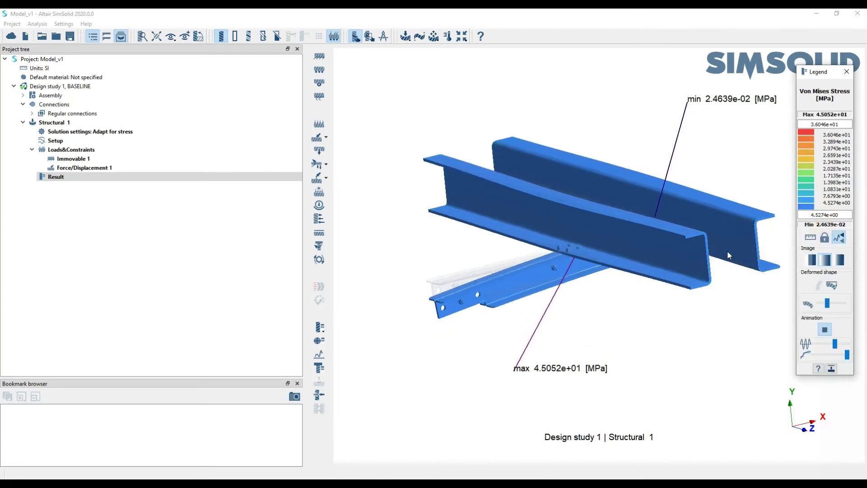
click(840, 260)
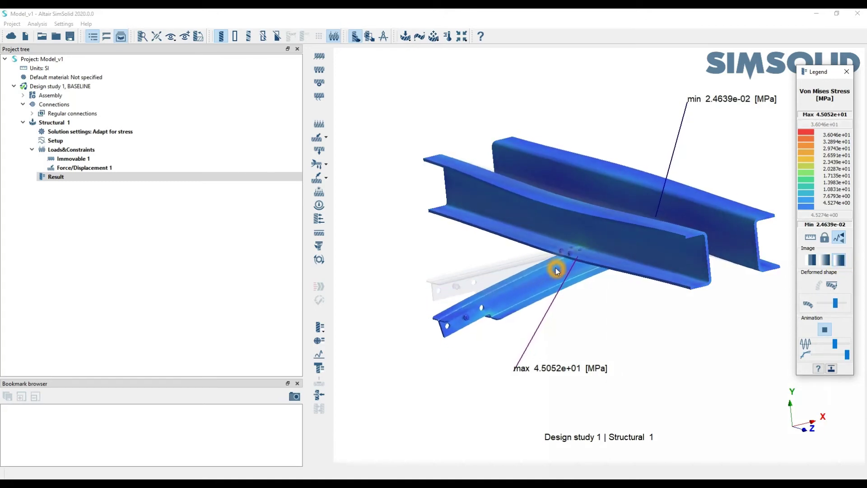
Speed up the deformation animation slightly, stop it and show the stresses on the undeformed shape
mouse_move(836, 347)
mouse_down()
mouse_move(813, 356)
mouse_move(848, 356)
mouse_up()
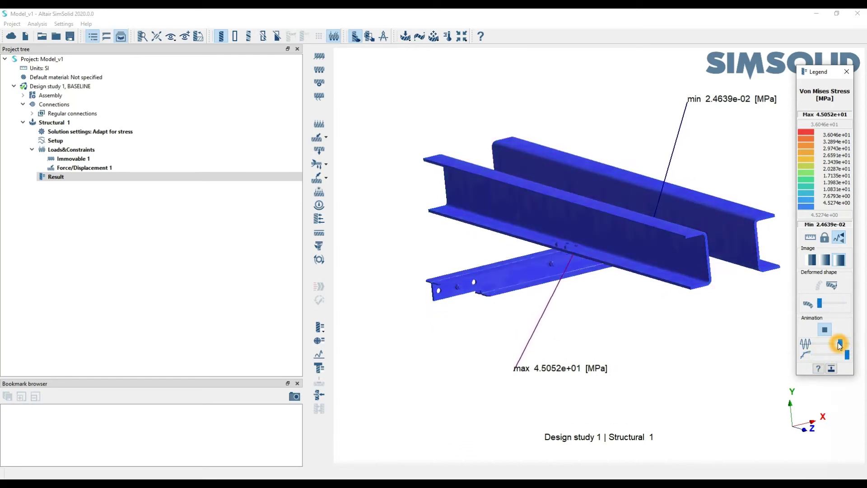
click(825, 329)
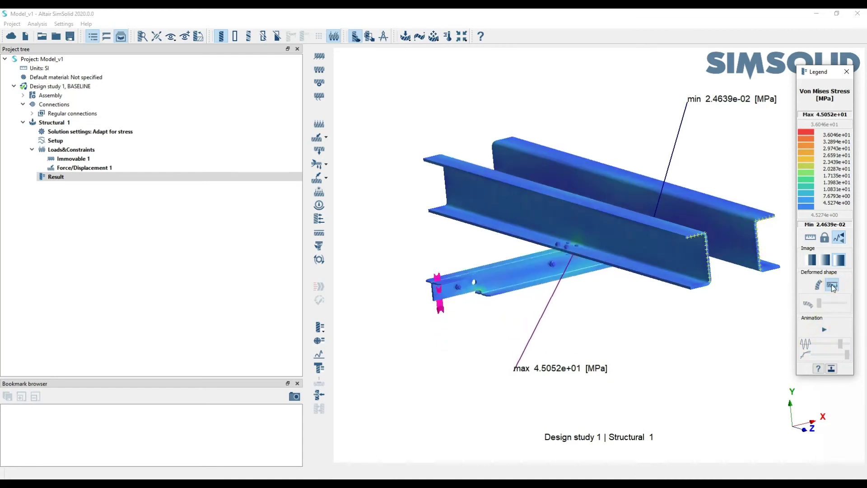
click(833, 285)
Increase the deformation scale factor, replay the animation, reduce the factor slightly and close the scale settings
drag(402, 241, 415, 242)
click(825, 328)
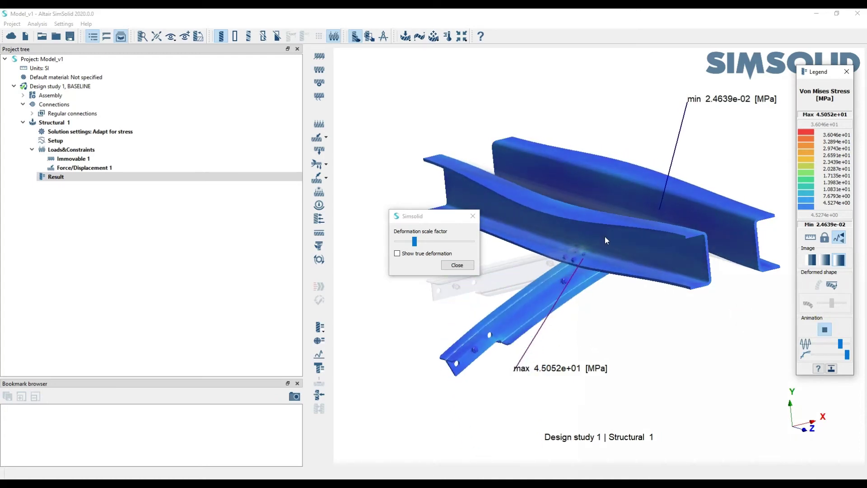
click(623, 268)
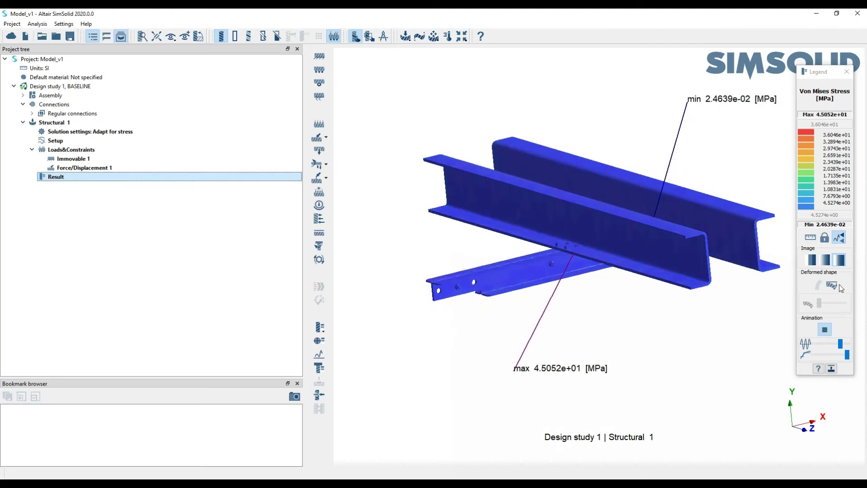
click(808, 304)
click(414, 241)
drag(414, 241, 411, 241)
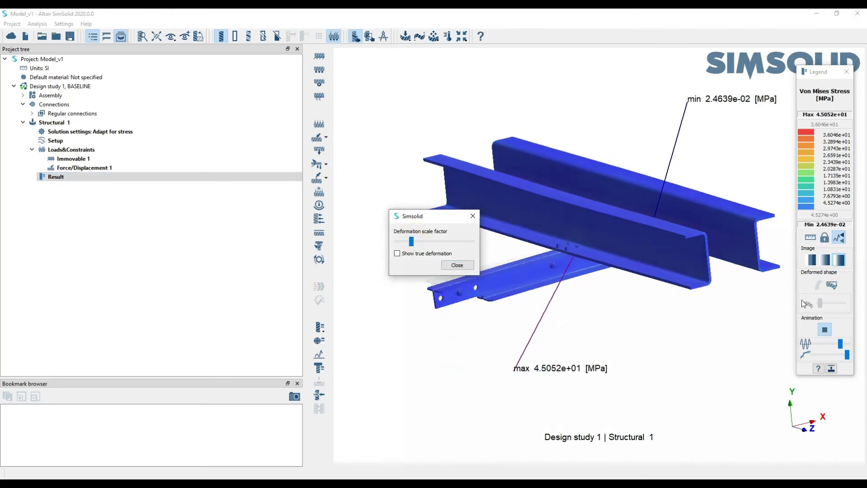
click(457, 265)
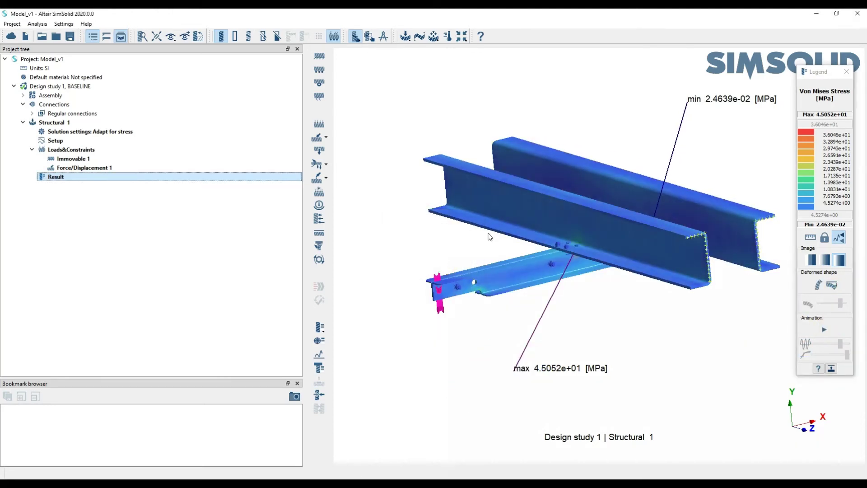
Replay the deformation animation of the Von Mises Stress result and switch the plot to the fine banded contour image
click(319, 328)
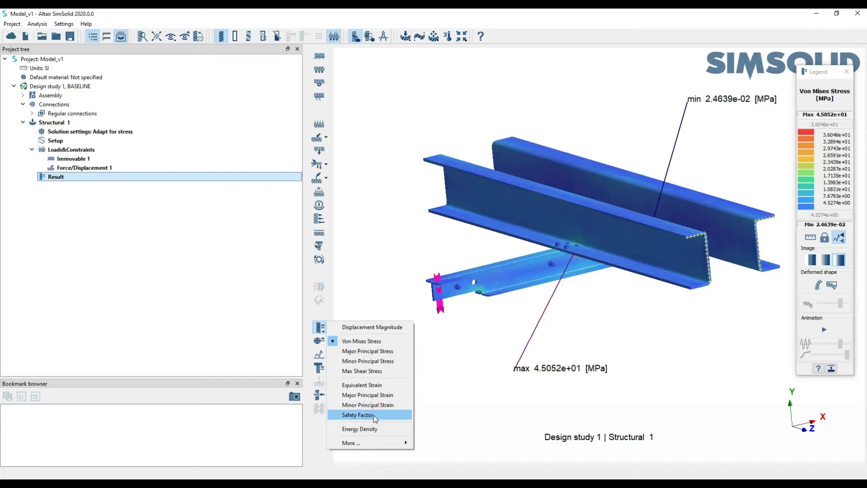
click(658, 324)
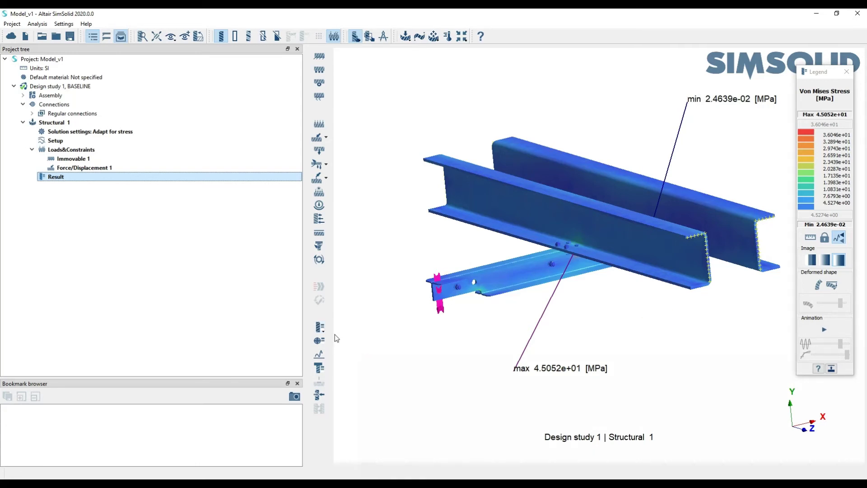
click(825, 329)
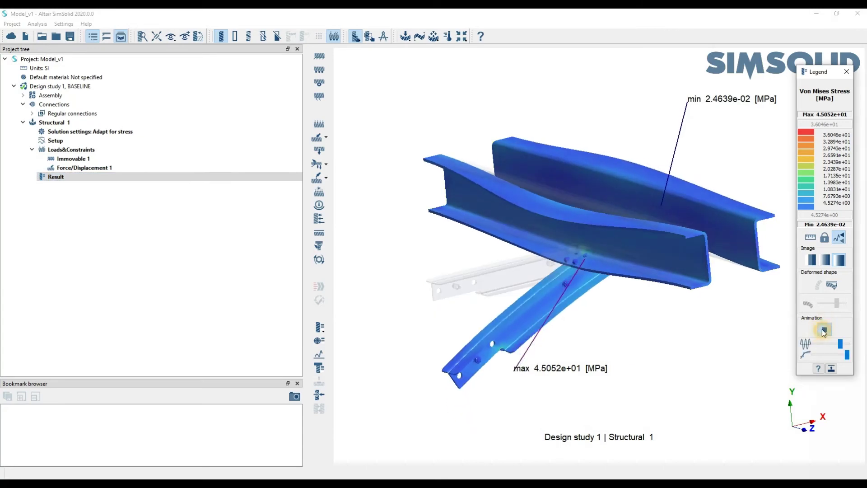
click(825, 260)
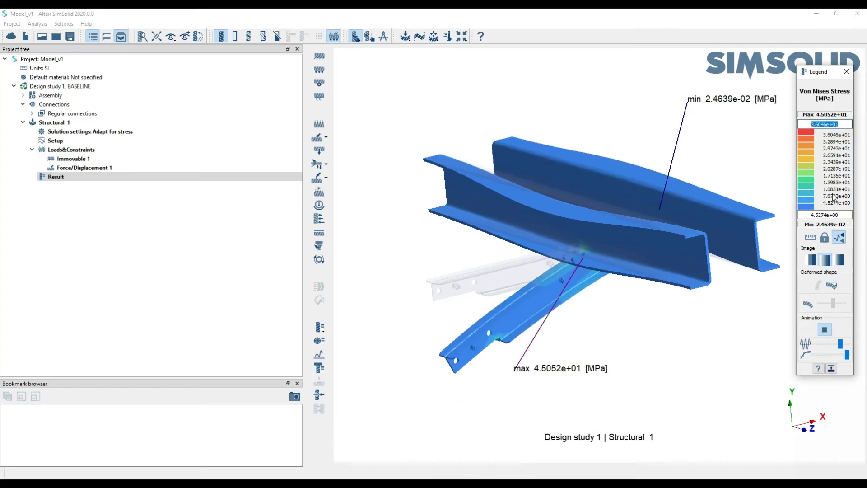
Try upper limits of 20 and 10 MPa for the Von Mises Stress legend while the deformation animates
click(834, 197)
text(20)
key(Return)
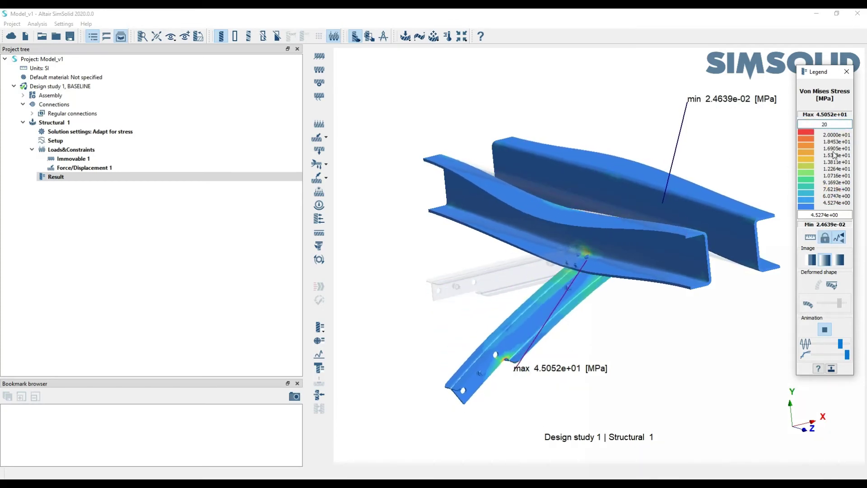
click(837, 126)
key(BackSpace)
key(BackSpace)
text(10)
key(Return)
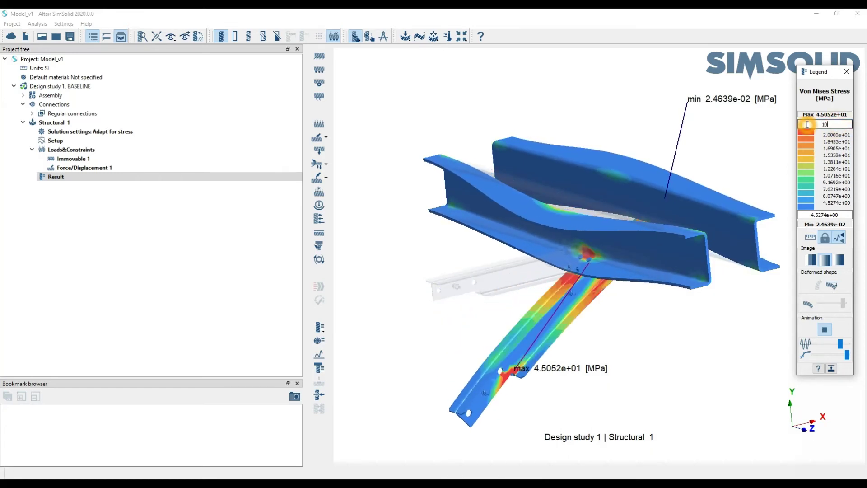
click(808, 121)
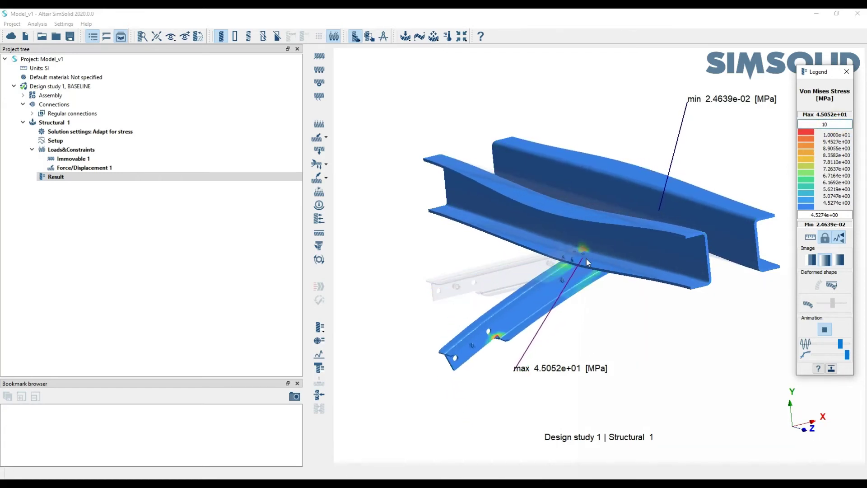
click(824, 329)
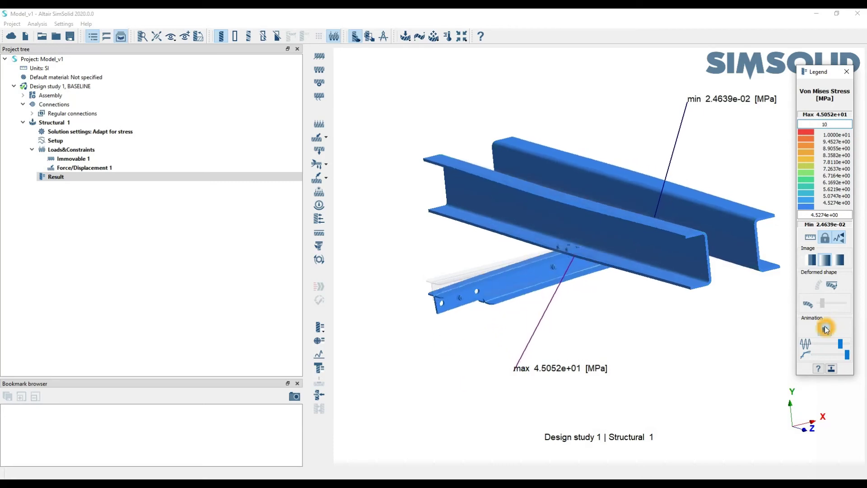
Set the upper limit of the Von Mises Stress legend to 30 MPa and stop the animation
drag(838, 127, 761, 132)
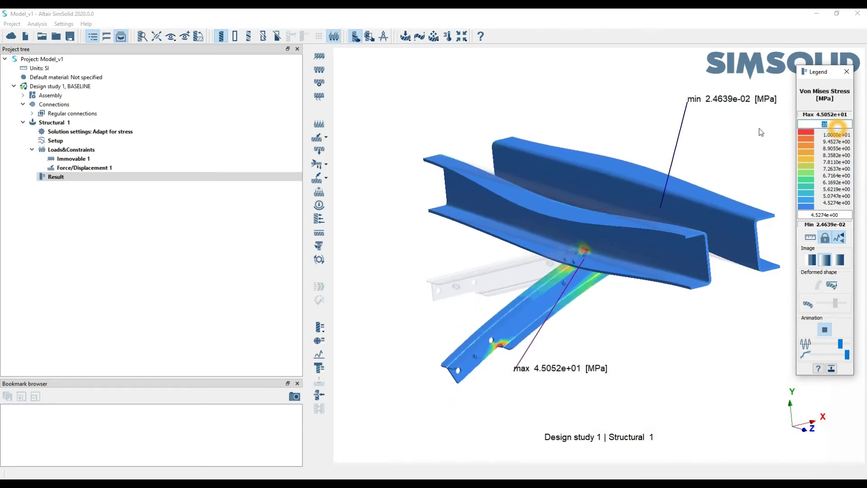
text(30)
key(Return)
click(825, 329)
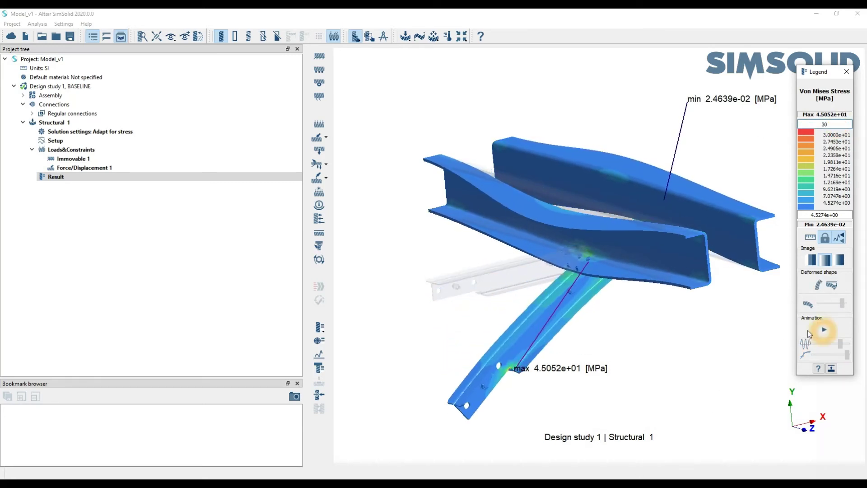
click(319, 353)
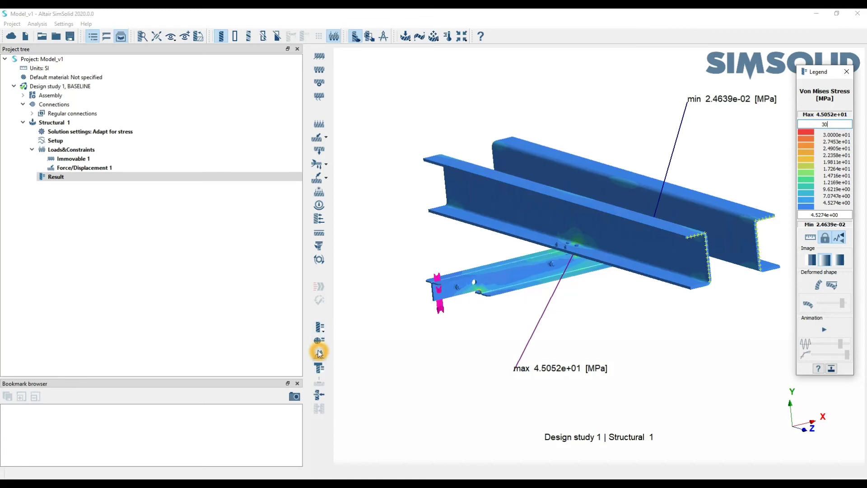
drag(307, 334, 334, 418)
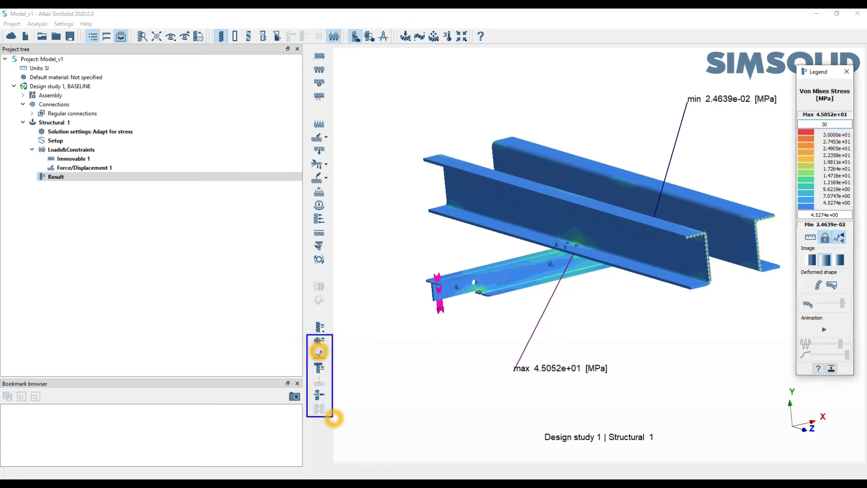
key(Escape)
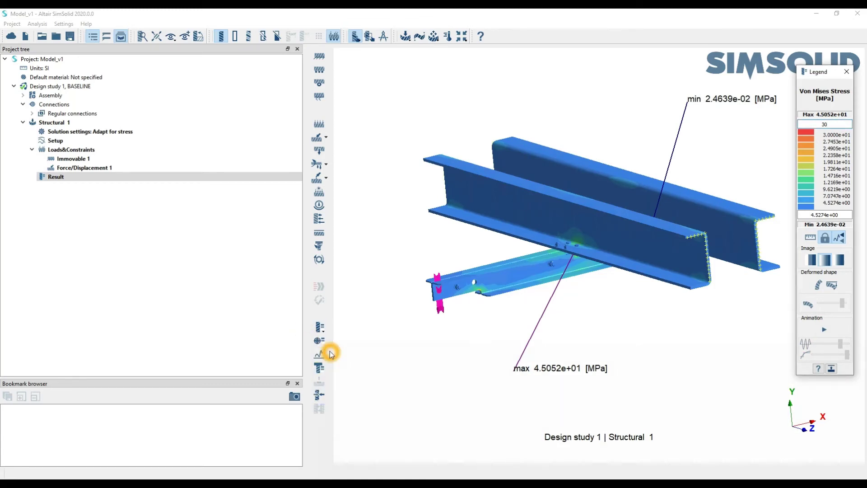
Probe the results with Pick Info at five points on the front channel beam's web, just above the bolted joint
click(324, 342)
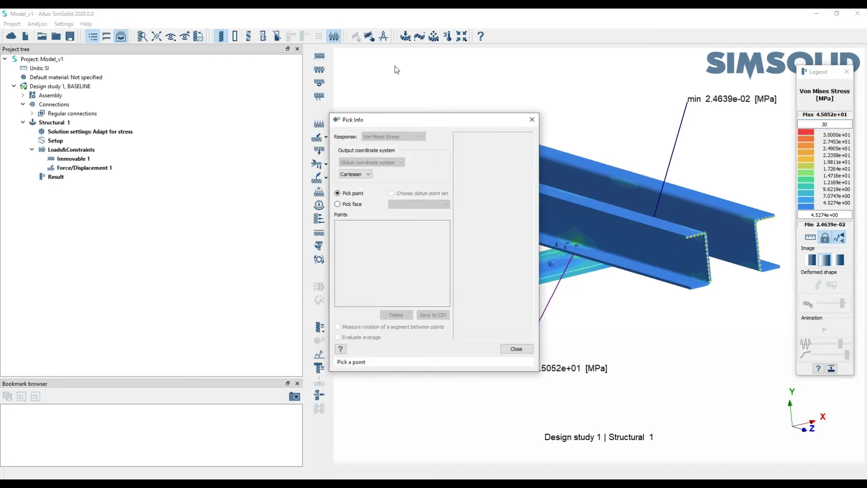
drag(393, 124, 171, 110)
scroll(473, 287, up, 5)
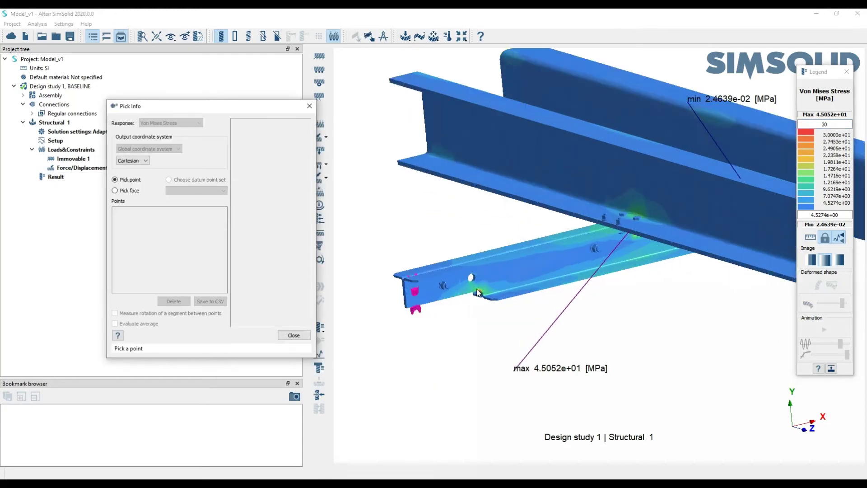
scroll(473, 287, up, 2)
right_drag(467, 284, 544, 276)
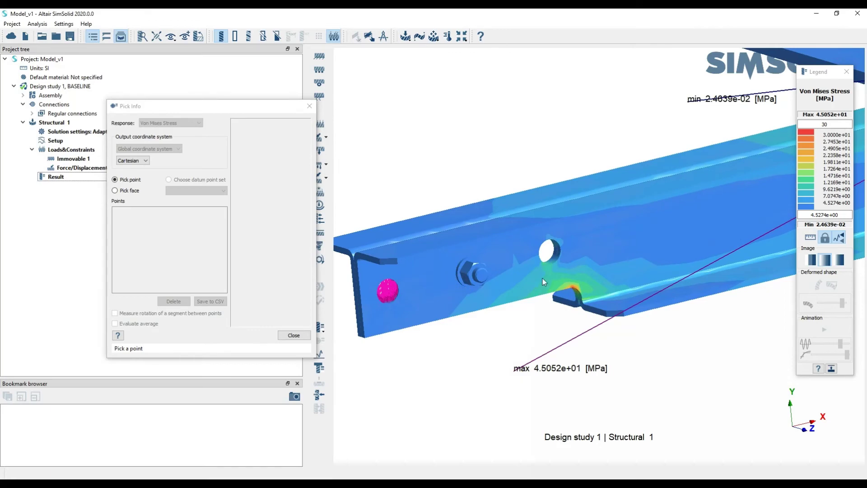
scroll(543, 278, down, 4)
middle_drag(583, 251, 533, 270)
click(658, 196)
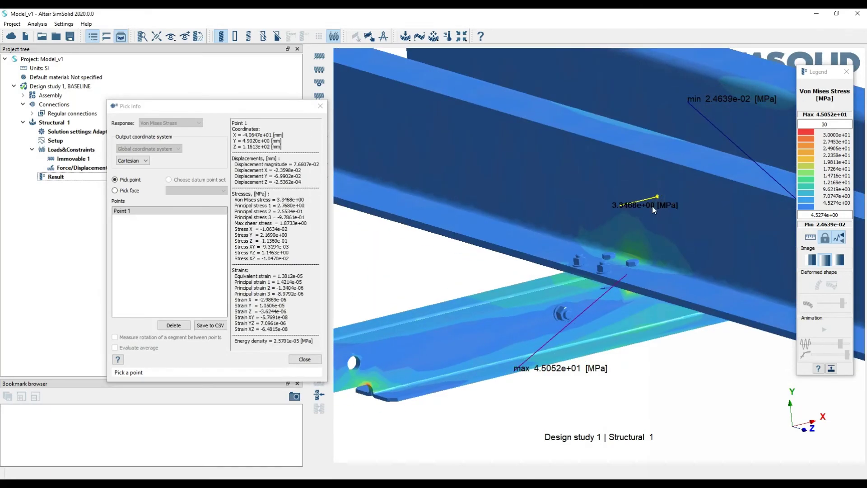
click(649, 209)
click(628, 224)
click(605, 200)
click(626, 187)
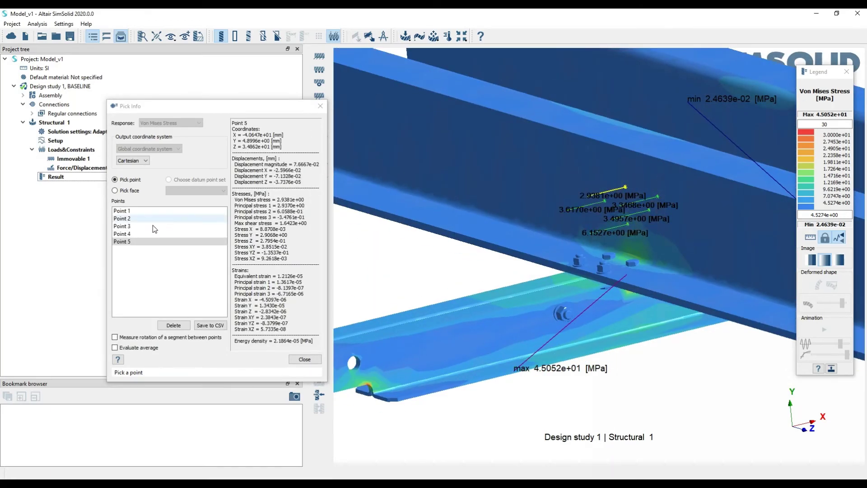
Review the displacements, stresses and strains of picked points 1 to 4 one after another
click(121, 212)
click(122, 219)
click(122, 225)
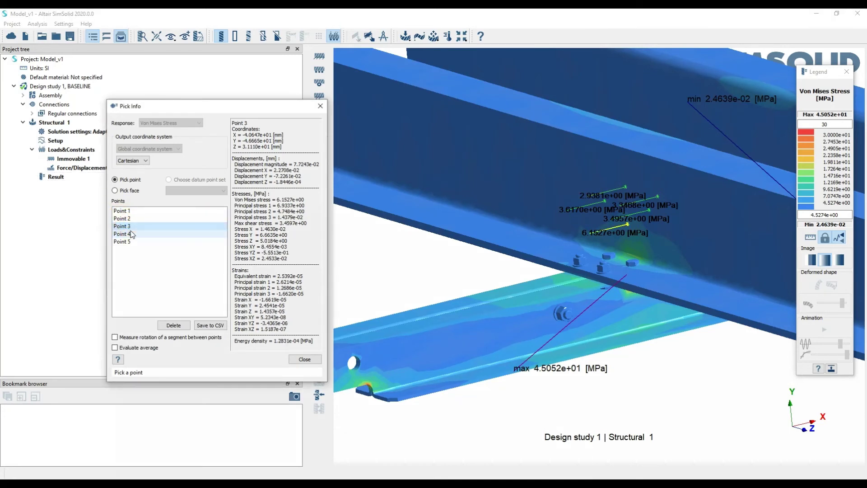
click(122, 233)
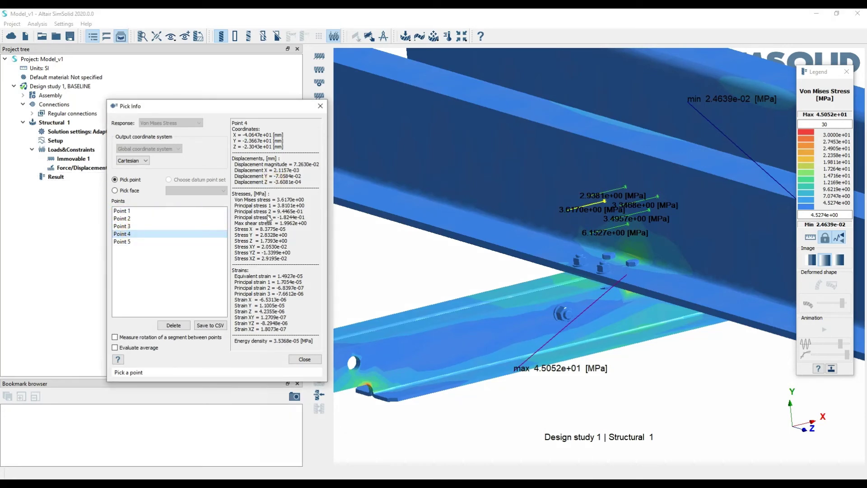
Evaluate the average results over all five picked points and close the point probe
click(127, 352)
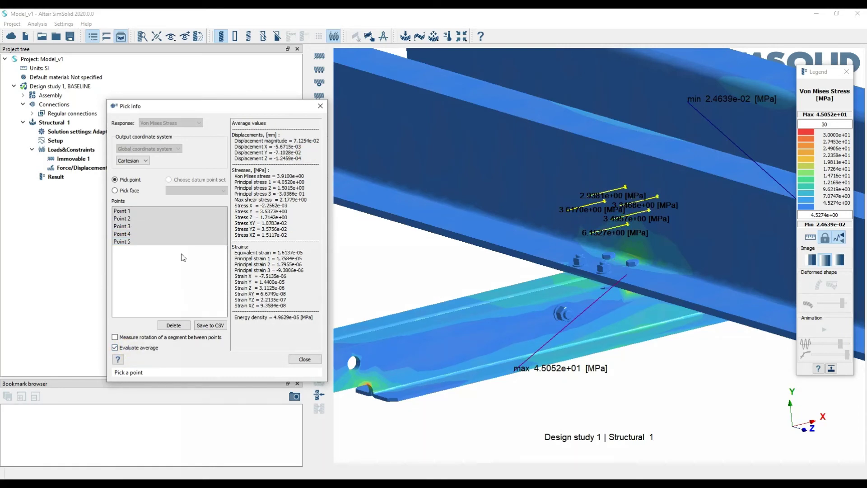
click(130, 189)
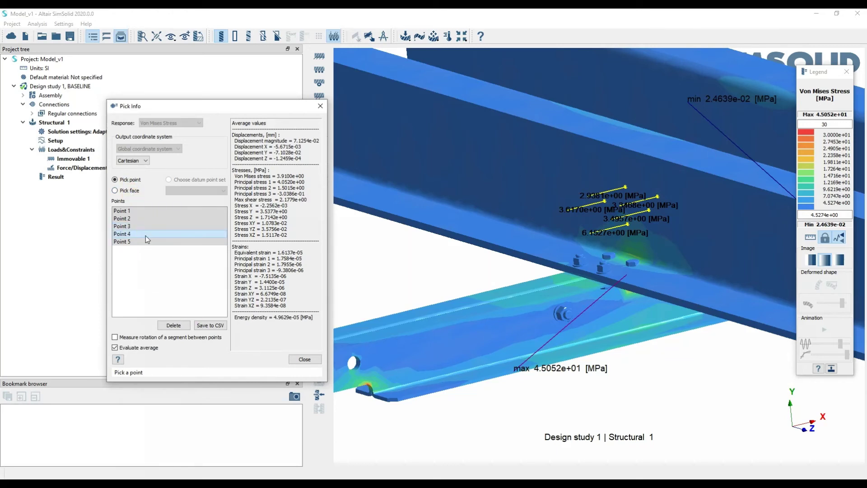
click(206, 325)
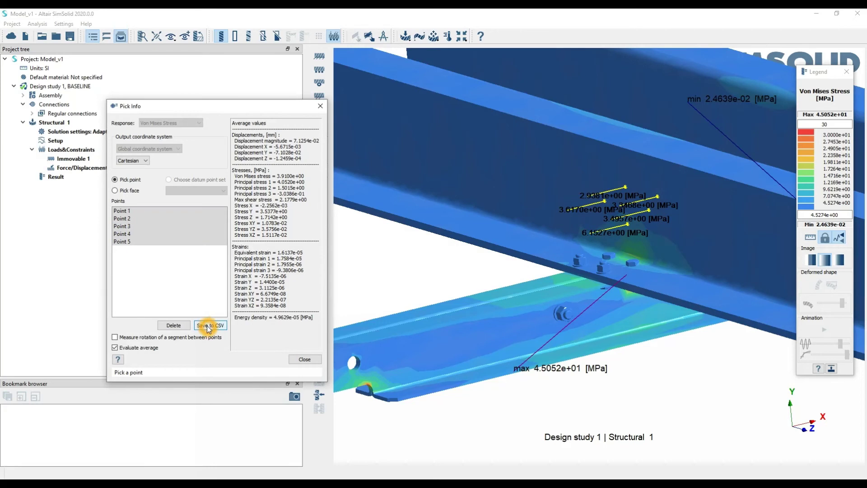
click(224, 316)
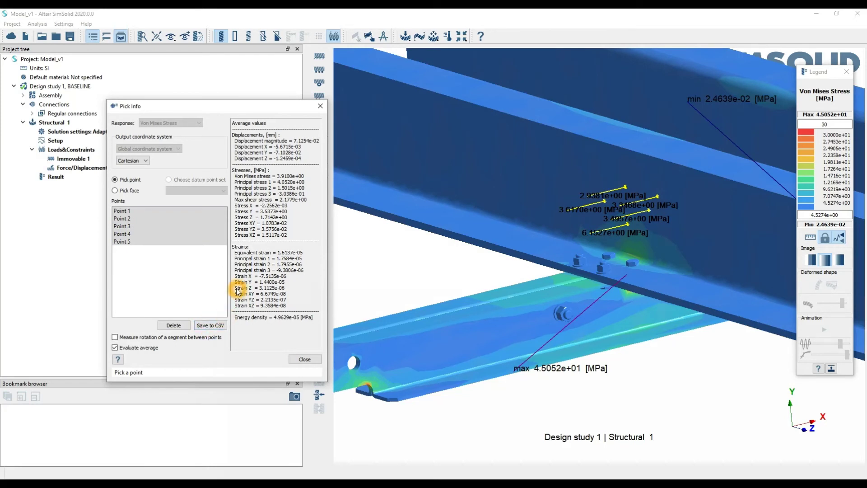
click(321, 106)
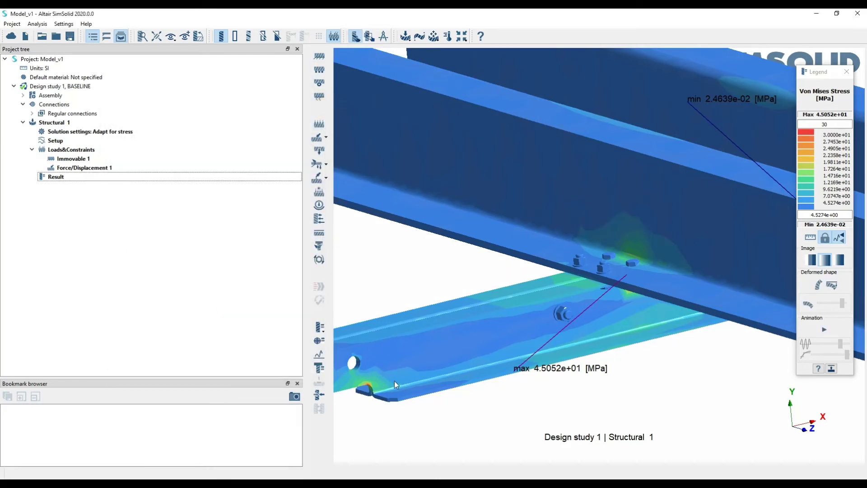
Graph the Von Mises Stress along a line between two points on the cross beam's upper flange, then close the graph
click(320, 356)
click(443, 133)
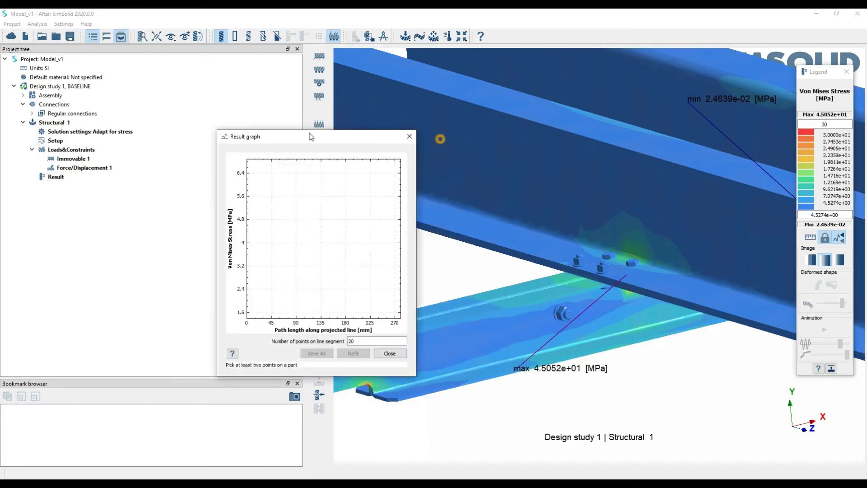
drag(586, 182, 589, 251)
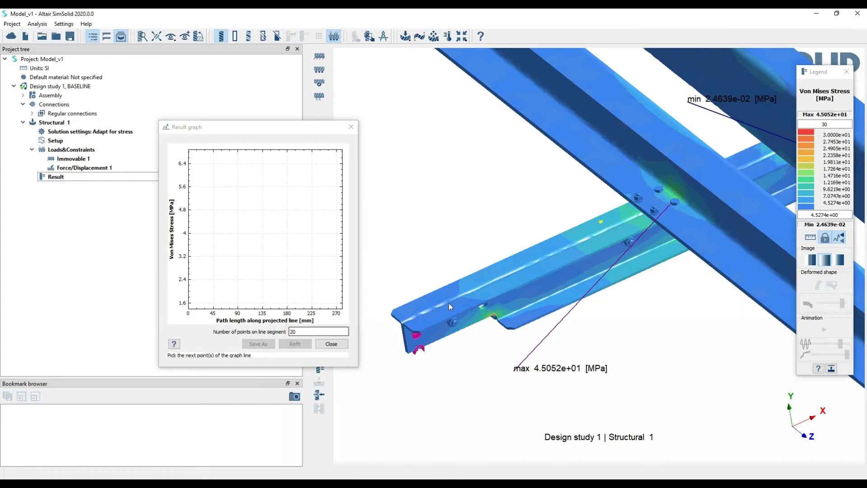
click(489, 274)
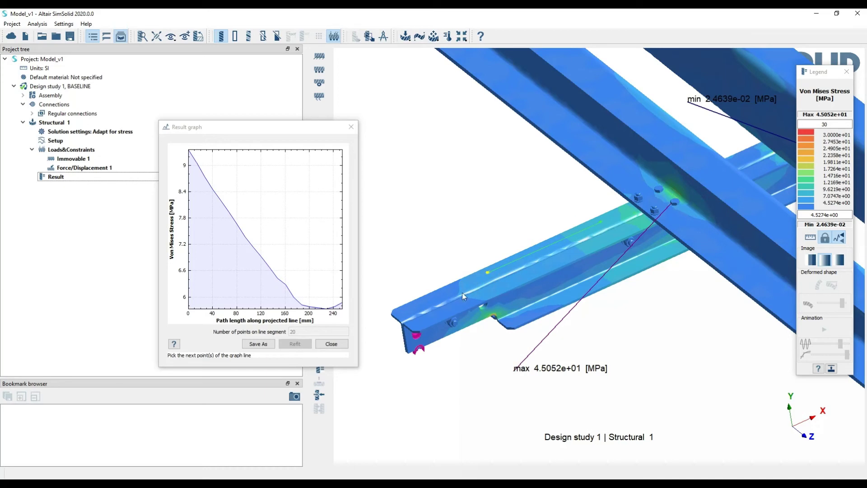
click(266, 346)
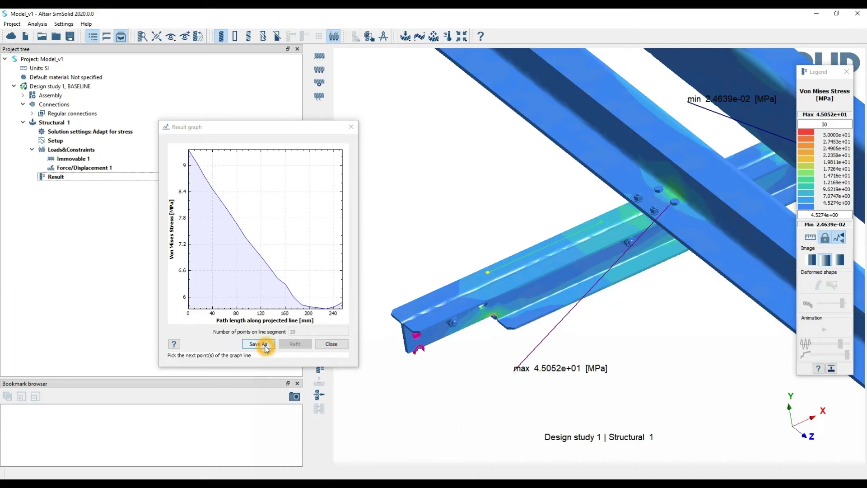
click(340, 345)
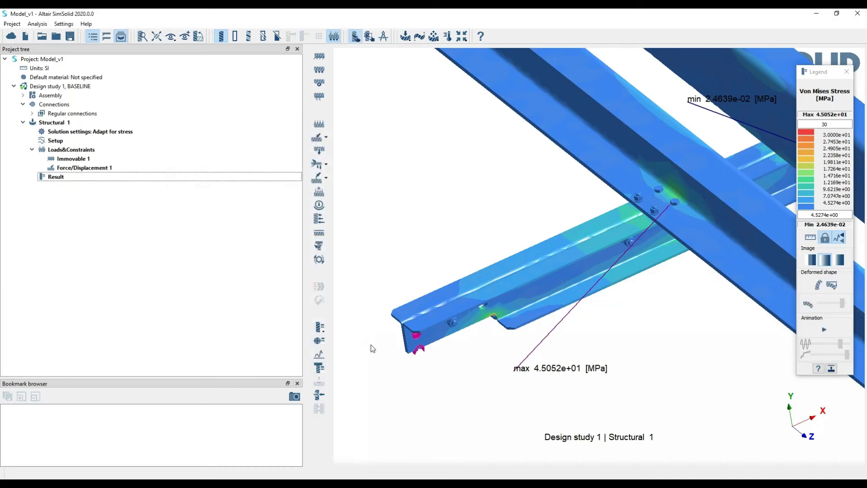
Review the axial forces, shear forces and bending moments of the bolts in a widened bolt/nut forces table, then close it
click(320, 368)
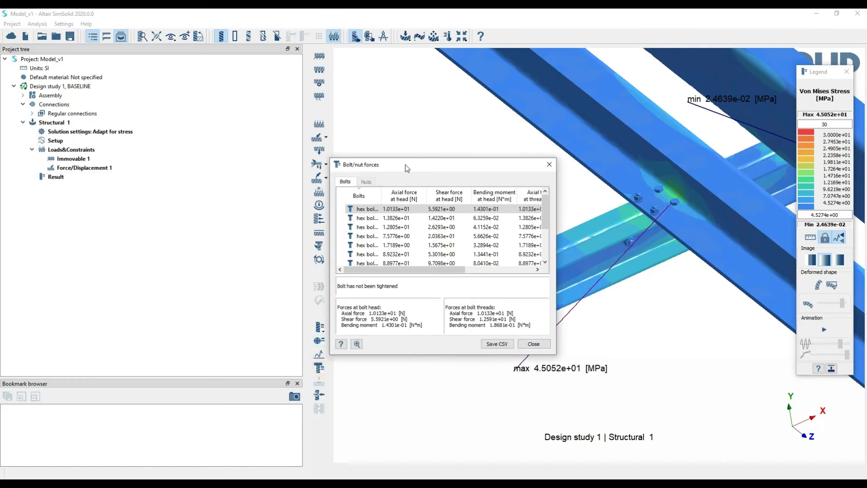
drag(406, 166, 185, 126)
drag(336, 192, 483, 186)
drag(309, 119, 255, 89)
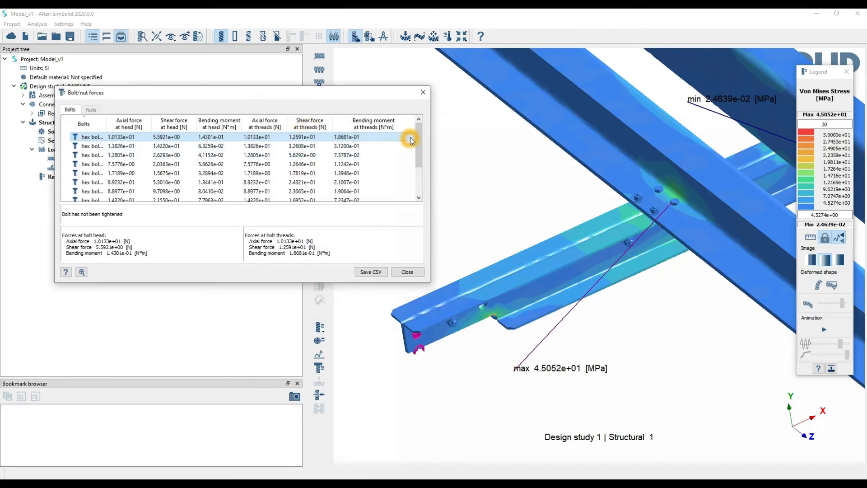
click(449, 324)
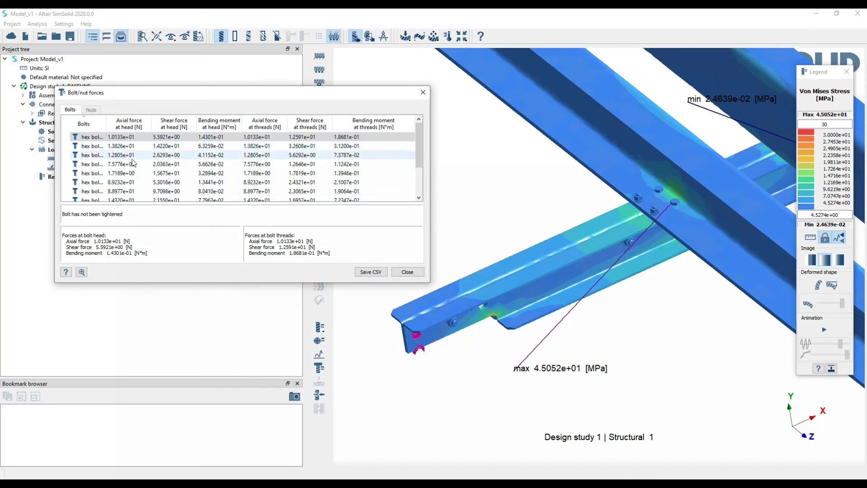
click(376, 272)
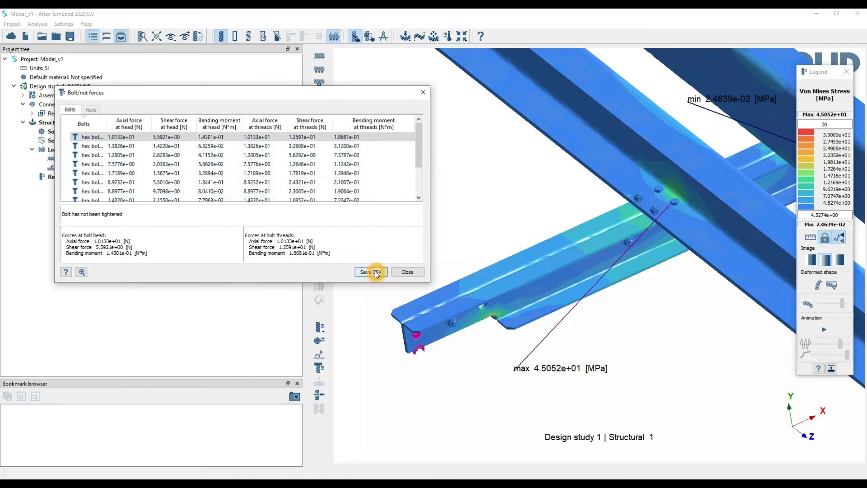
click(417, 272)
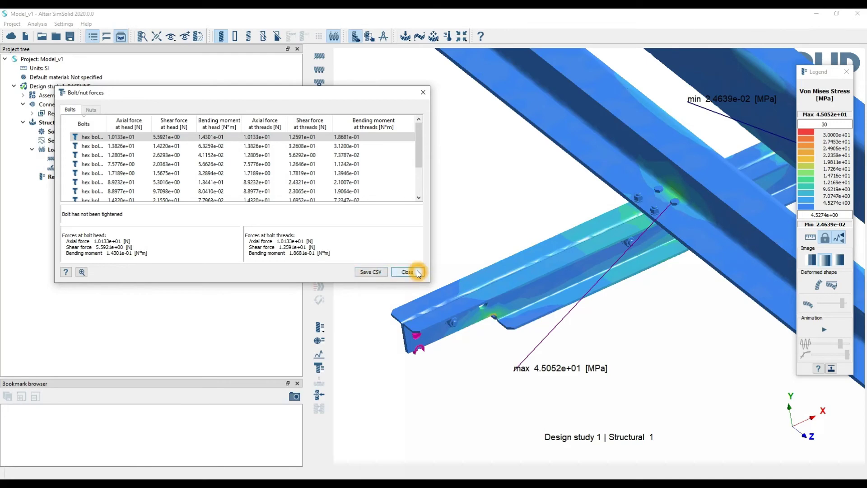
Review the reaction forces and moments at both main beam supports in the reaction/contact force results
click(319, 396)
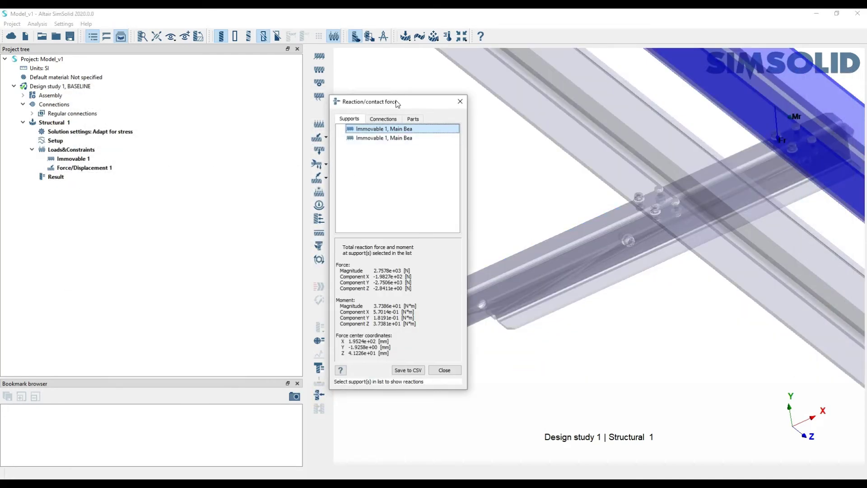
drag(397, 103, 250, 103)
click(639, 309)
drag(638, 309, 632, 271)
scroll(628, 248, down, 4)
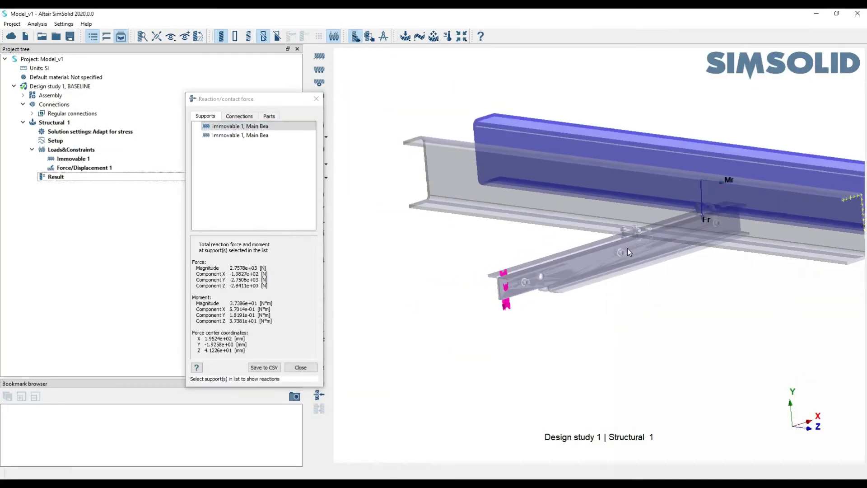
right_drag(627, 248, 574, 260)
drag(597, 258, 594, 278)
click(488, 276)
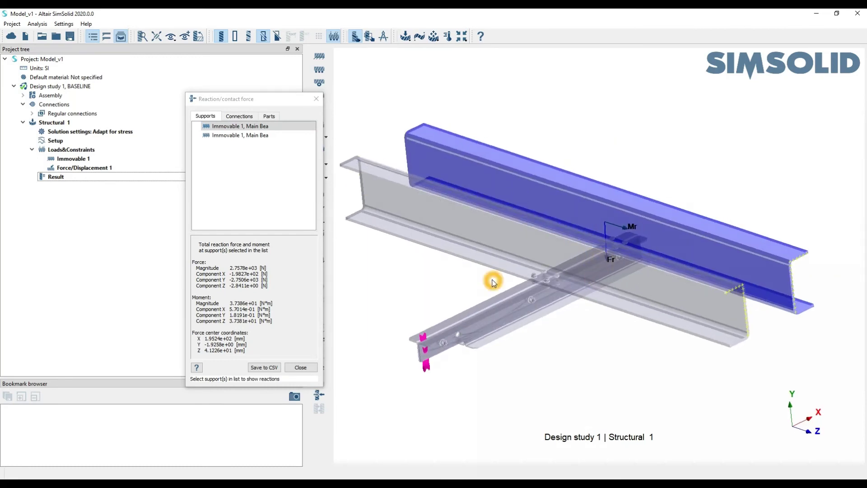
click(248, 135)
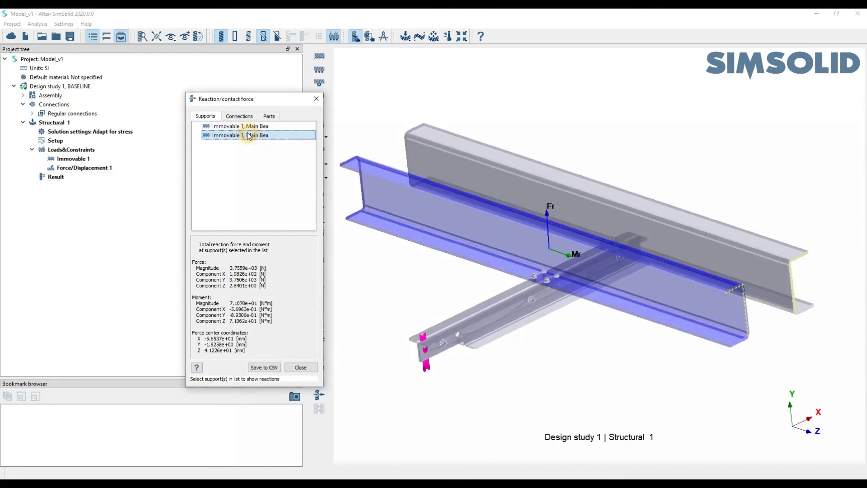
Review the contact force and moment at Connection 1 and close the reaction/contact force results
click(244, 118)
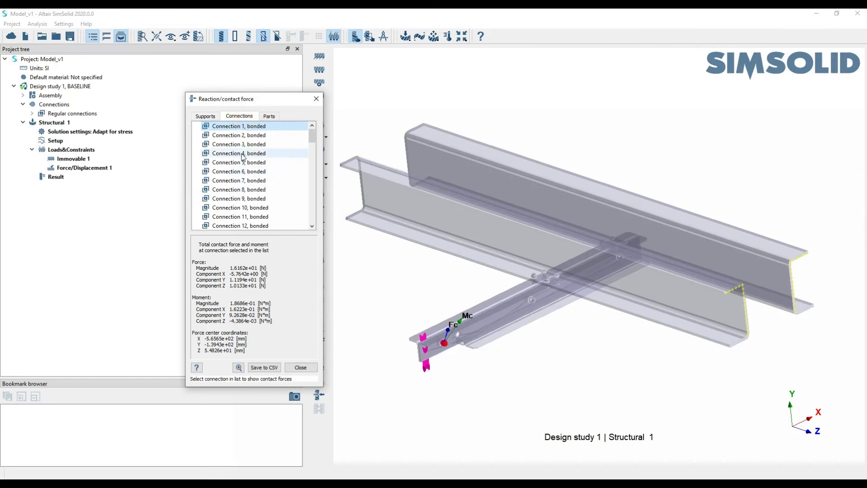
click(211, 118)
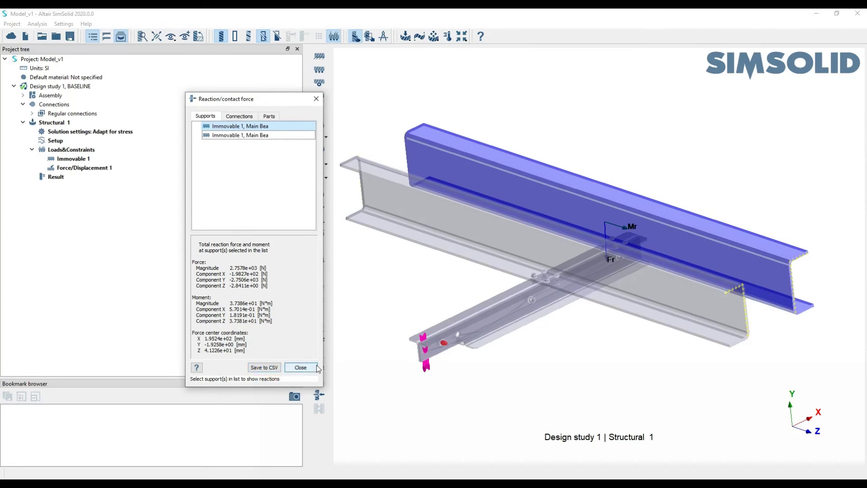
click(301, 367)
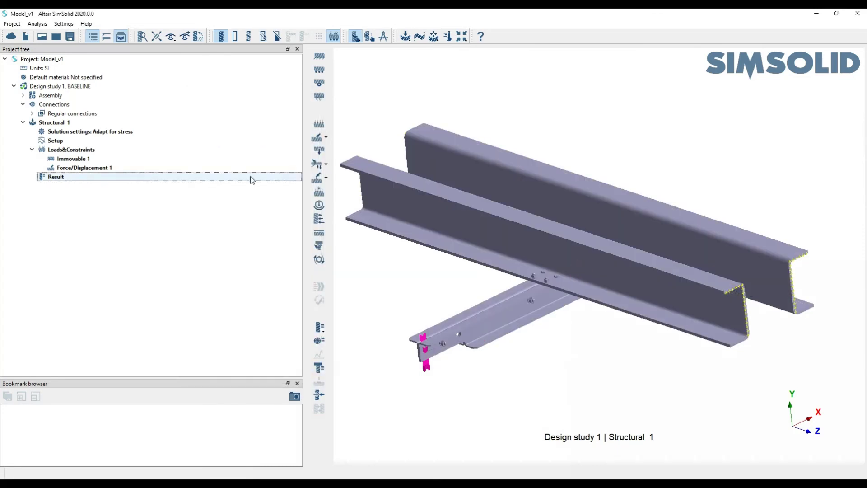
Examine the cross beam and its bolted joint with the main beams from several angles and distances
drag(542, 269, 517, 246)
right_drag(517, 245, 536, 233)
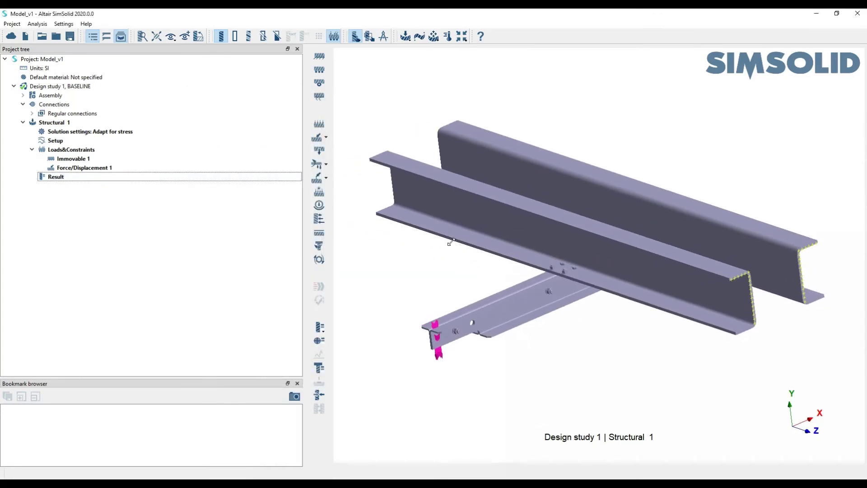
drag(451, 240, 453, 242)
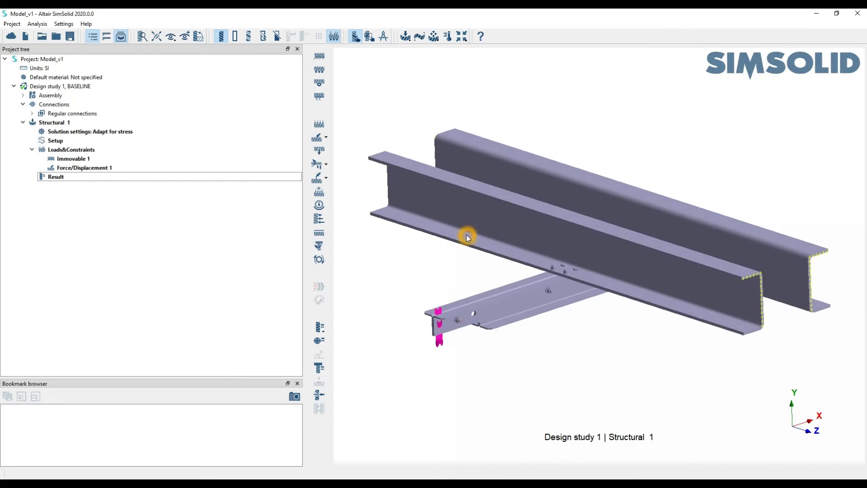
scroll(542, 294, up, 4)
mouse_move(425, 347)
mouse_down()
mouse_move(506, 330)
mouse_move(422, 339)
mouse_up()
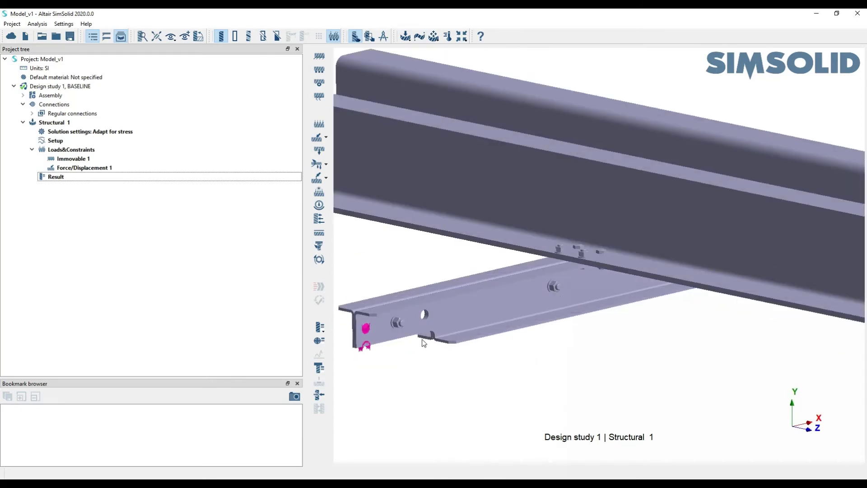
drag(586, 287, 537, 297)
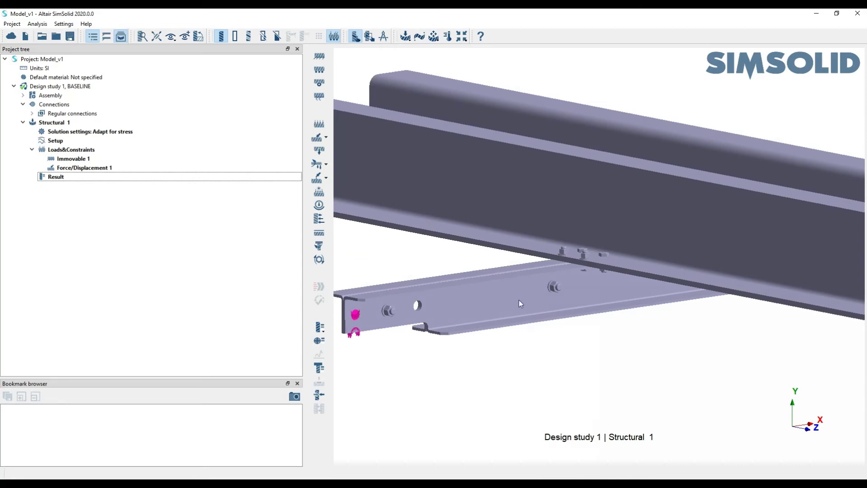
click(476, 270)
scroll(587, 281, up, 3)
drag(623, 277, 607, 301)
scroll(586, 294, down, 5)
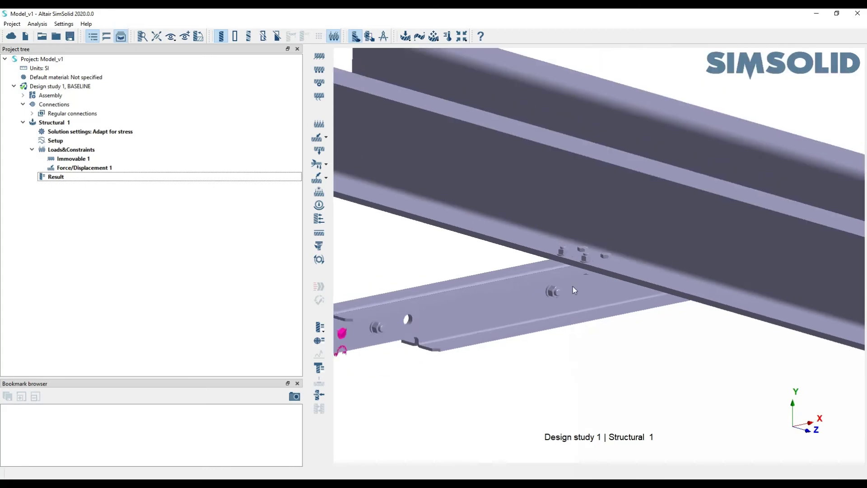
Display the Von Mises Stress plot and examine the stress concentration around the bolts joining the cross beam to the main beam
click(319, 326)
click(360, 339)
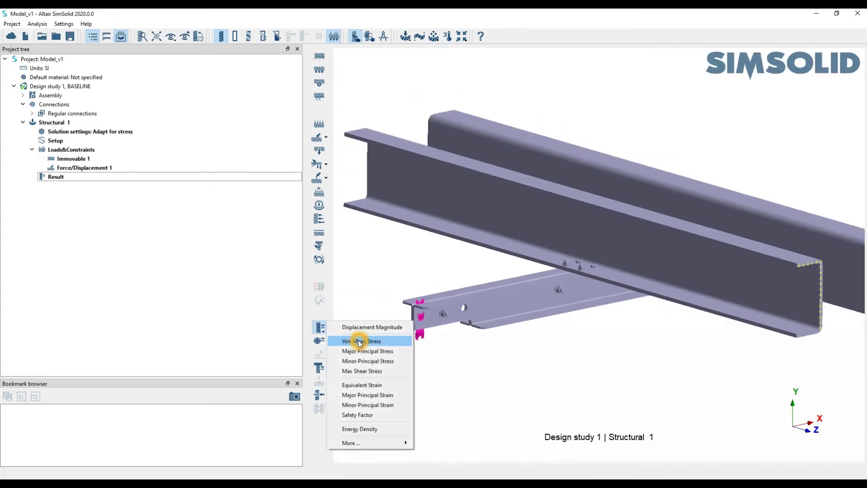
drag(632, 266, 613, 239)
scroll(615, 278, up, 6)
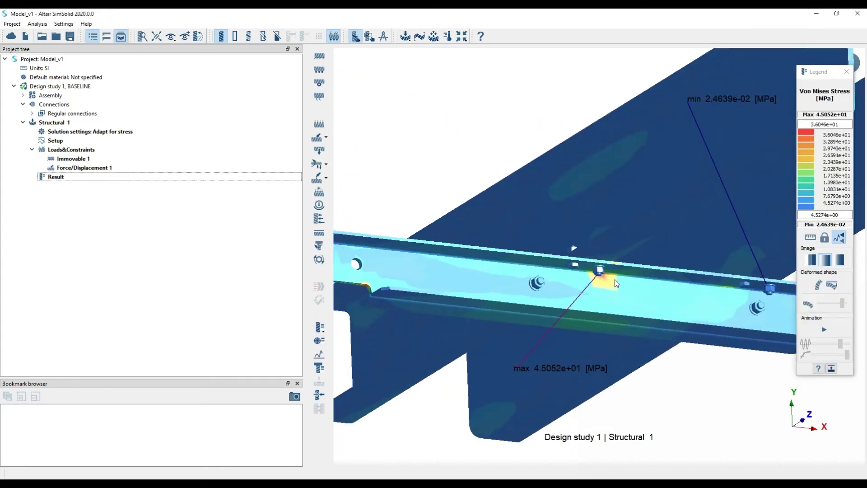
drag(618, 279, 549, 242)
drag(583, 274, 485, 247)
scroll(580, 272, down, 4)
scroll(579, 273, down, 5)
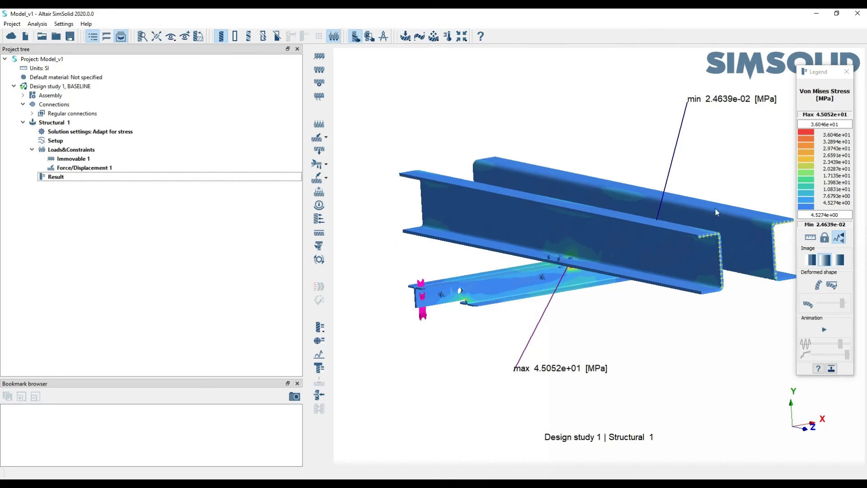
click(572, 299)
scroll(573, 272, up, 3)
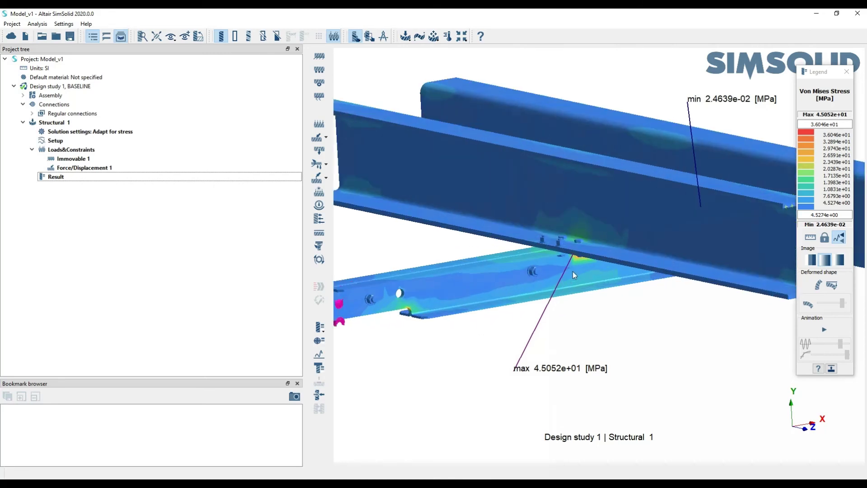
scroll(573, 271, down, 3)
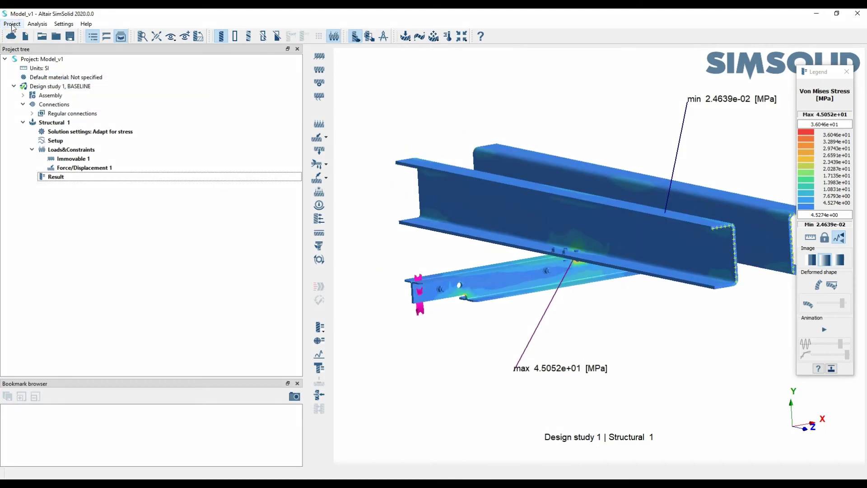
Import the geometry file Model_v2.x_t into the project as a second design study
click(12, 24)
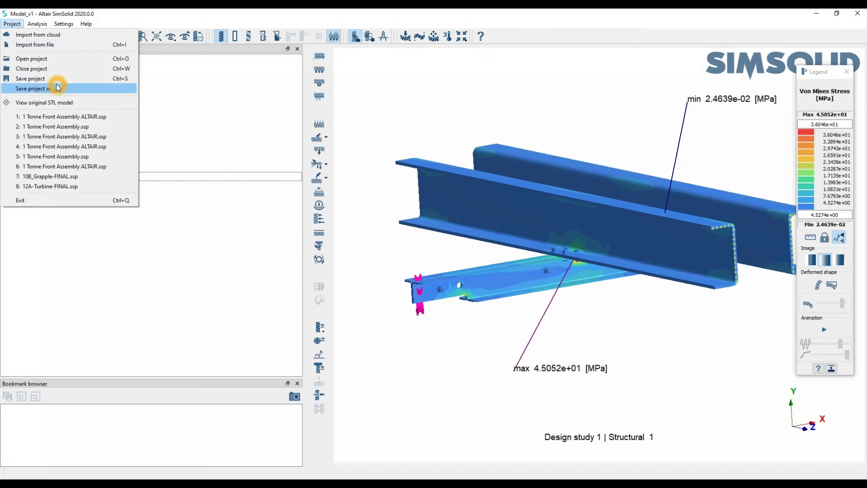
click(63, 45)
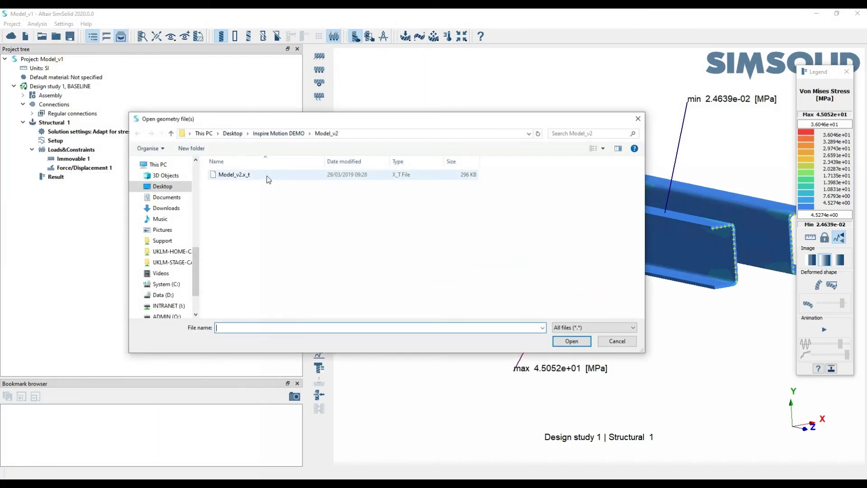
double_click(269, 180)
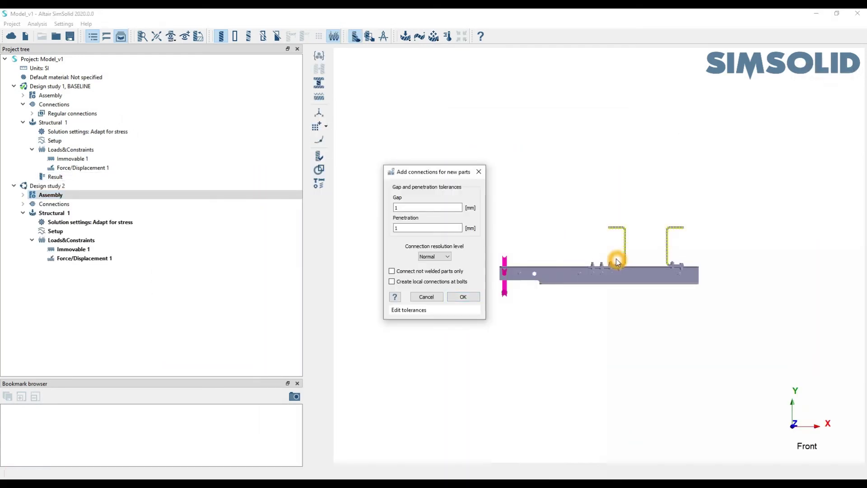
Create connections for the new parts with 1 mm gap and penetration tolerances and Normal resolution
drag(625, 273, 641, 246)
scroll(637, 248, up, 5)
drag(565, 281, 626, 231)
scroll(595, 272, down, 5)
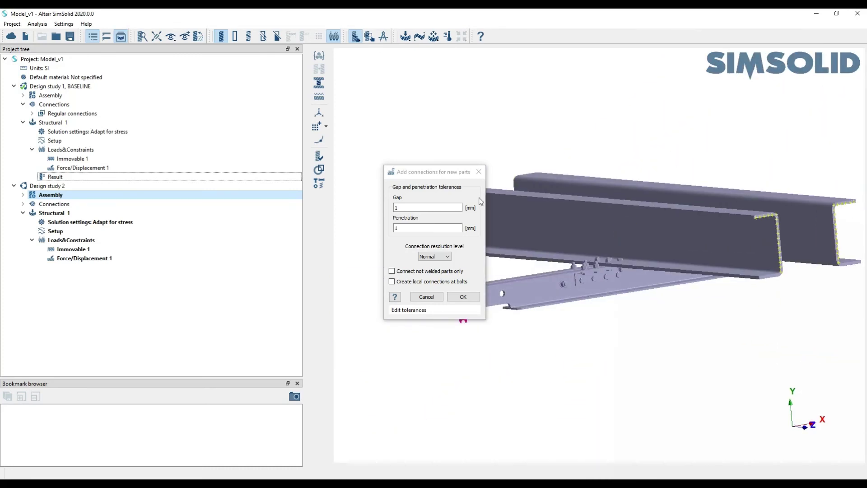
drag(425, 166, 365, 162)
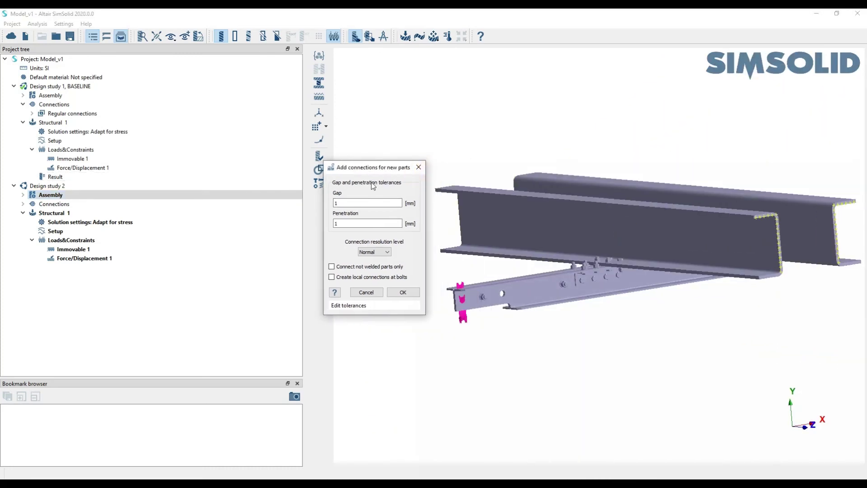
click(348, 209)
click(355, 205)
click(402, 291)
Expand the regular connections of Design study 2 and look through the list of bonded and sliding connections
click(23, 204)
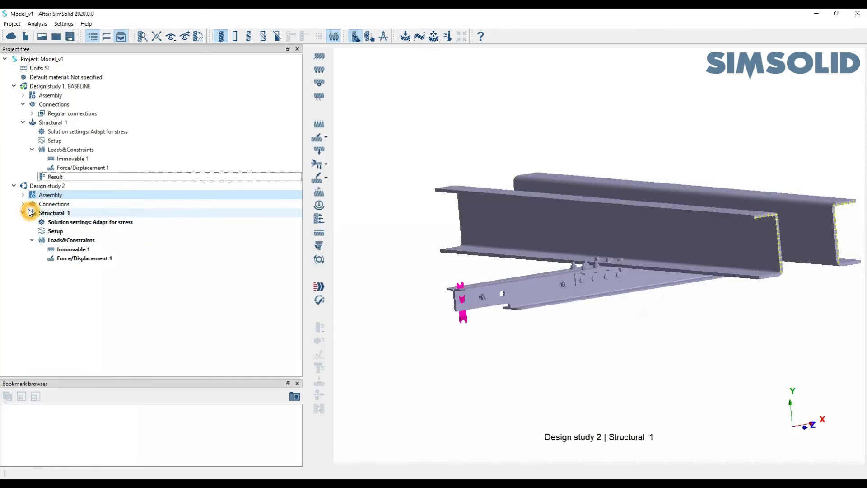
click(32, 212)
scroll(116, 225, down, 20)
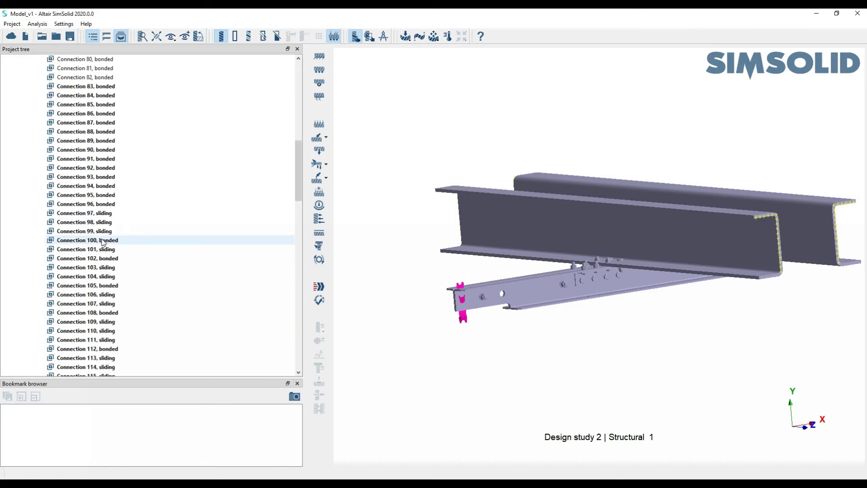
scroll(121, 280, down, 20)
scroll(126, 294, up, 20)
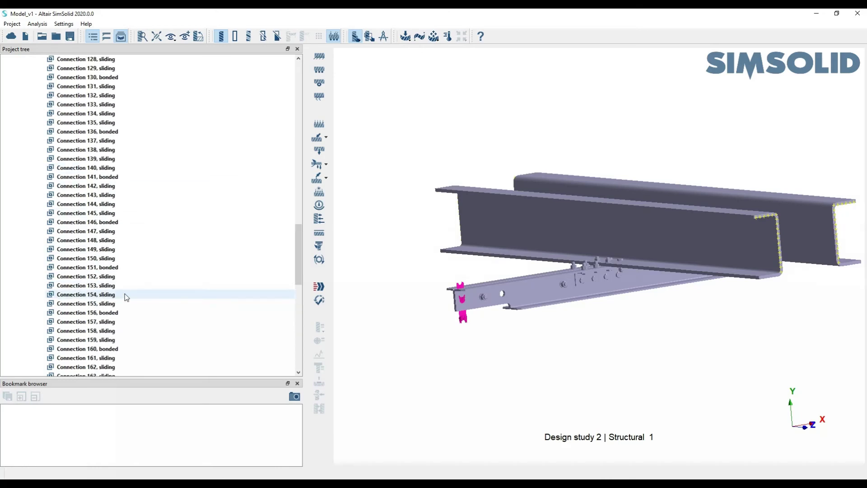
scroll(126, 292, up, 8)
scroll(587, 271, up, 10)
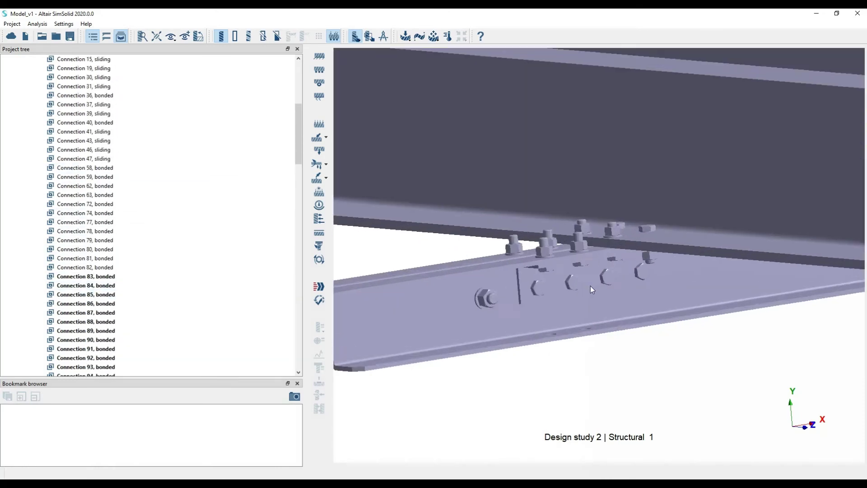
Show the part edges and inspect the added plate and bolts at the cross beam joint
scroll(546, 265, up, 4)
drag(546, 265, 587, 246)
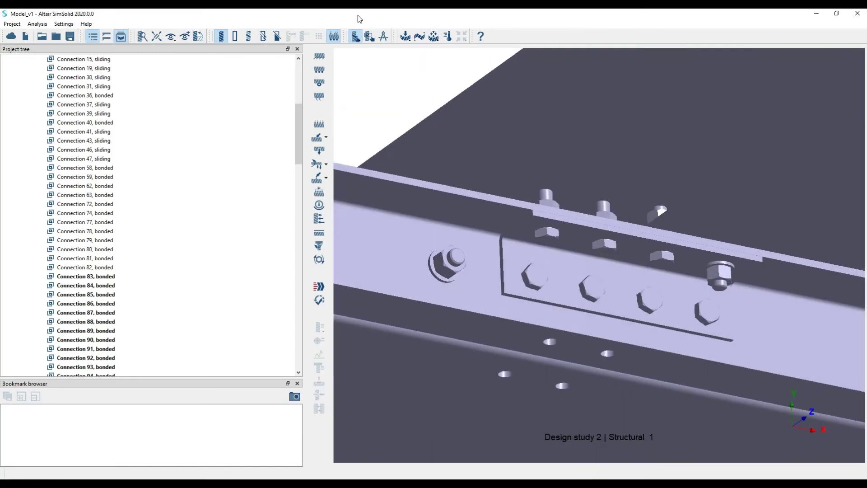
click(236, 36)
drag(597, 229, 630, 257)
drag(518, 254, 556, 264)
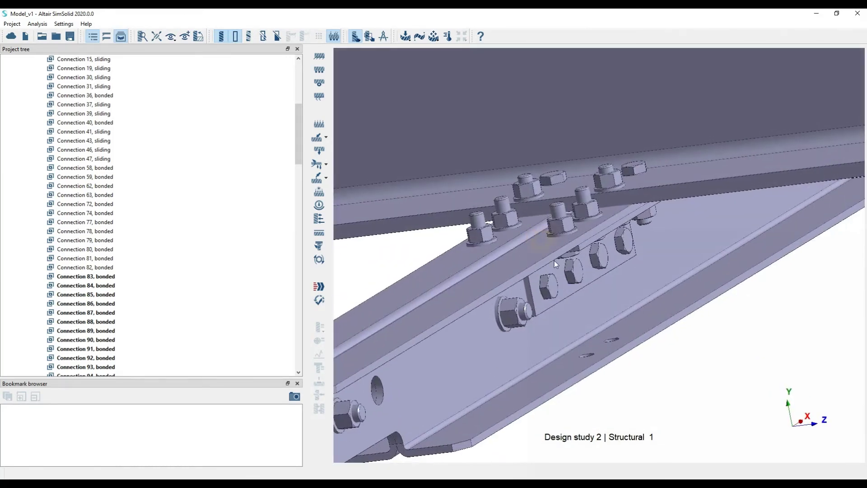
drag(585, 215, 549, 268)
Highlight connections 83 to 108 of Design study 2 in the model, then collapse the regular connections list
click(101, 277)
scroll(120, 299, down, 7)
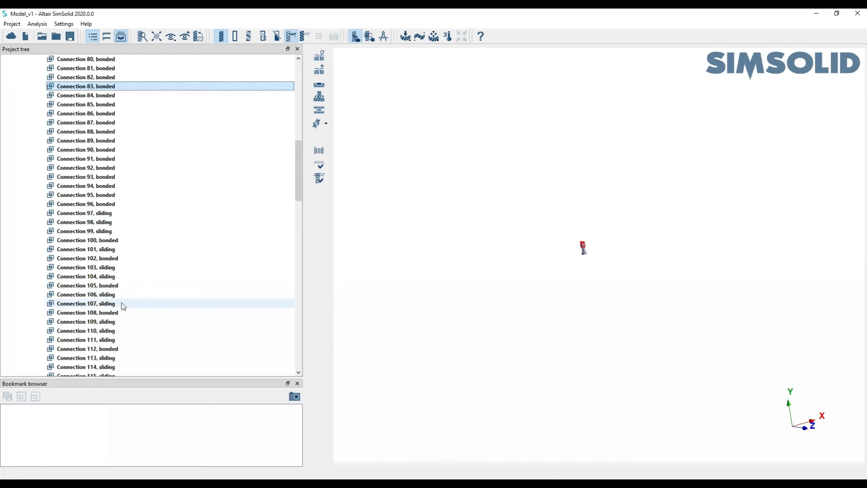
shift+click(116, 311)
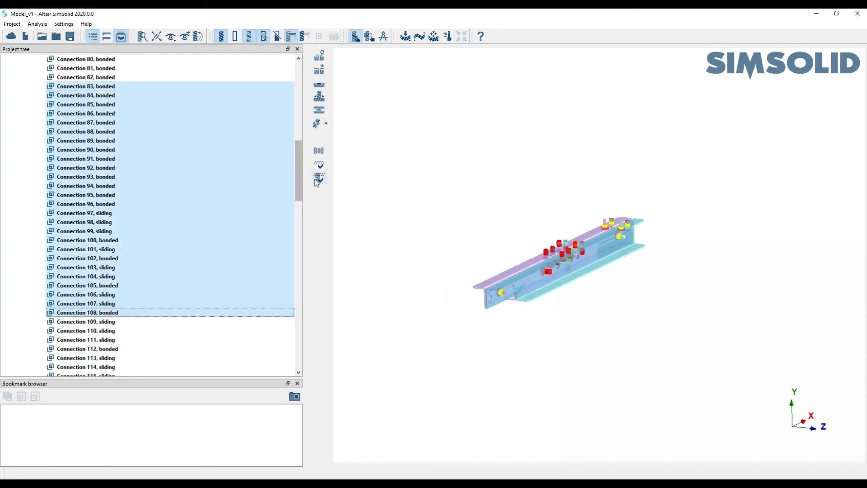
drag(298, 171, 298, 92)
click(64, 223)
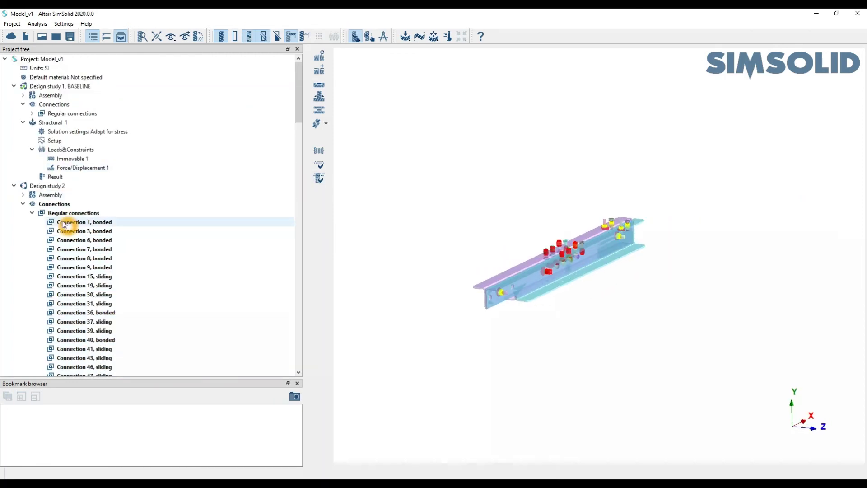
click(33, 213)
Expand the Design study 2 assembly and apply the generic Steel material to all its parts
click(23, 198)
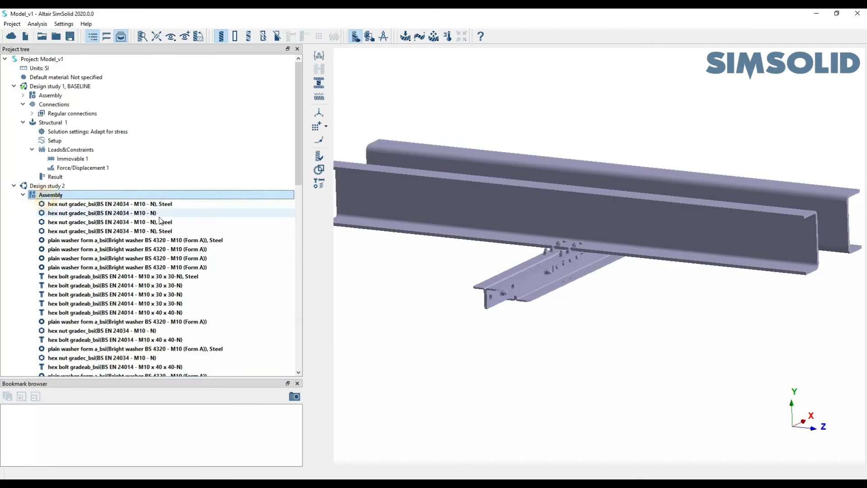
click(320, 57)
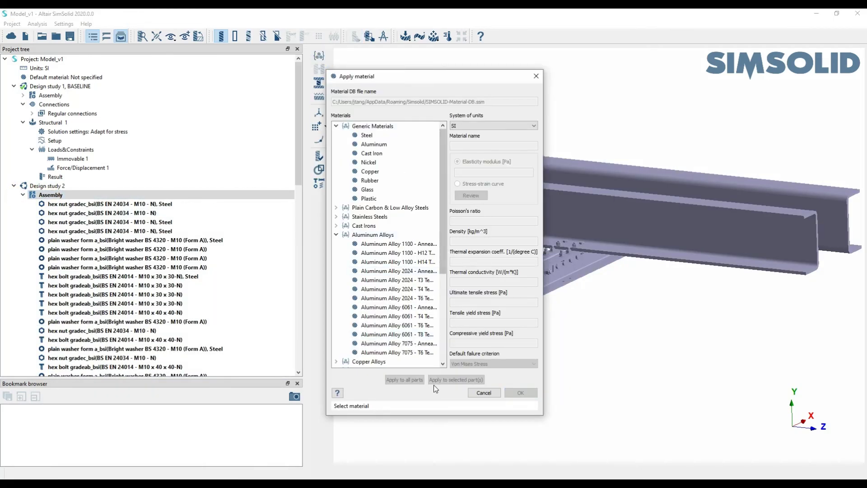
click(368, 137)
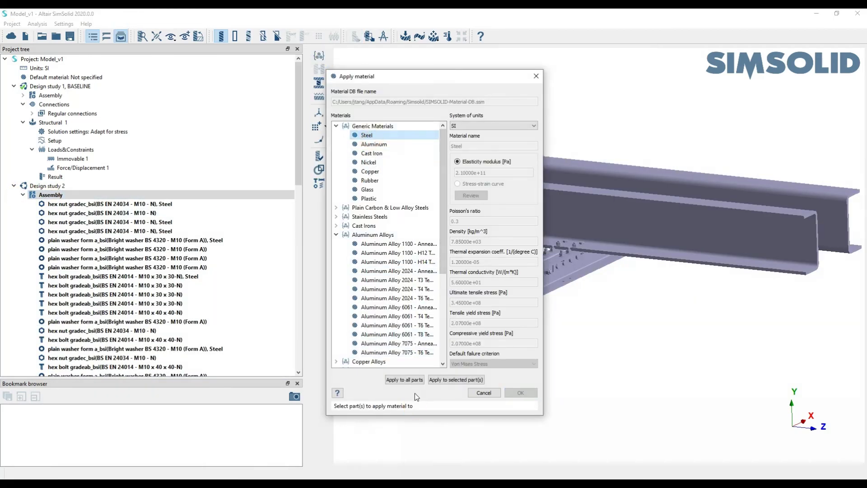
click(409, 380)
click(520, 393)
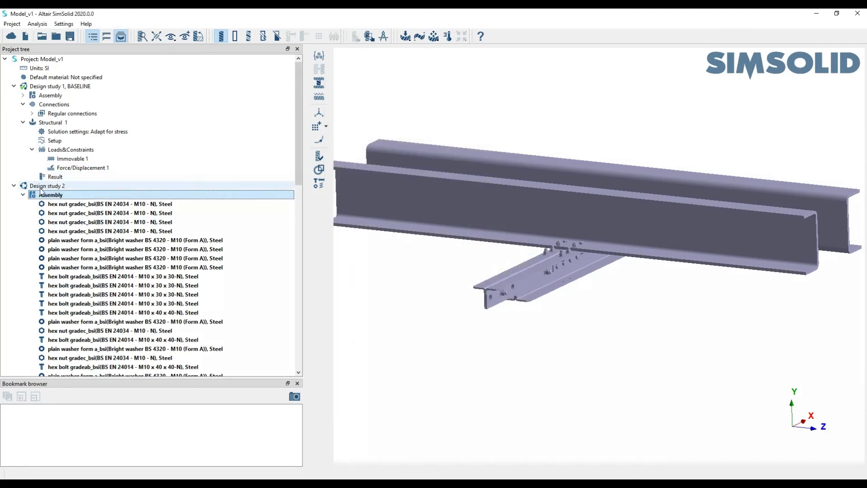
Collapse the Design study 2 assembly, select its Structural 1 analysis, and examine the immovable supports and the load on the model
double_click(42, 191)
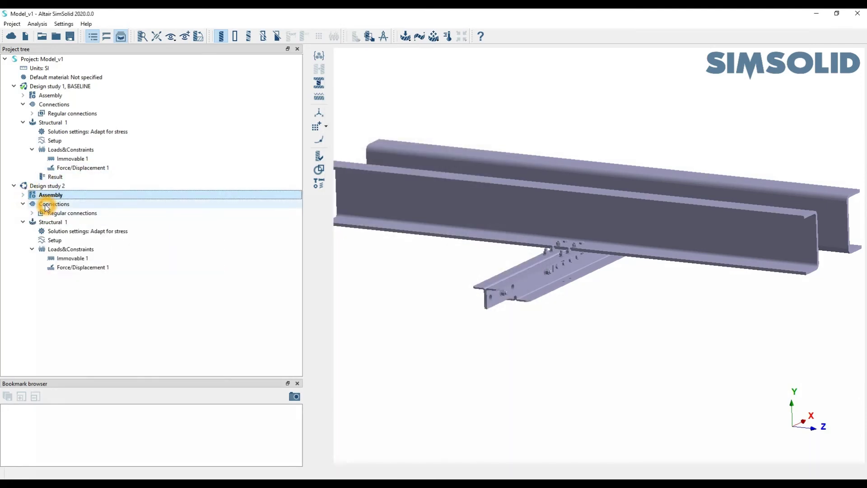
click(59, 223)
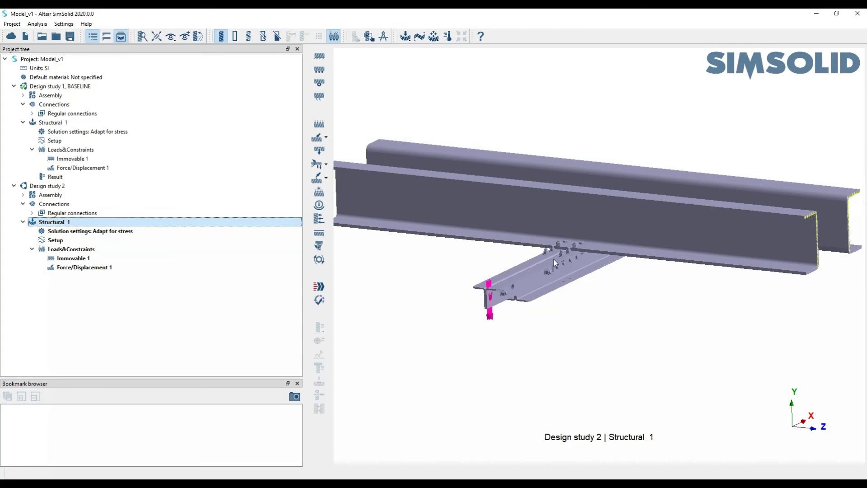
drag(728, 280, 681, 285)
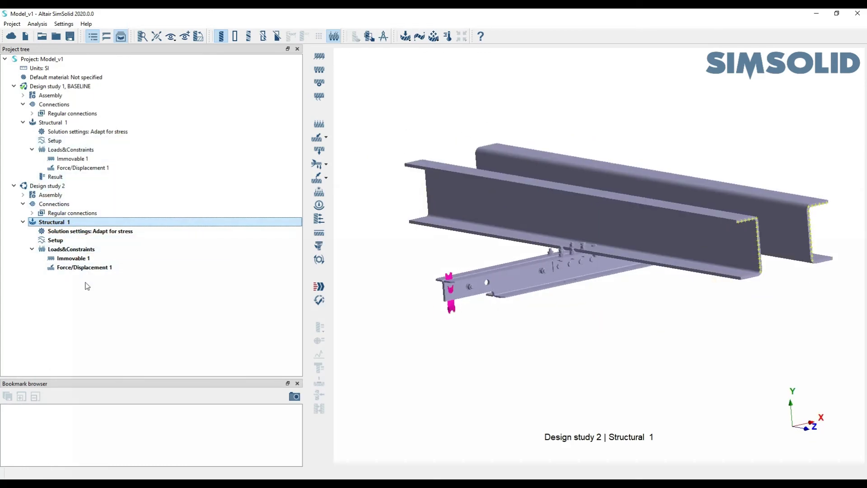
scroll(760, 235, up, 3)
scroll(759, 237, down, 2)
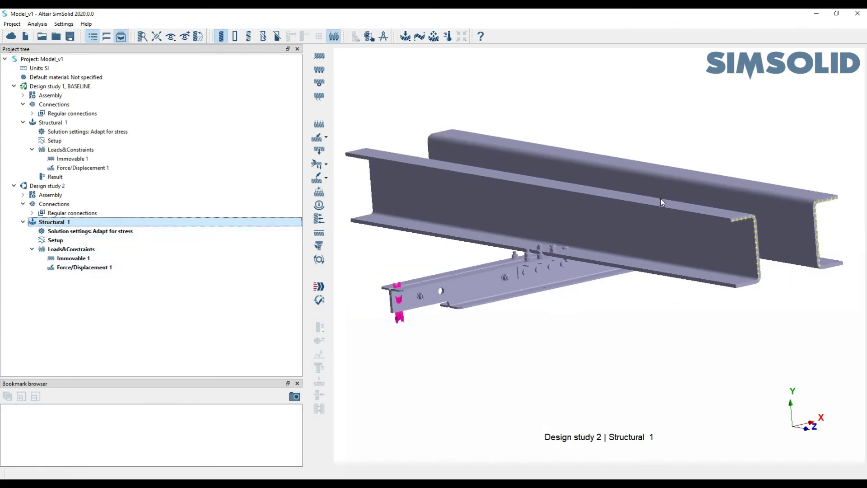
click(751, 219)
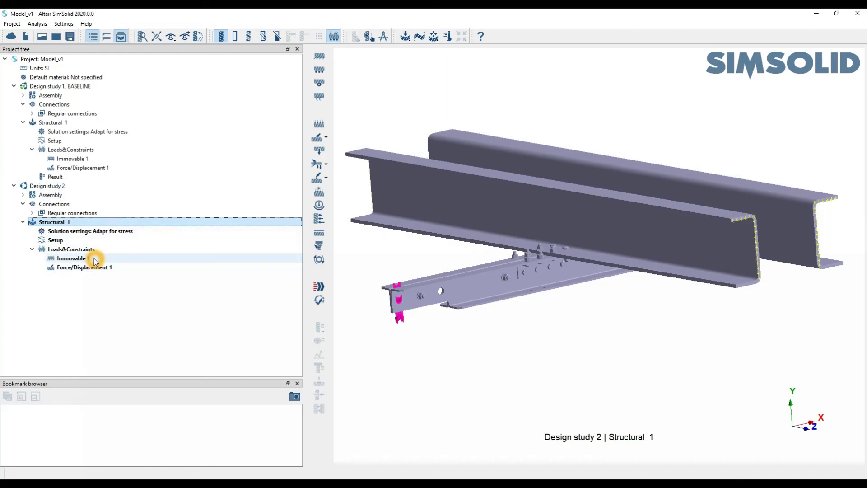
middle_drag(538, 199, 505, 302)
scroll(502, 300, up, 5)
scroll(500, 300, up, 2)
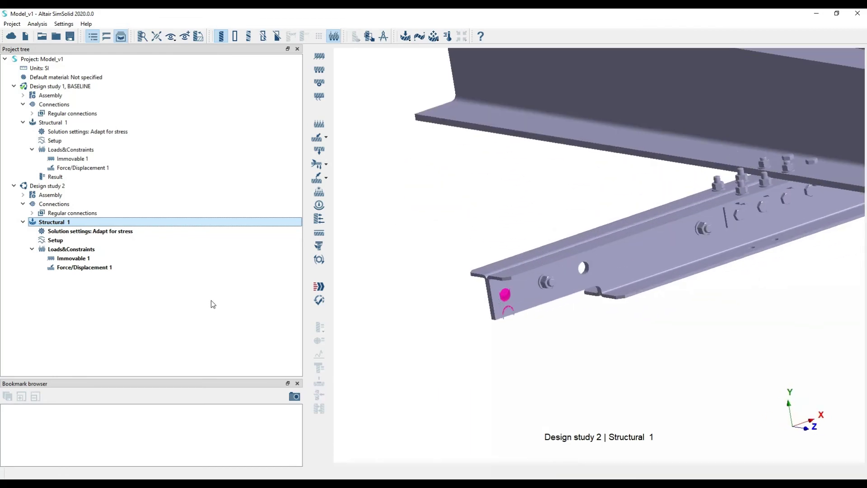
scroll(506, 266, down, 3)
middle_drag(518, 156, 516, 137)
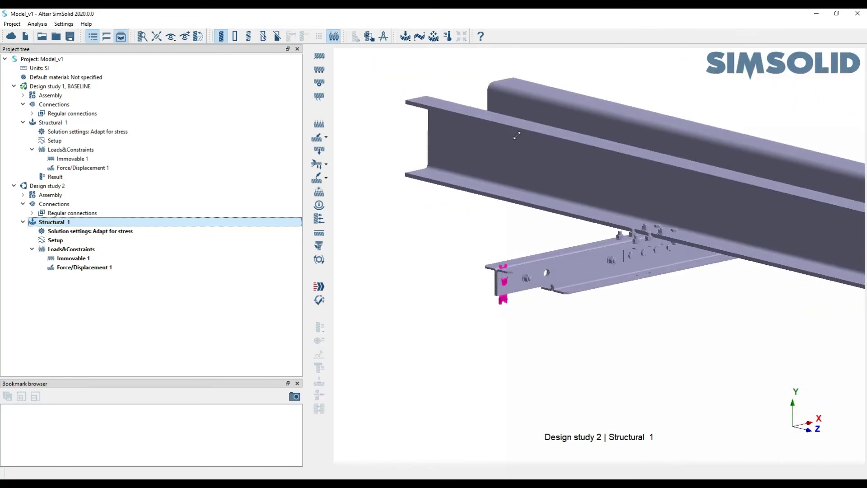
Compare the geometry of Design study 1 and Design study 2, and solve the Structural 1 analysis of Design study 2
click(68, 91)
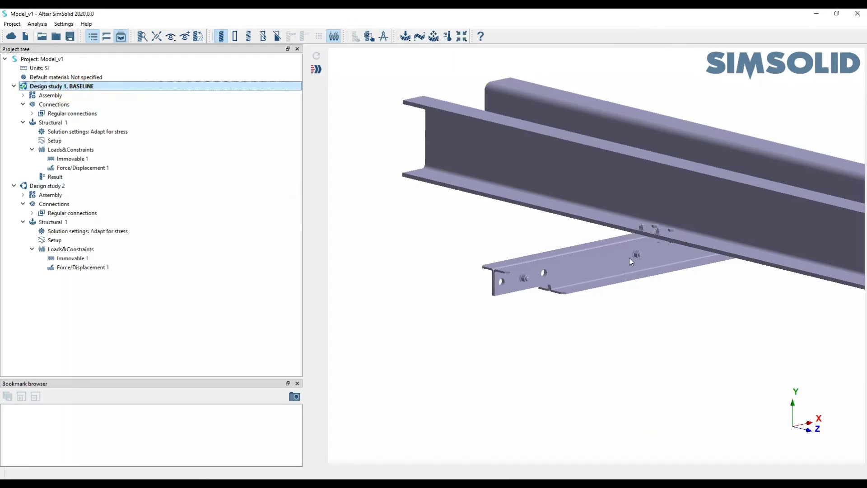
click(42, 187)
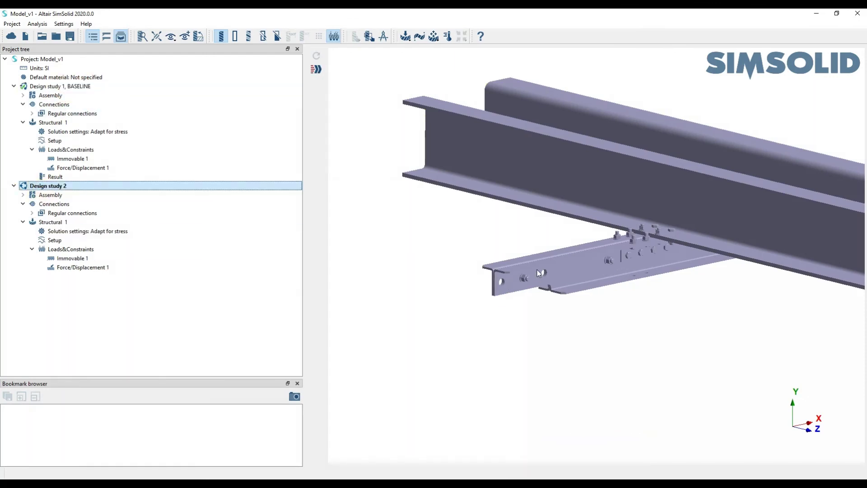
click(73, 249)
click(320, 289)
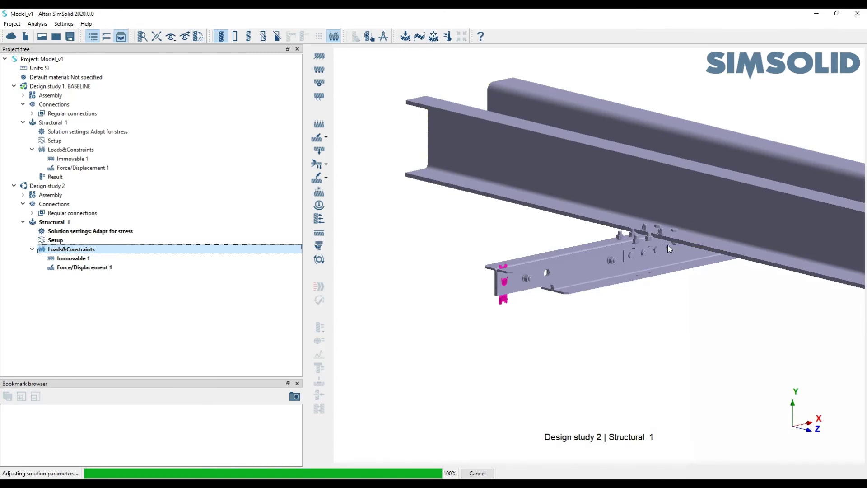
scroll(669, 244, down, 5)
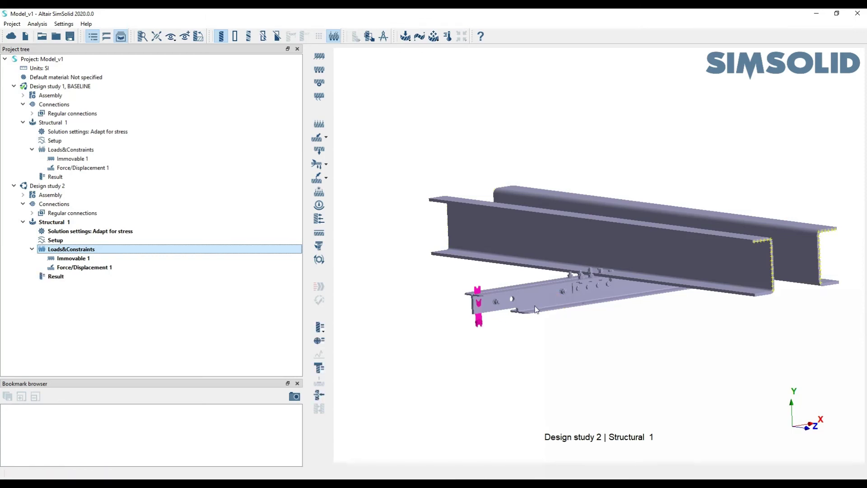
Show the solution info for the Design study 2 result and close it
right_click(60, 276)
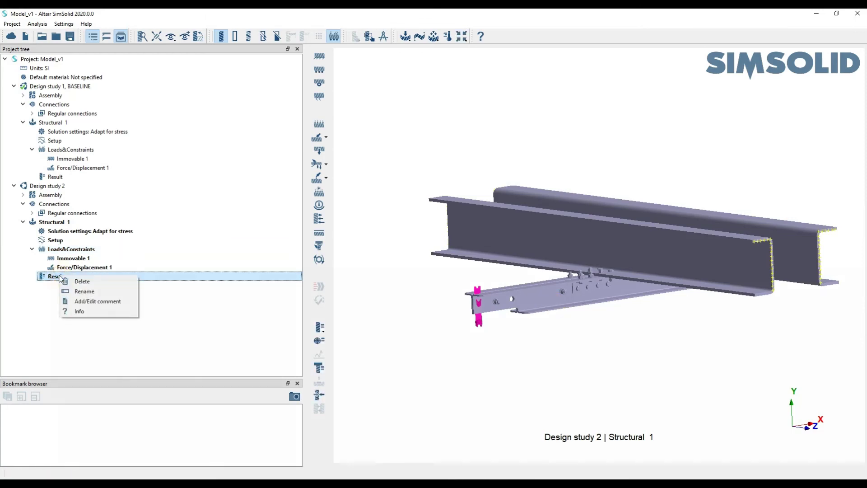
click(93, 310)
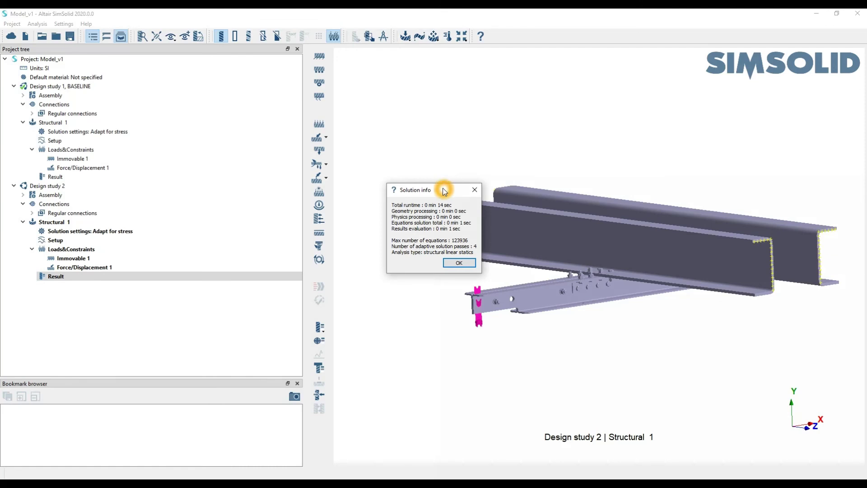
drag(444, 190, 435, 203)
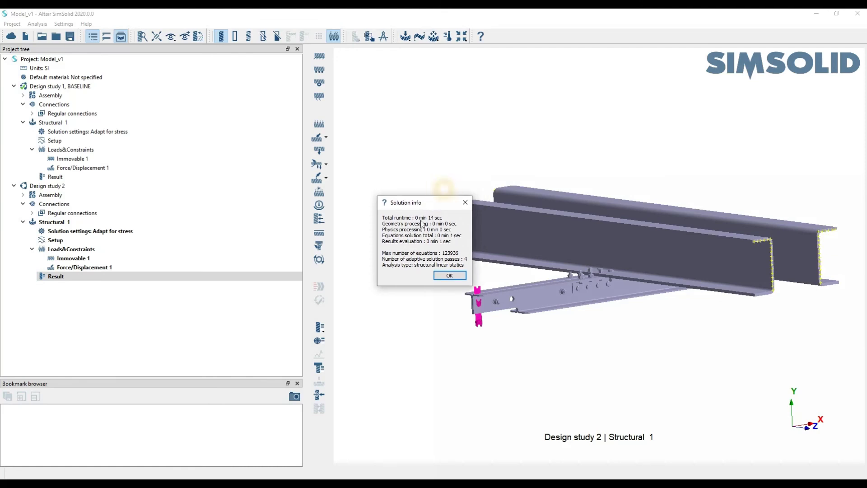
click(465, 202)
Display the Von Mises Stress contour for the Design study 2 result
click(320, 326)
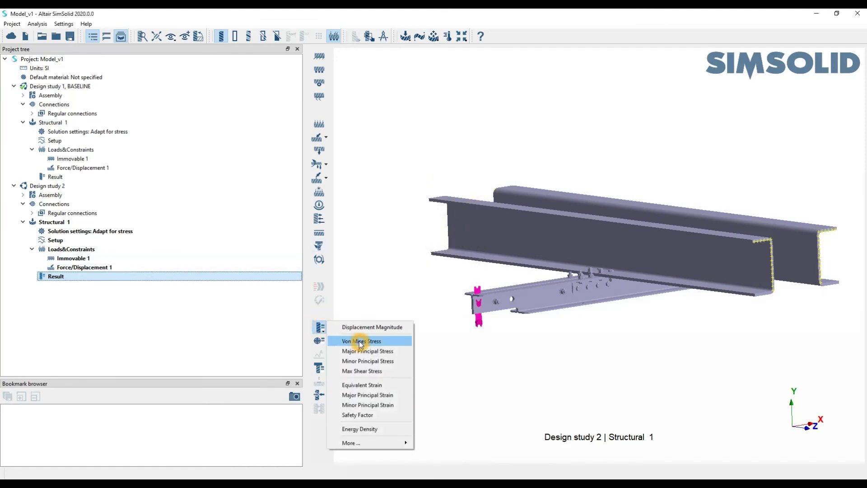
click(359, 341)
right_drag(648, 254, 608, 269)
drag(580, 270, 618, 283)
scroll(591, 281, down, 3)
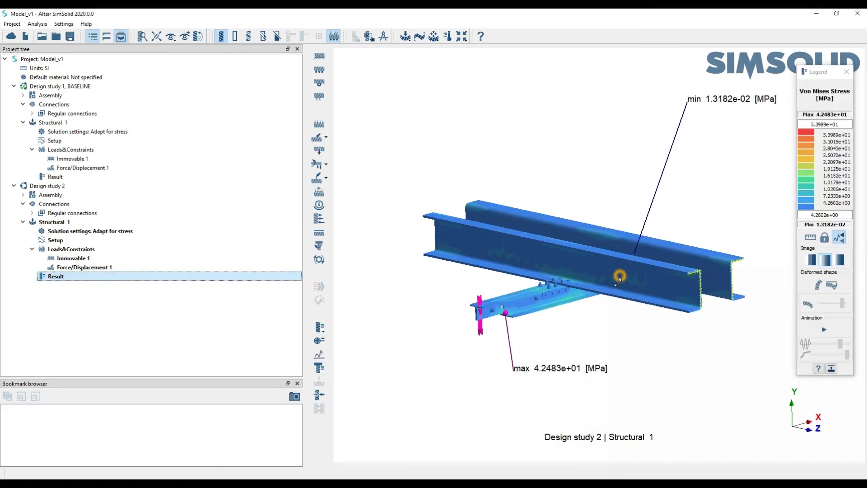
Compare the von Mises results of both design studies and examine the maximum stress location on the Design study 2 cross beam
click(81, 179)
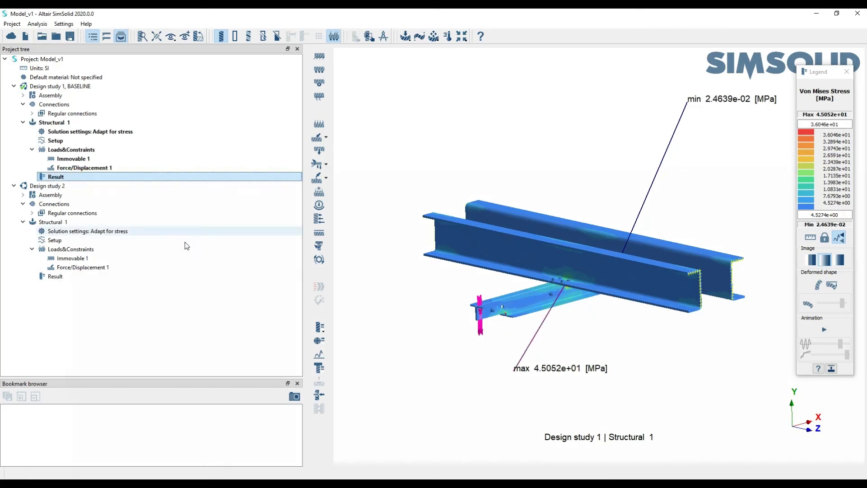
click(93, 277)
scroll(507, 323, up, 5)
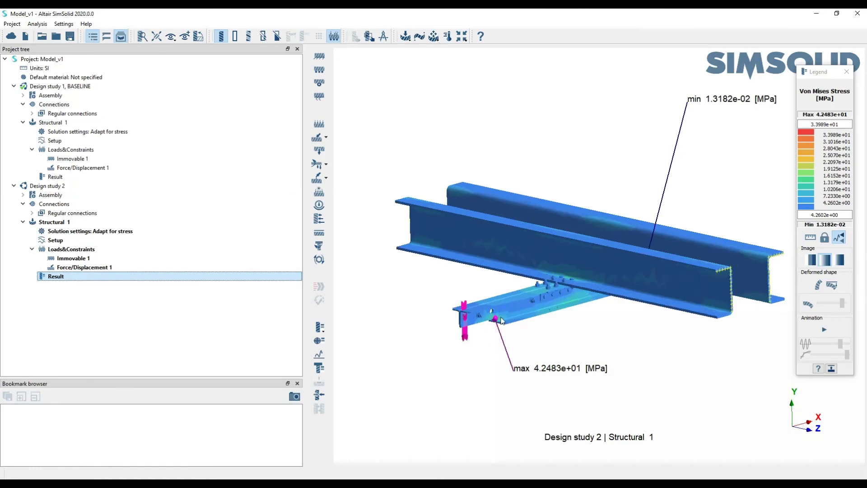
scroll(503, 316, down, 5)
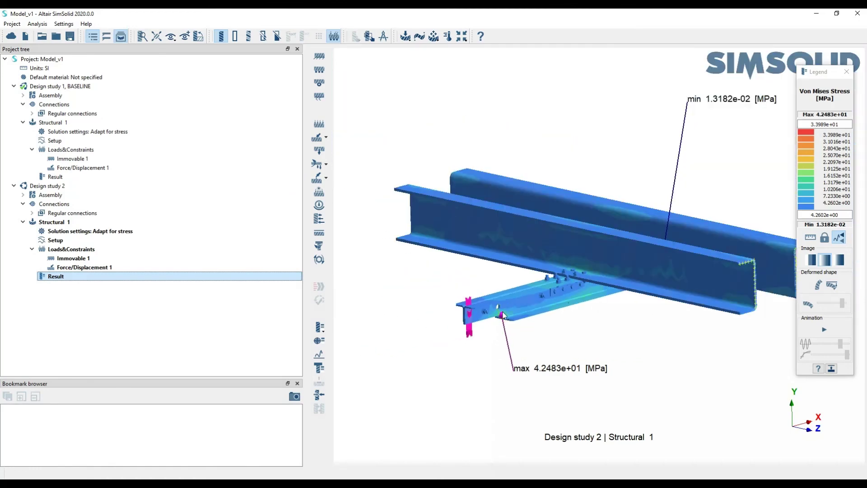
drag(547, 300, 529, 253)
scroll(592, 324, up, 2)
scroll(593, 325, up, 1)
drag(593, 325, 545, 256)
scroll(567, 305, down, 3)
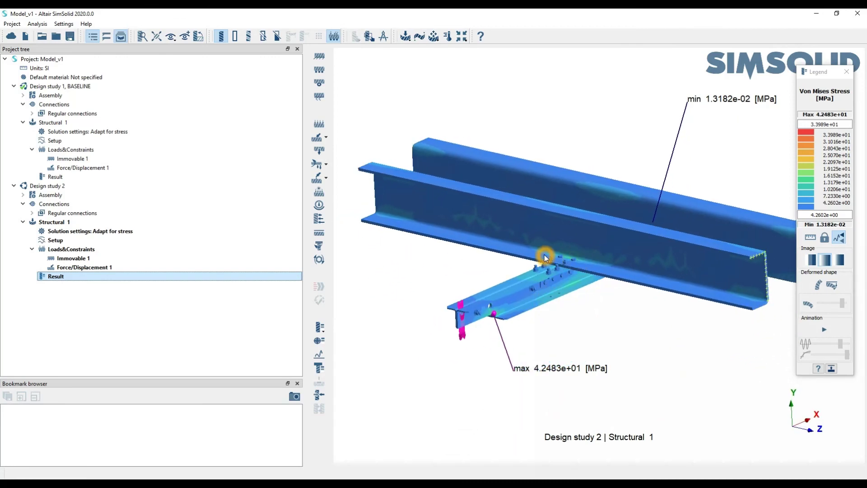
drag(537, 294, 551, 272)
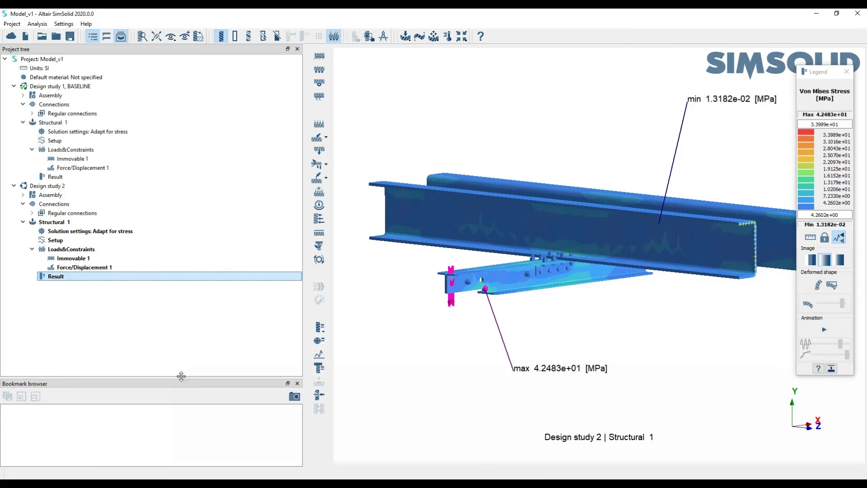
Enlarge the bookmark area and capture a bookmark of the von Mises result of Design study 1
drag(181, 376, 183, 339)
click(116, 177)
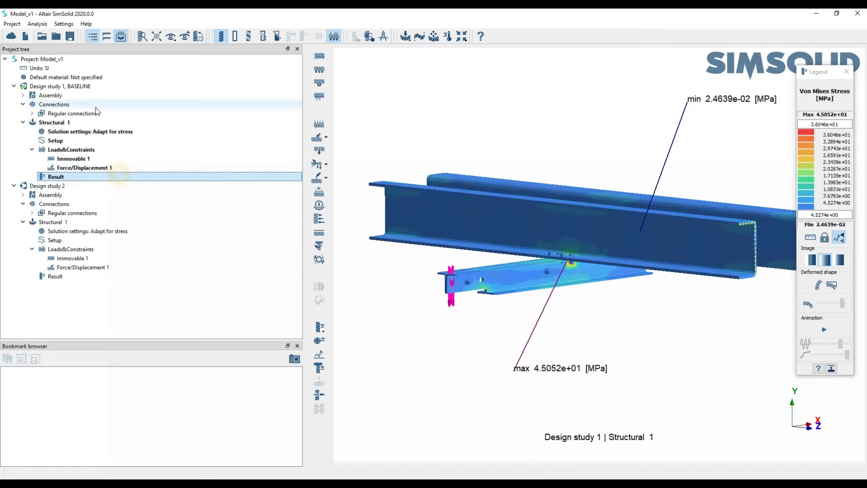
drag(609, 265, 580, 276)
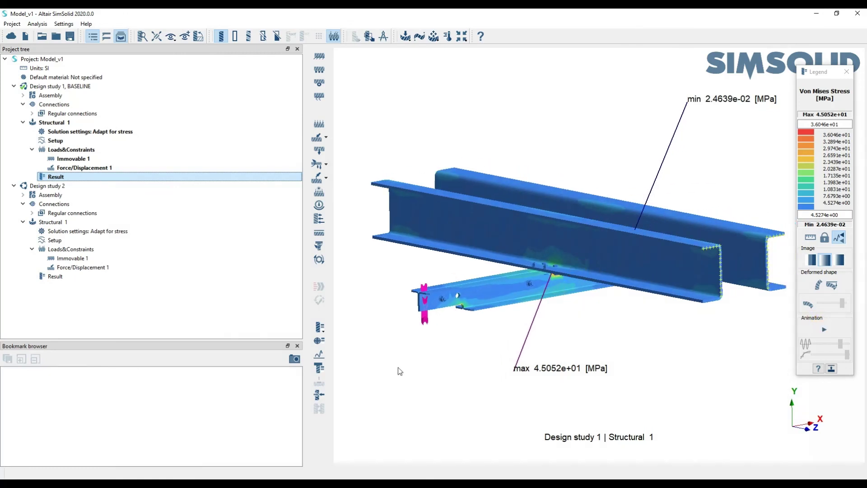
click(294, 361)
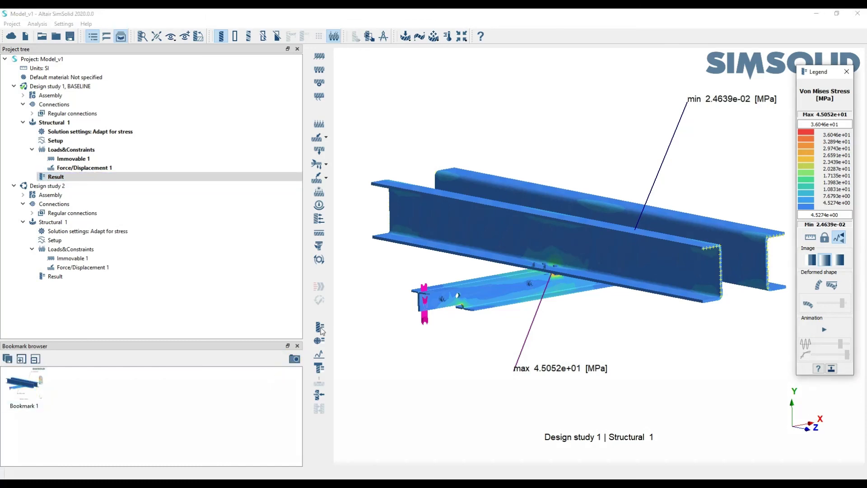
right_click(24, 391)
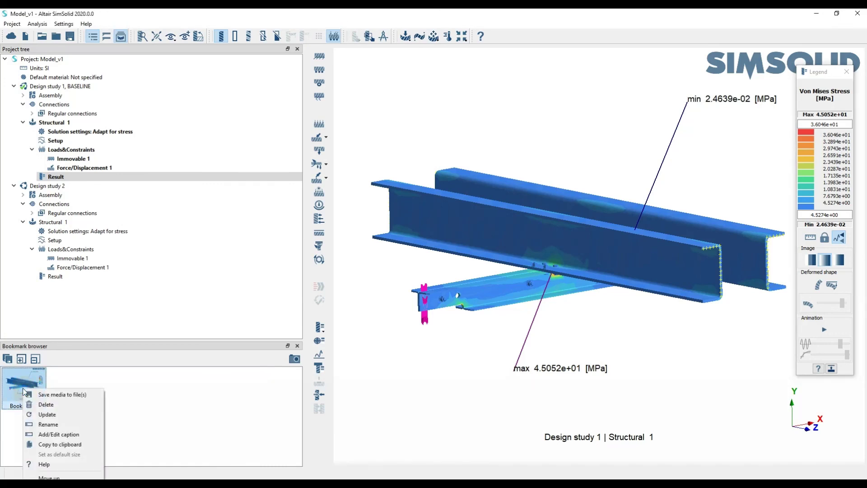
click(70, 394)
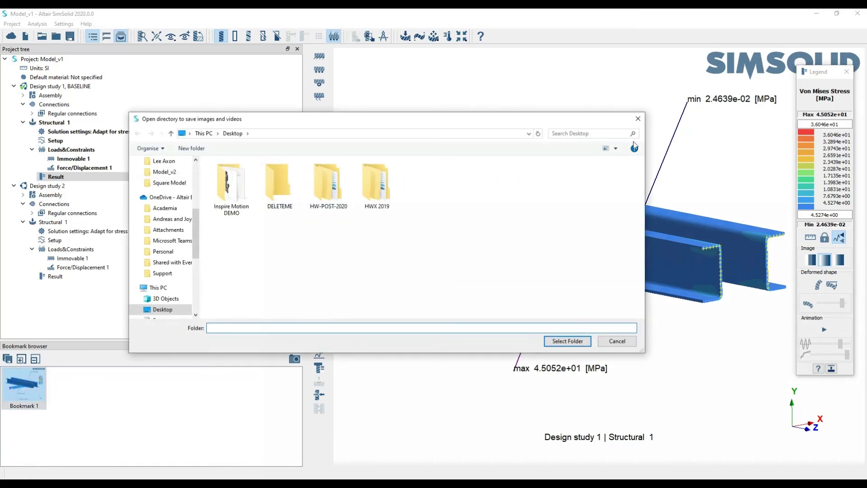
click(639, 118)
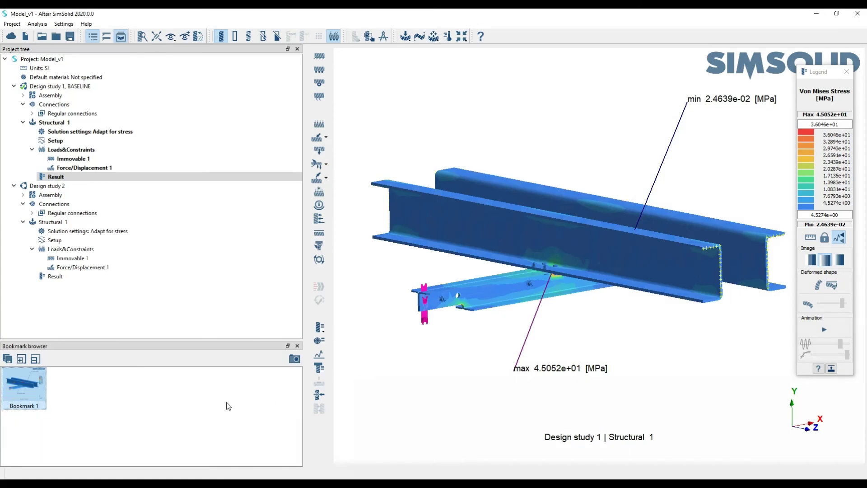
Animate the Design study 1 von Mises result seen from below, capture it as a second bookmark, and stop the animation
drag(745, 311, 516, 237)
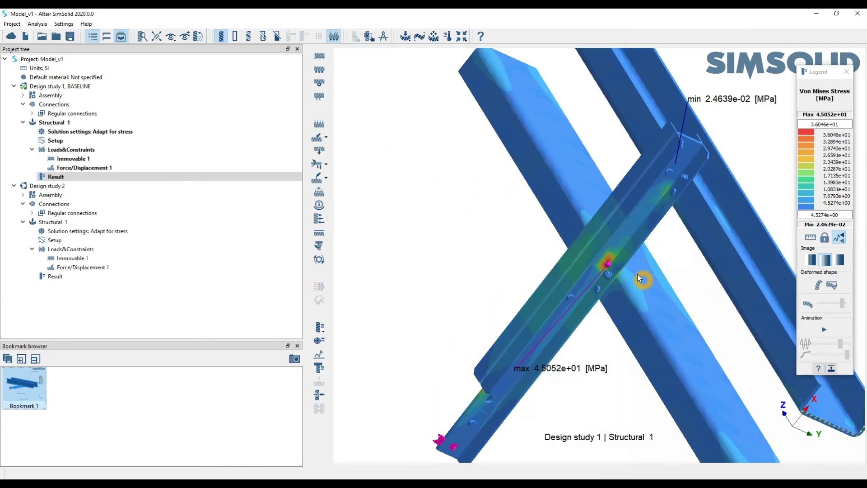
scroll(638, 274, up, 3)
click(825, 329)
scroll(606, 270, down, 3)
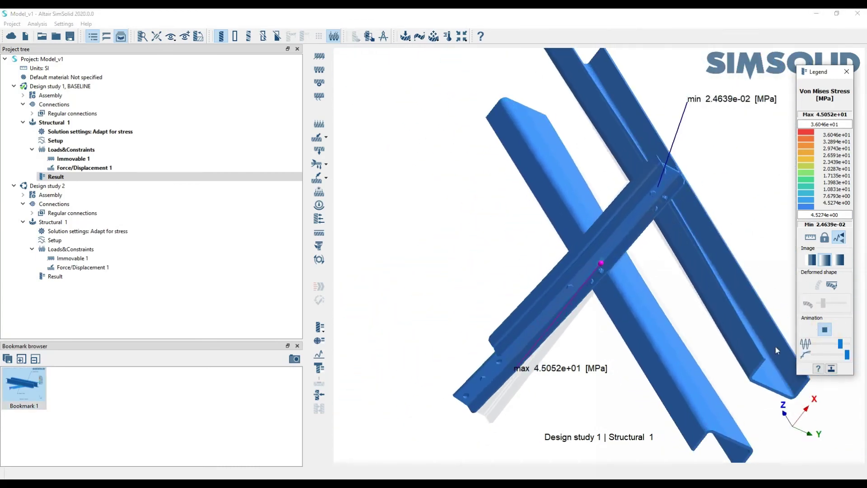
click(293, 360)
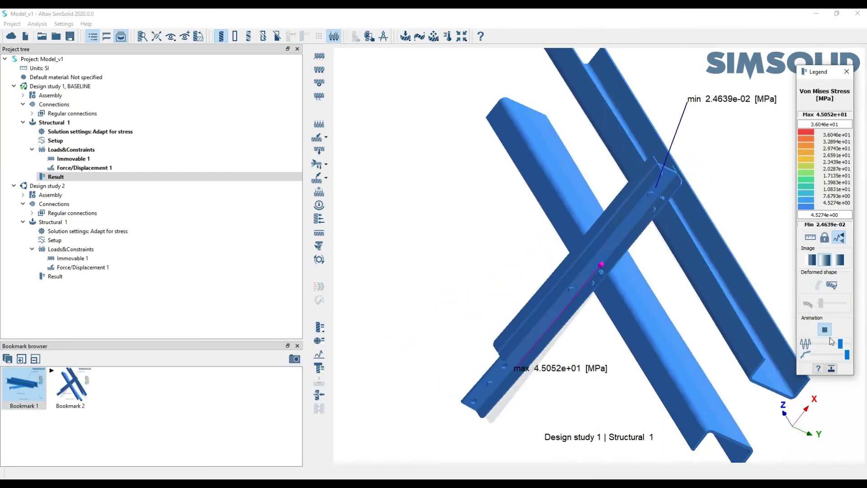
click(71, 394)
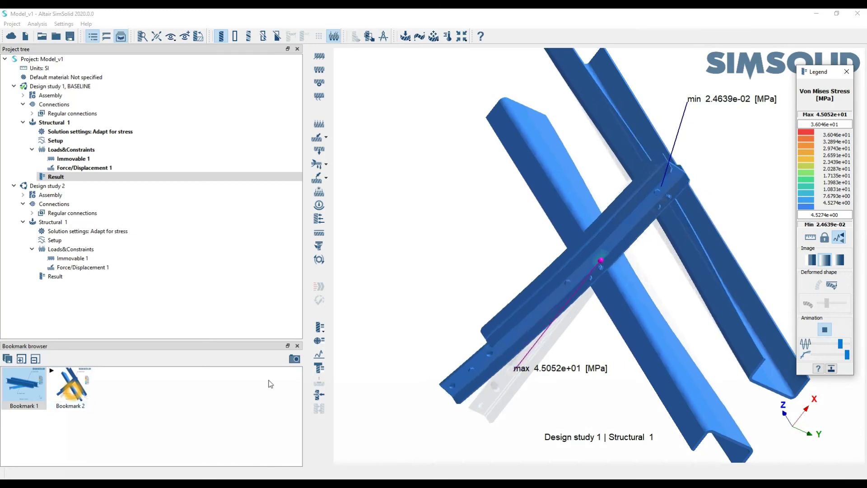
click(825, 329)
click(67, 383)
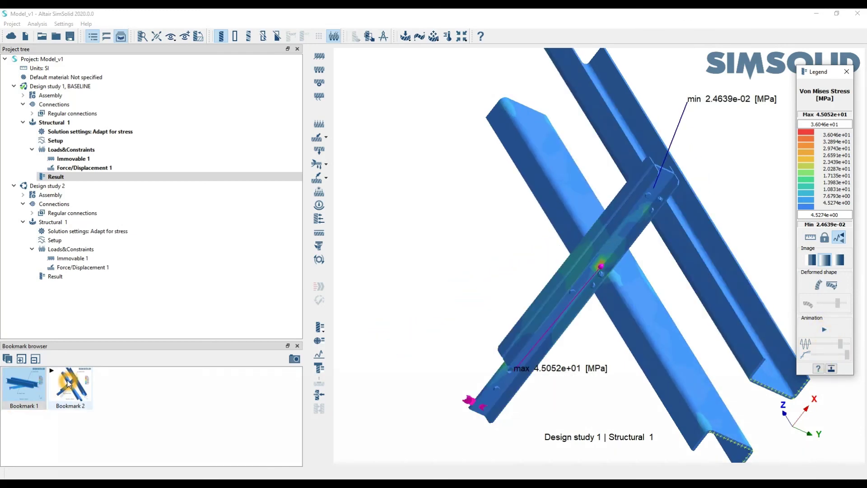
right_click(70, 384)
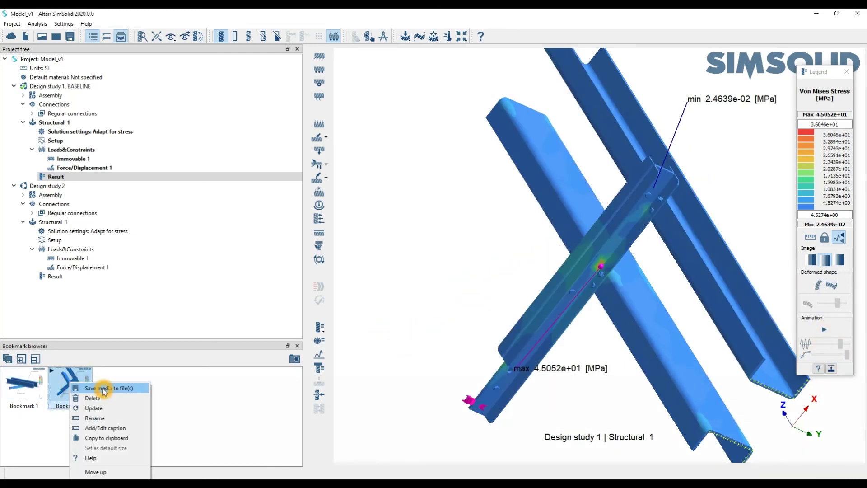
click(202, 391)
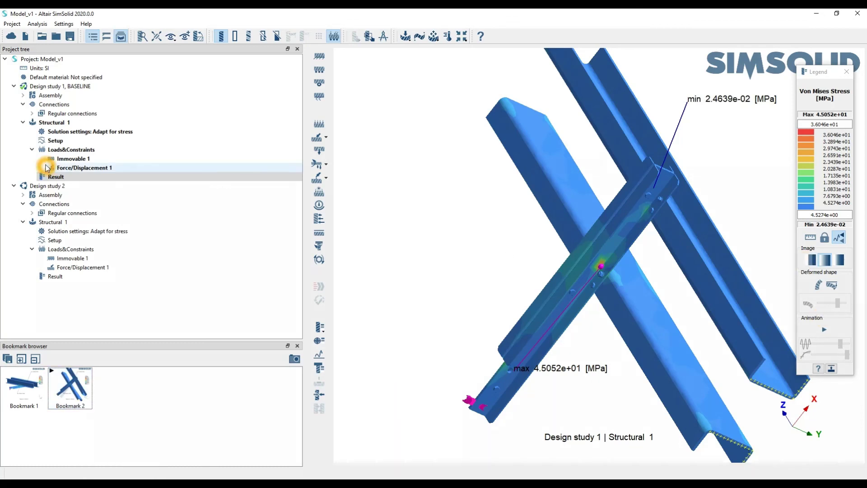
click(75, 276)
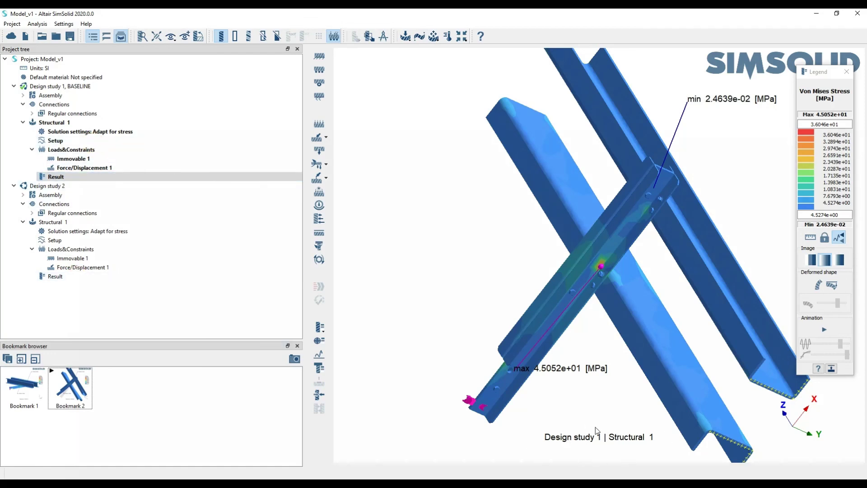
Switch between the von Mises results of Design study 1 and Design study 2 to compare their maximum stress from below
click(66, 277)
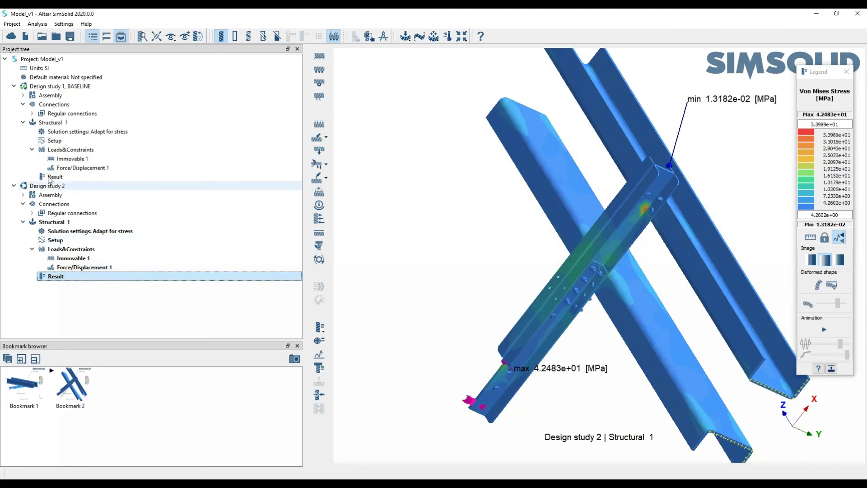
click(66, 178)
click(79, 275)
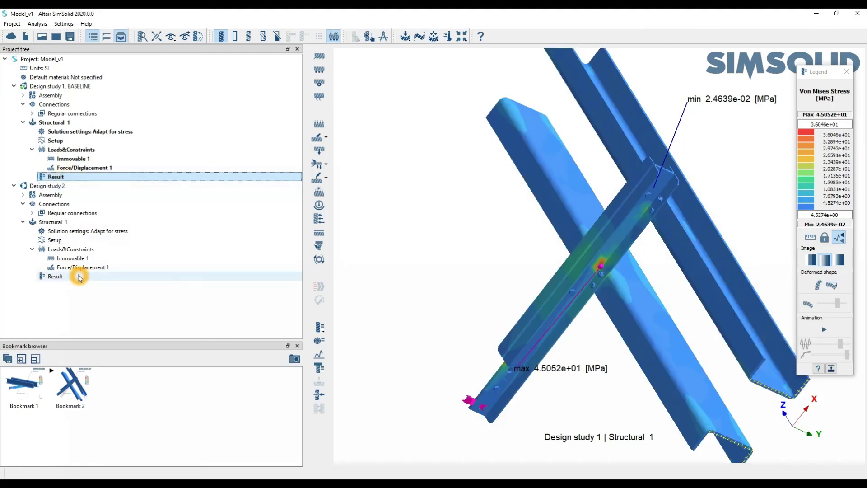
click(83, 177)
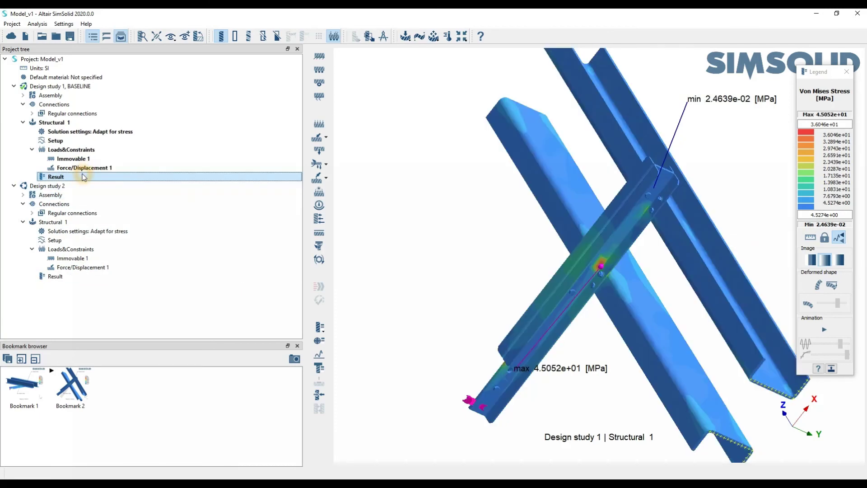
click(89, 276)
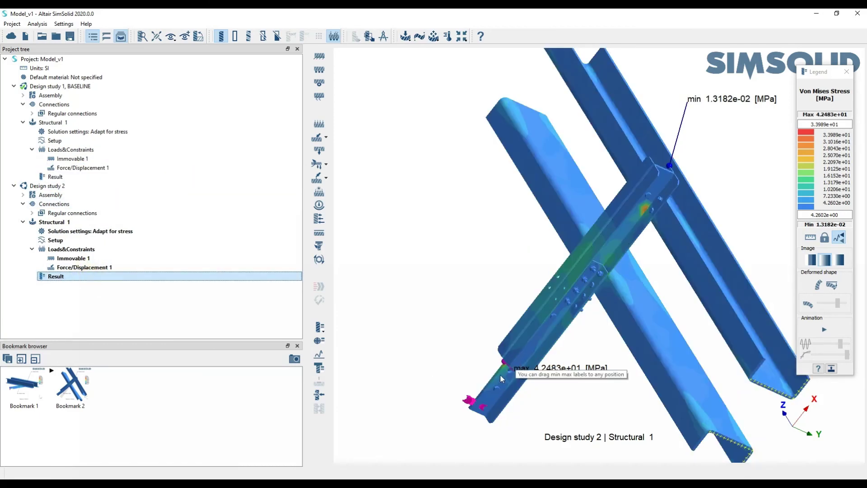
Move the maximum stress label into the empty space clear of the beams and compare the results of both design studies again
scroll(500, 374, up, 5)
scroll(520, 366, down, 4)
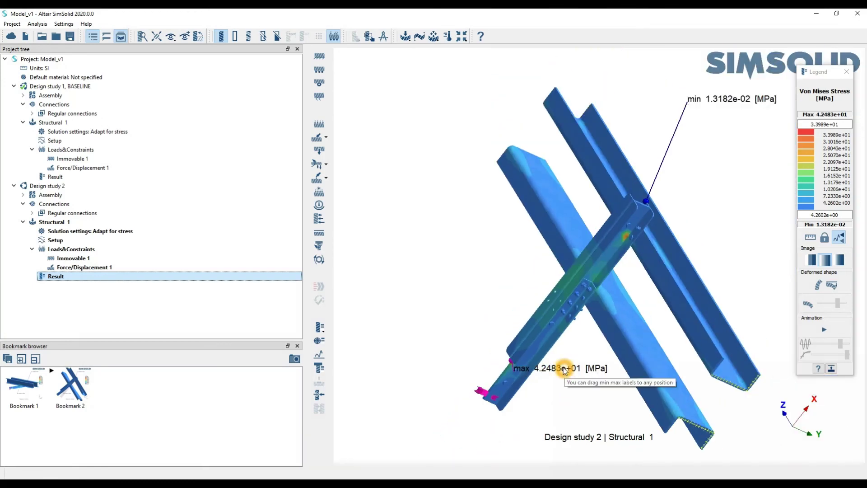
drag(524, 368, 408, 308)
click(117, 178)
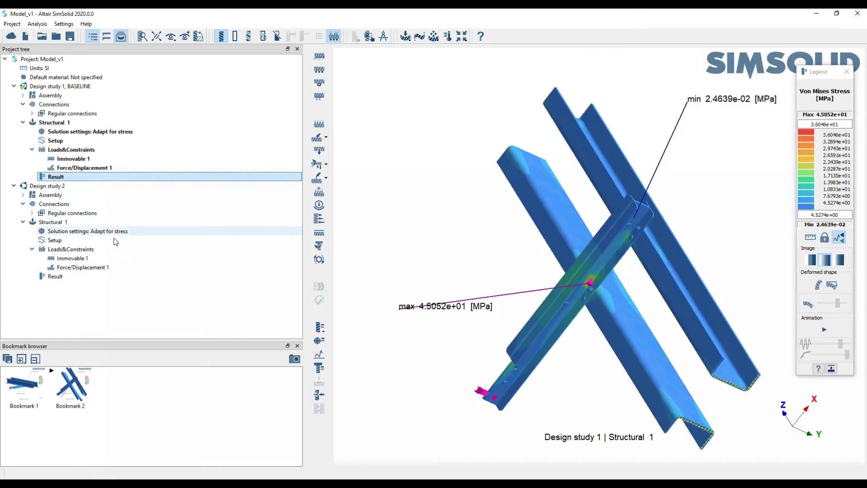
click(98, 275)
Restore the Bookmark 1 view and compare the von Mises results of Design study 1 and Design study 2 in it
click(39, 387)
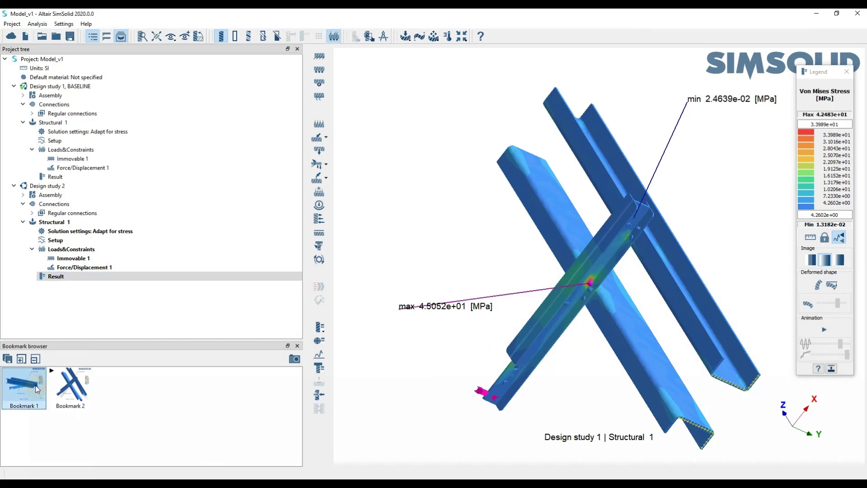
click(91, 177)
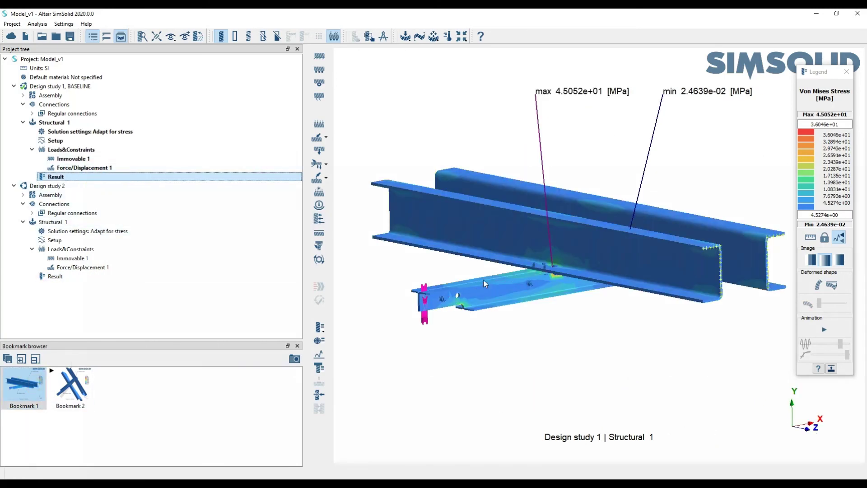
click(108, 279)
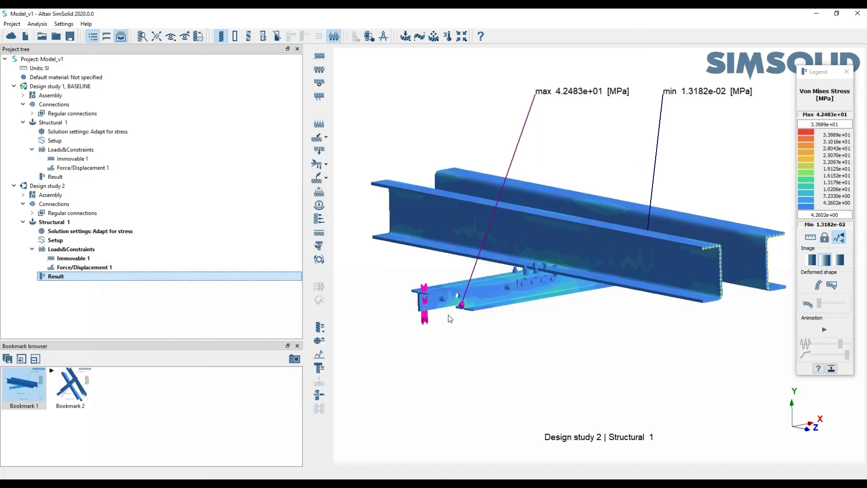